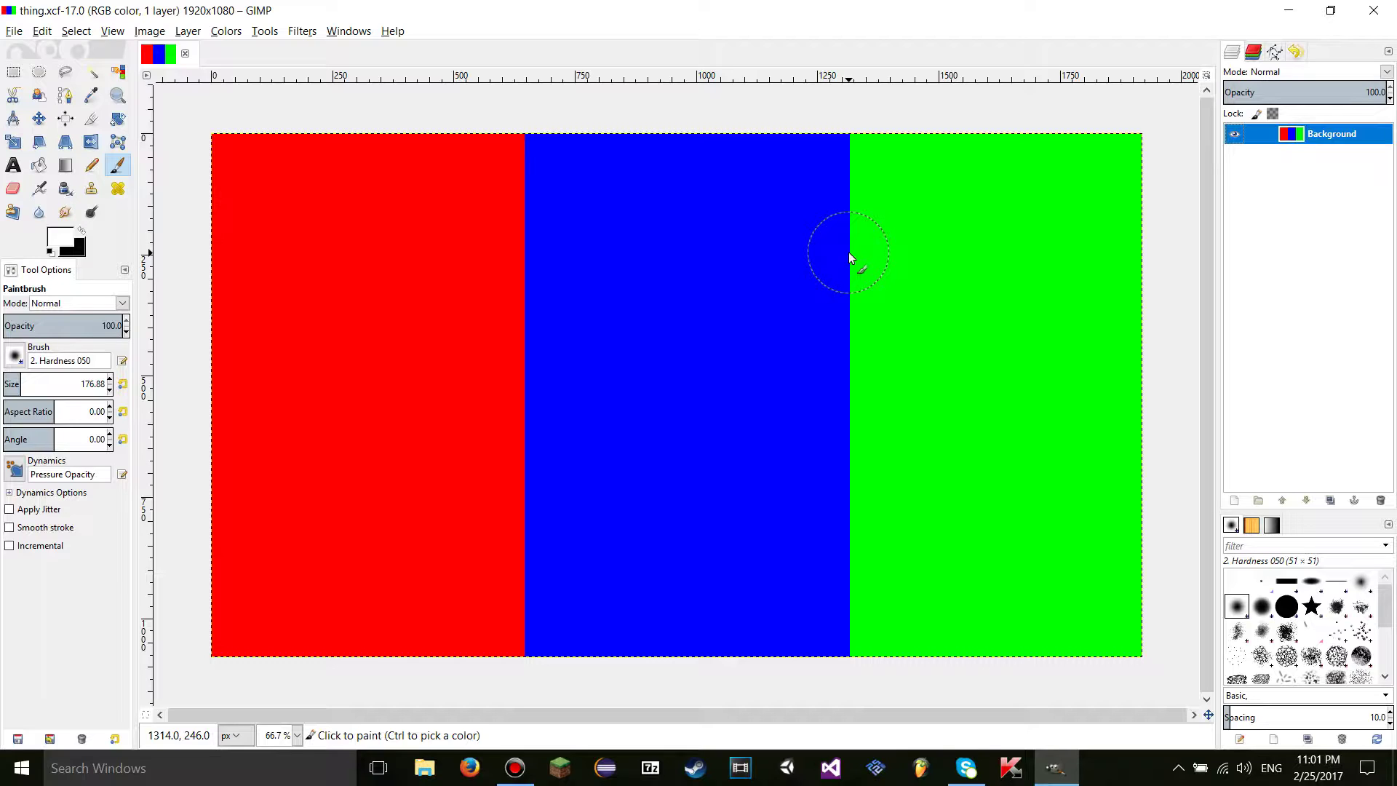
# Step: Open Colors > Components > Decompose and move its settings dialog higher
pyautogui.click(218, 32)
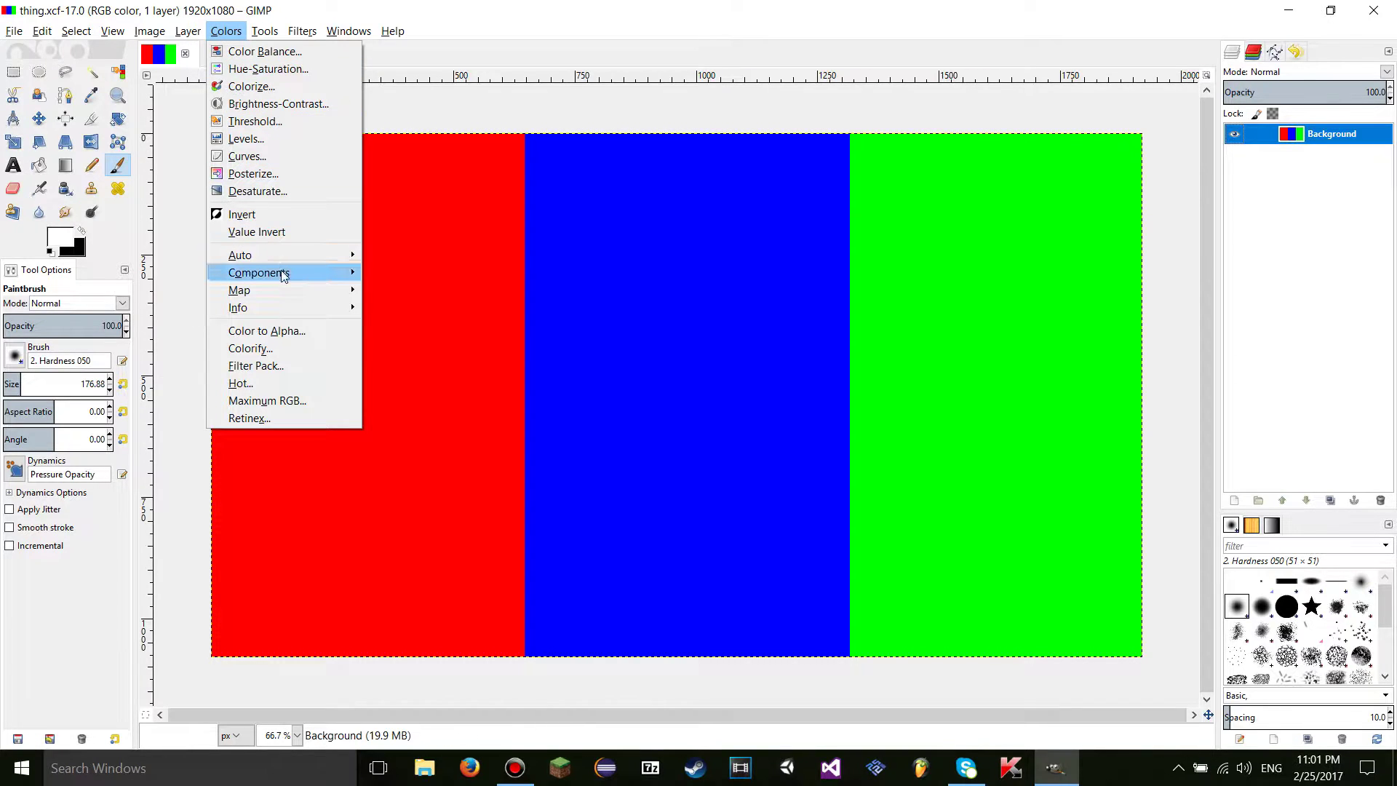
pyautogui.moveTo(280, 276)
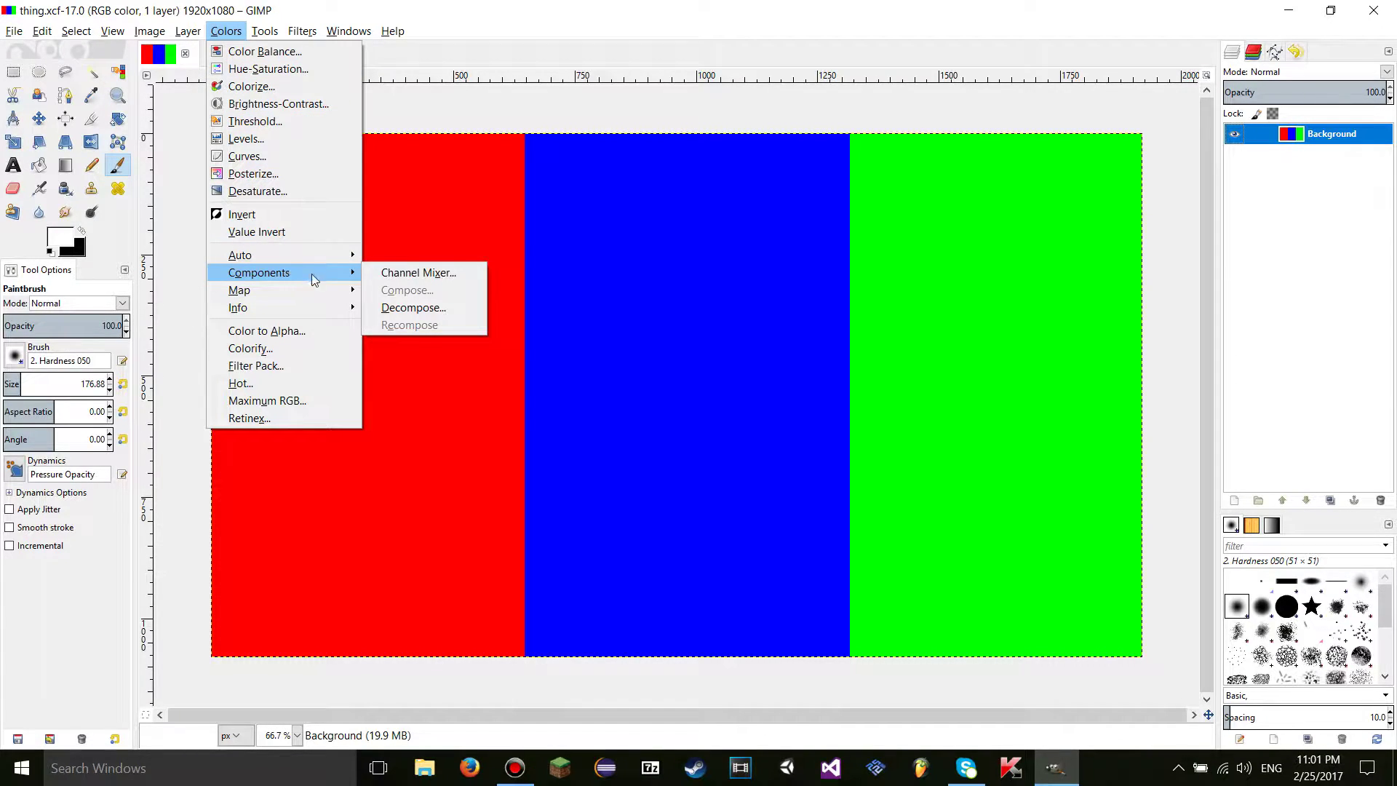
pyautogui.click(420, 308)
pyautogui.moveTo(646, 333); pyautogui.dragTo(634, 268)
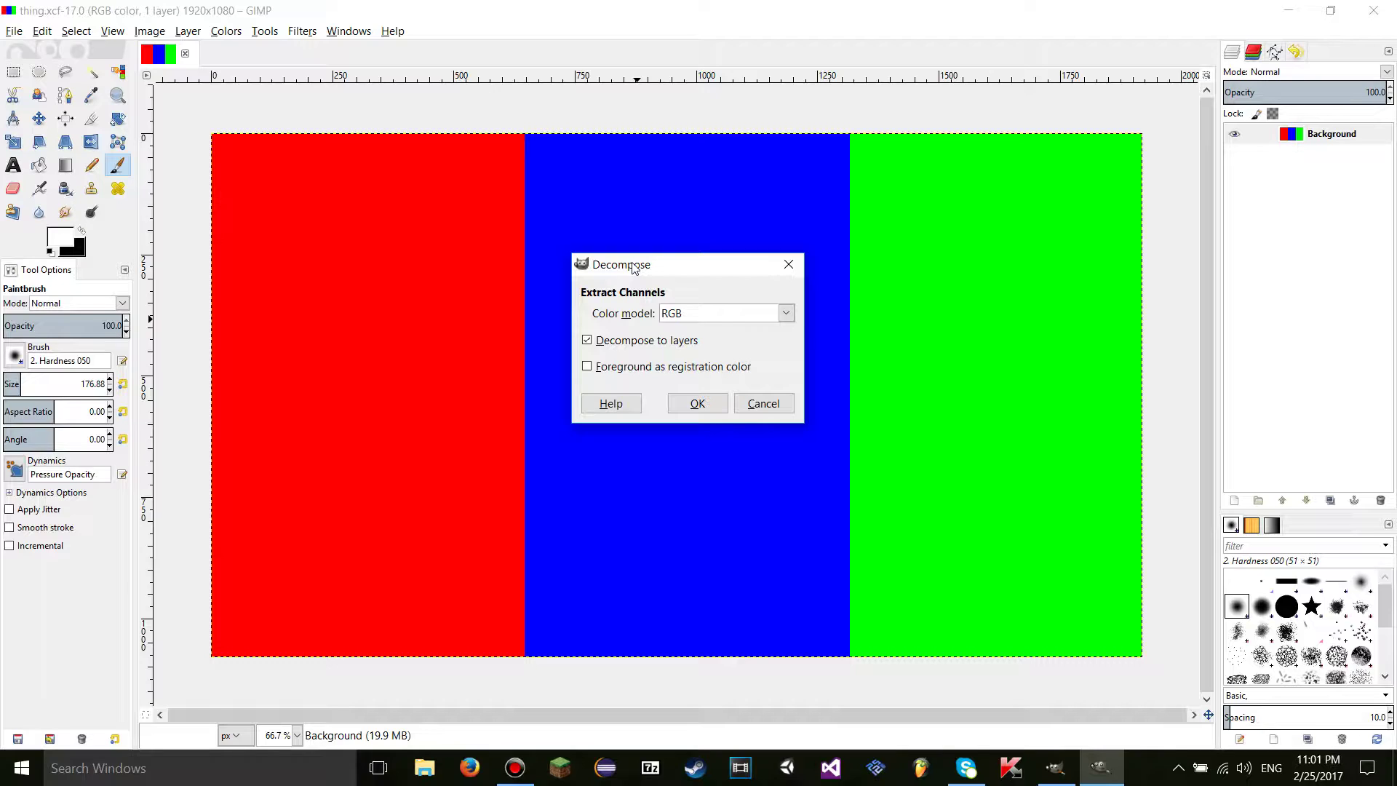
# Step: Keep the colour model at RGB with 'Decompose to layers' left checked
pyautogui.click(683, 317)
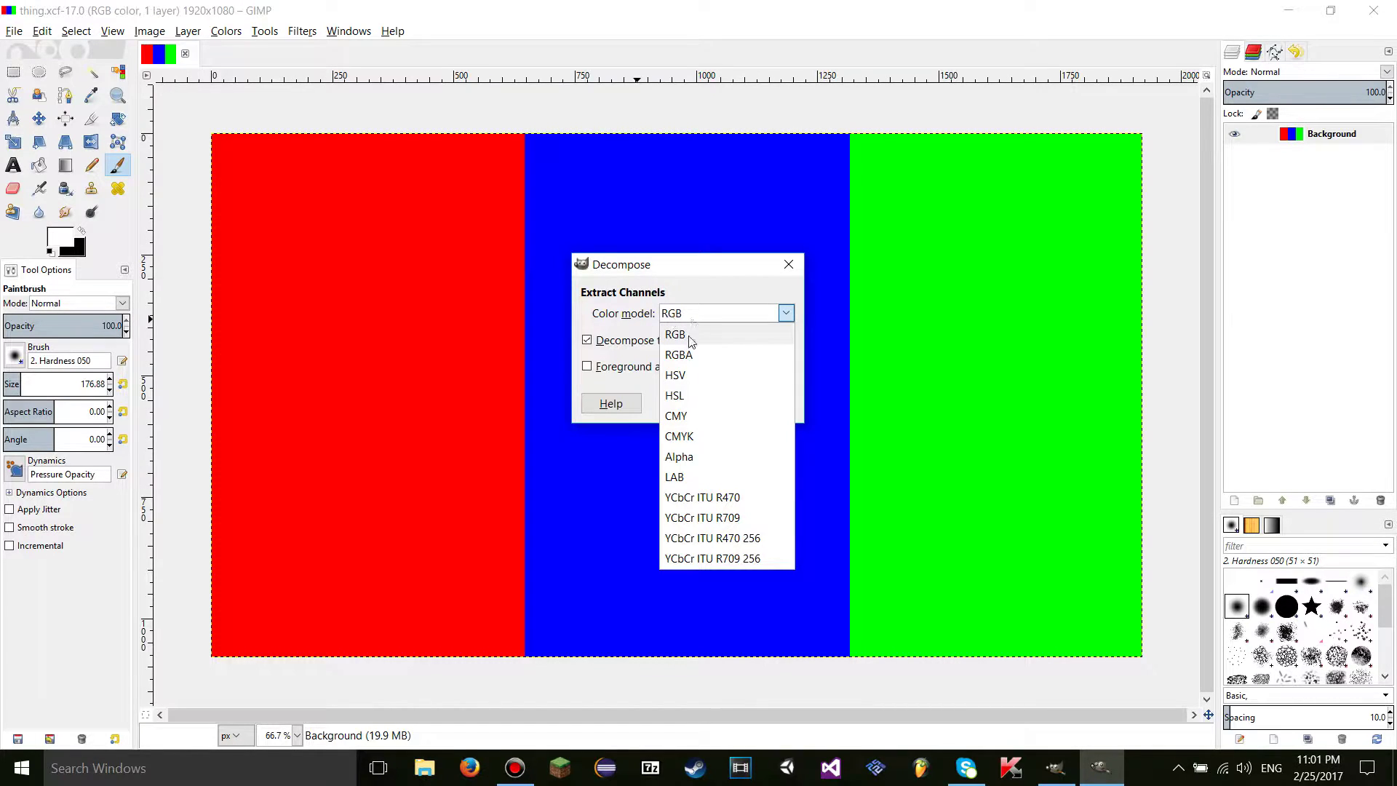
pyautogui.click(678, 334)
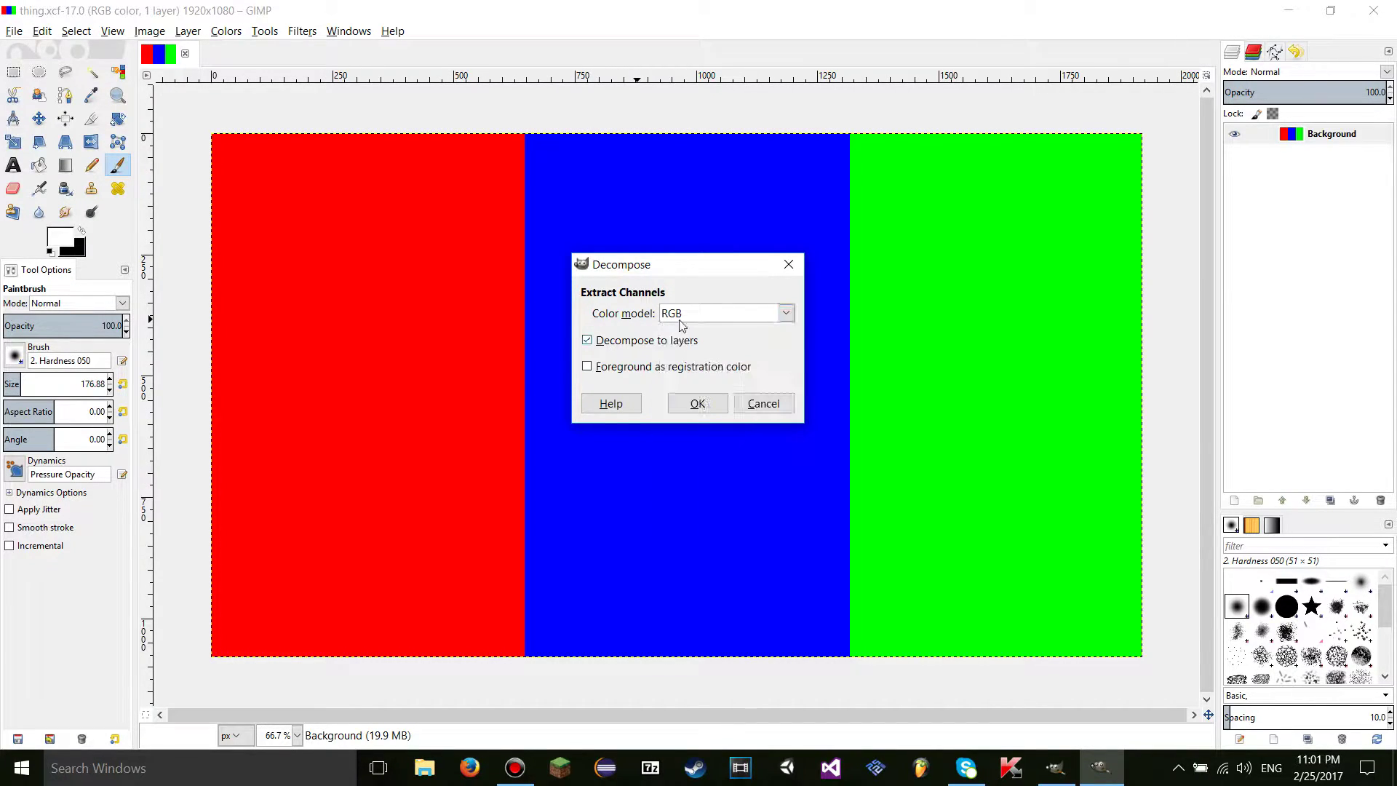
pyautogui.click(689, 313)
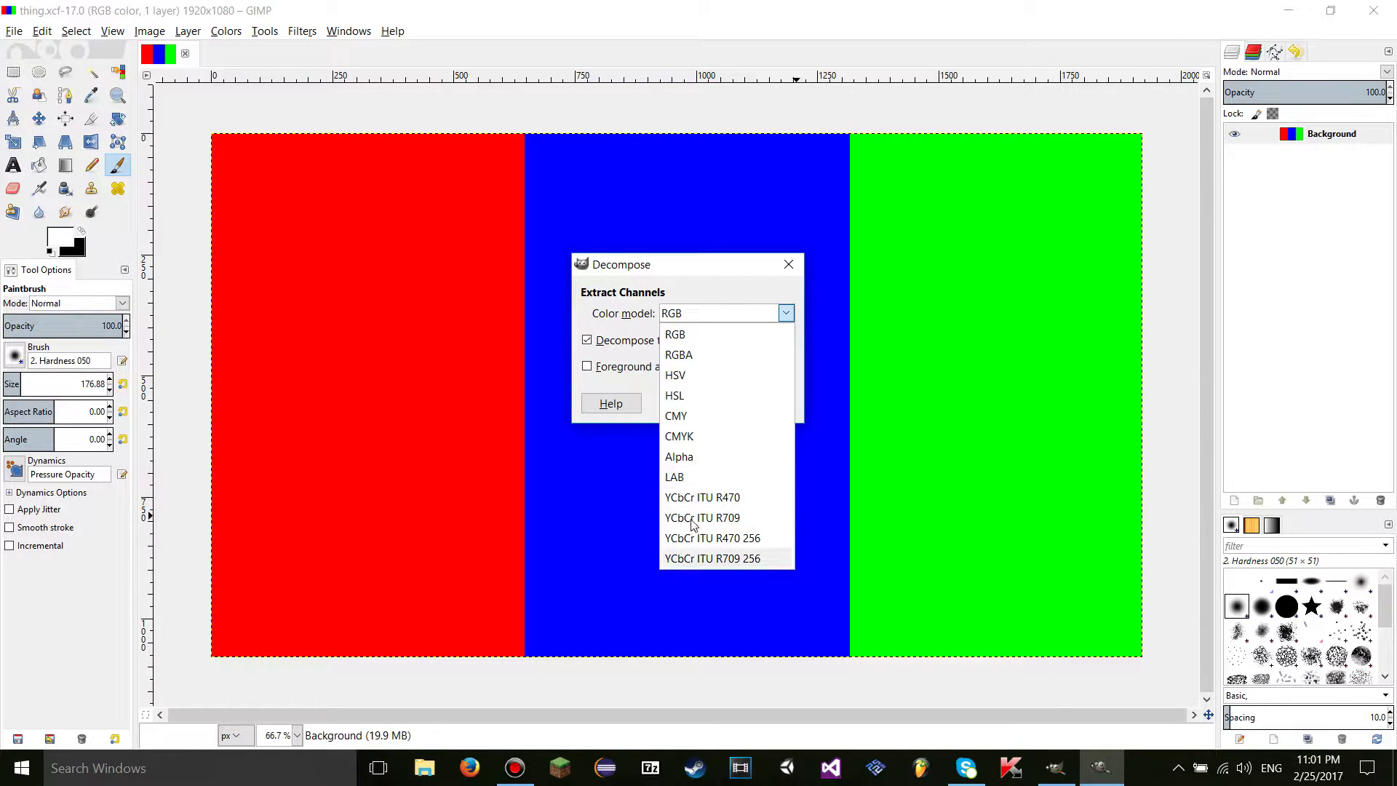
pyautogui.click(698, 339)
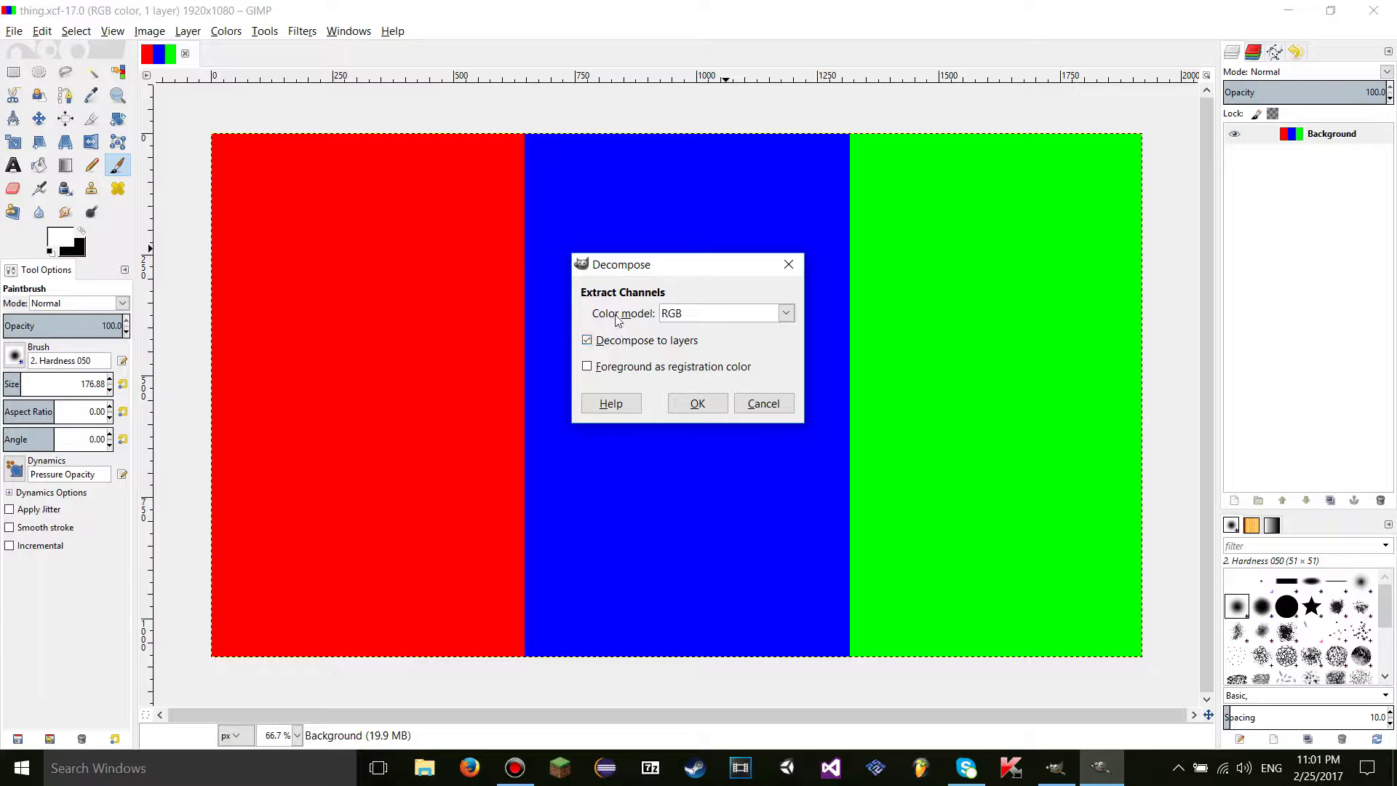
pyautogui.click(667, 321)
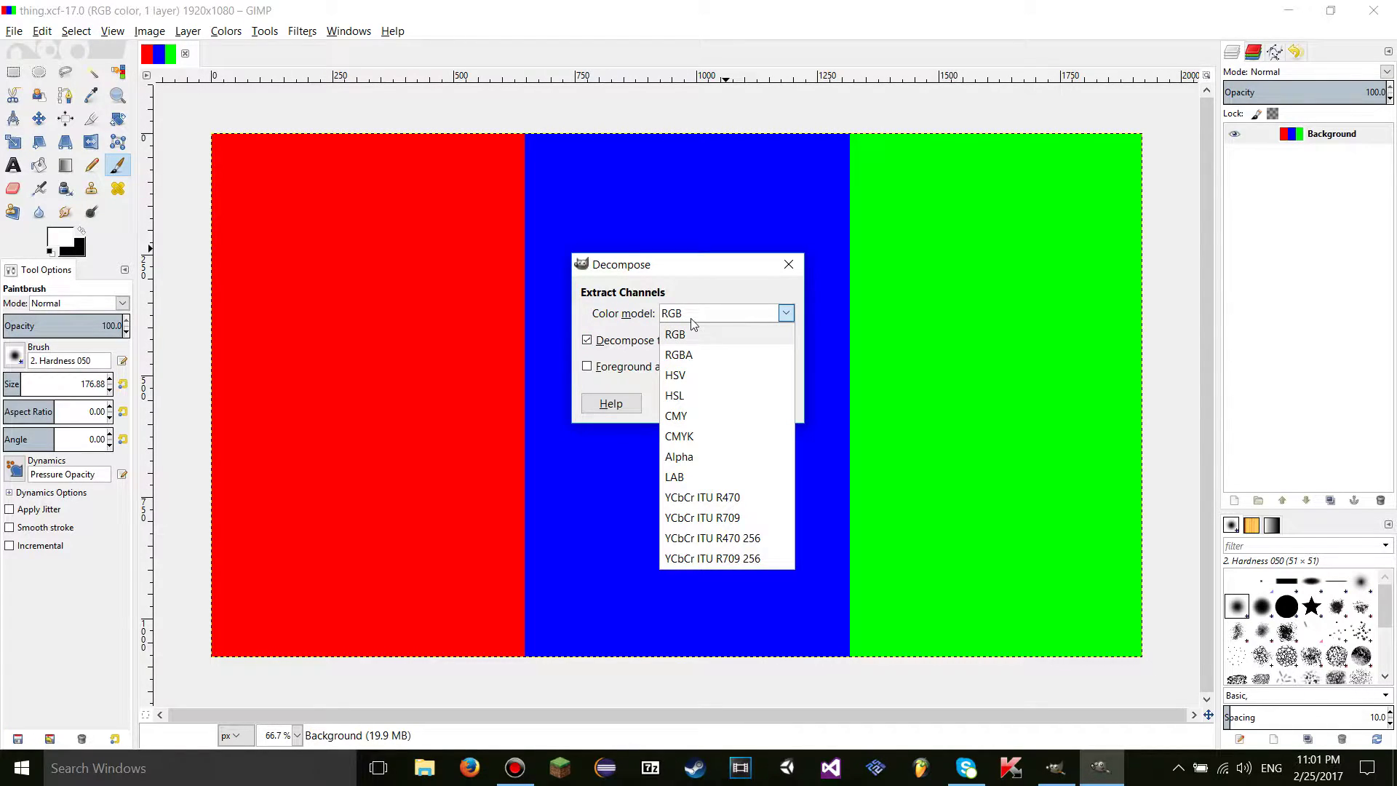
pyautogui.click(691, 323)
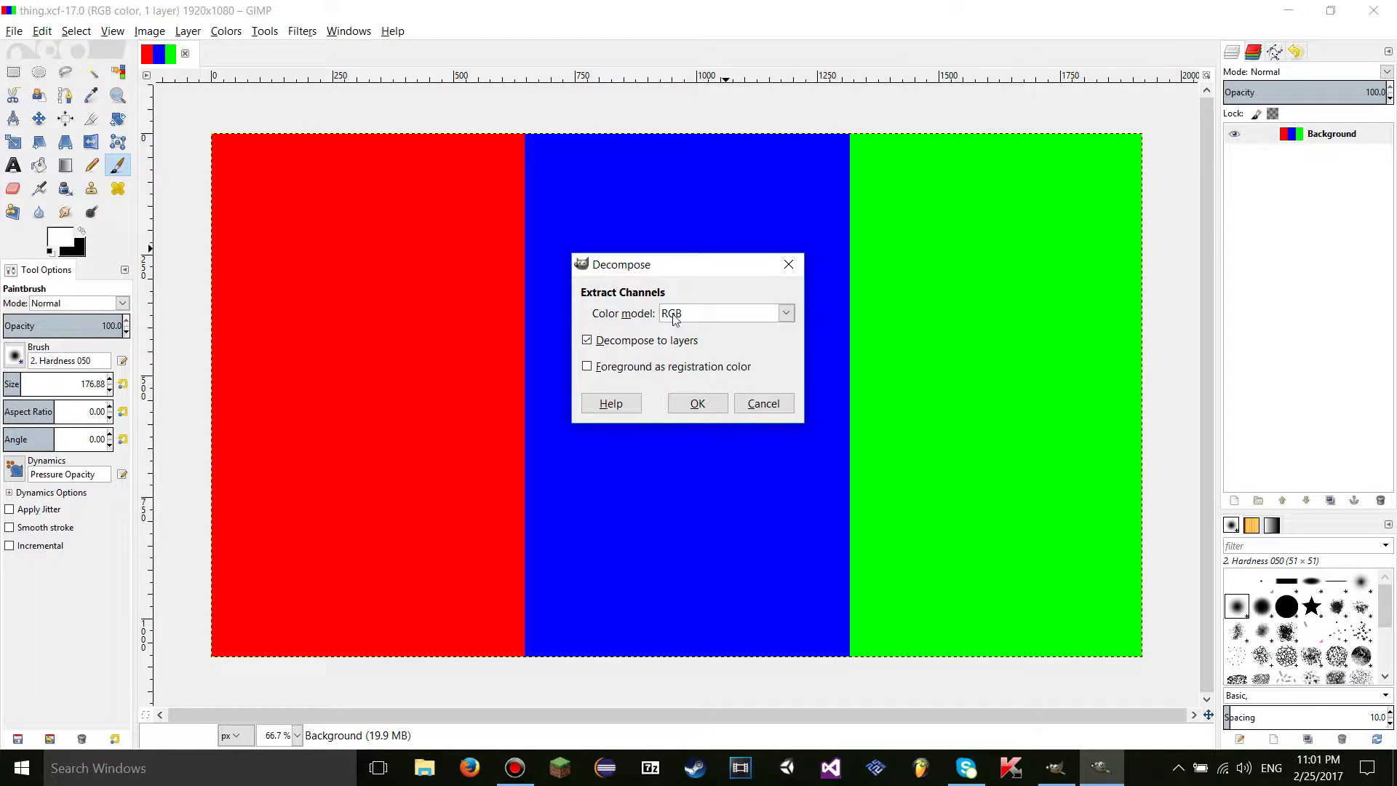
pyautogui.click(698, 318)
pyautogui.click(698, 321)
pyautogui.click(590, 342)
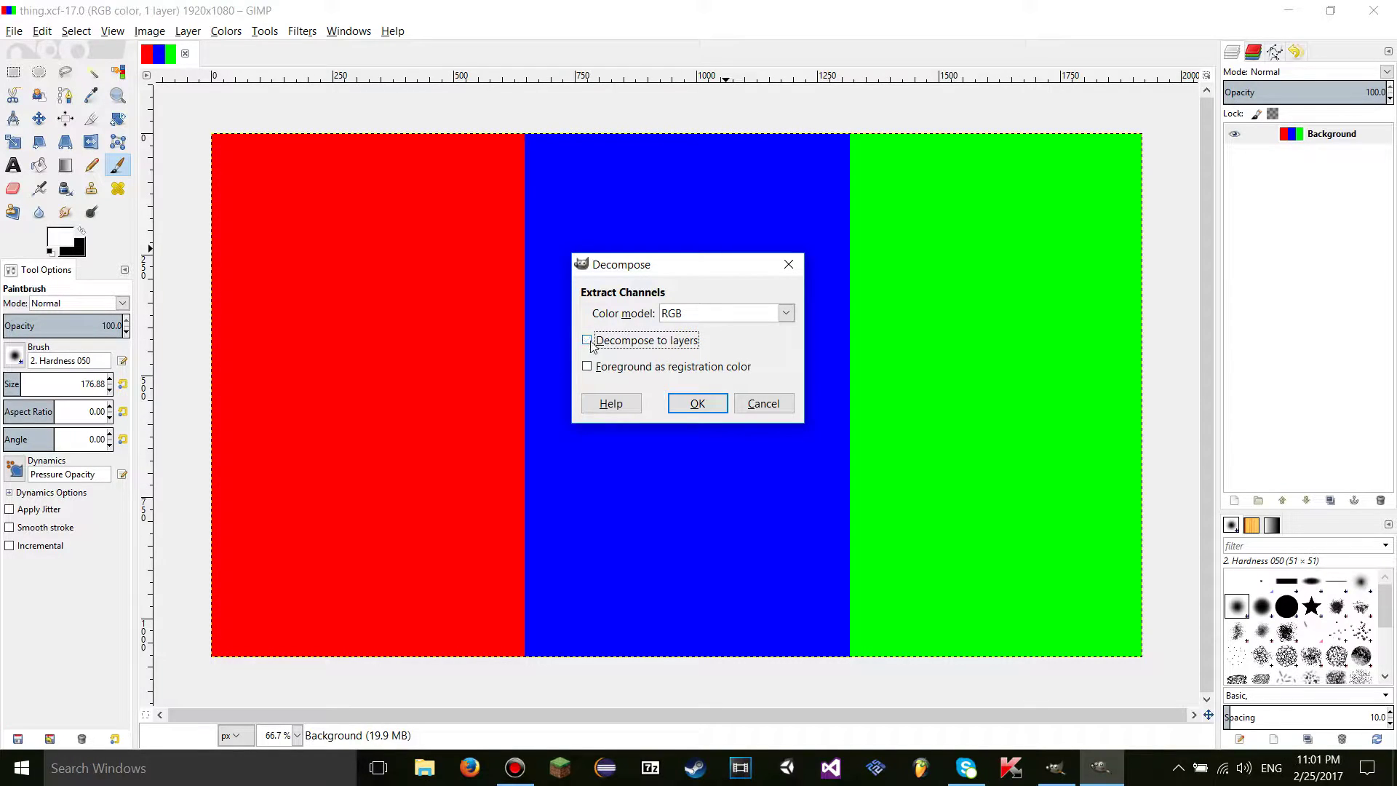
pyautogui.click(615, 342)
pyautogui.click(625, 349)
# Step: Run the RGB decomposition and step through the red, green and blue layers
pyautogui.click(697, 403)
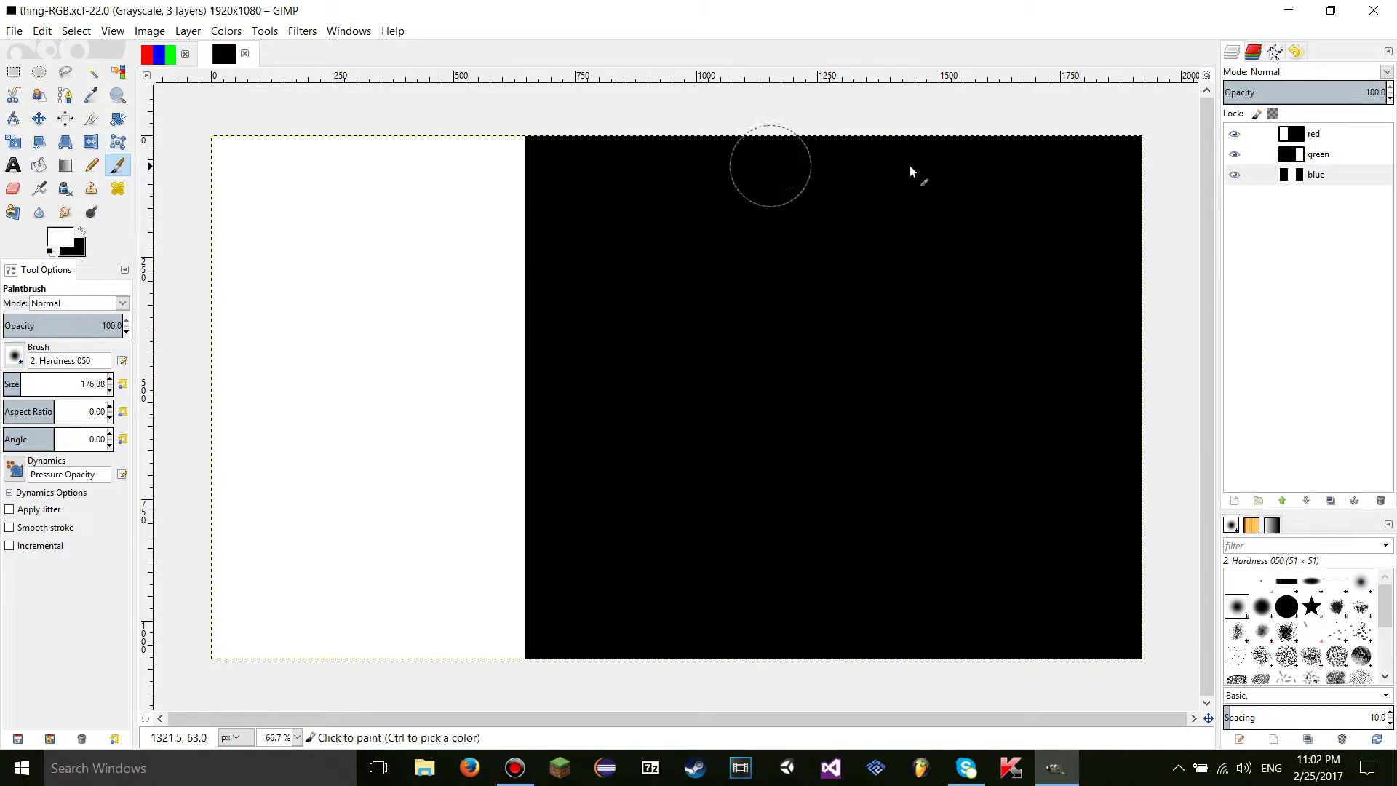
pyautogui.click(1281, 137)
pyautogui.press('Down')
pyautogui.press('Down')
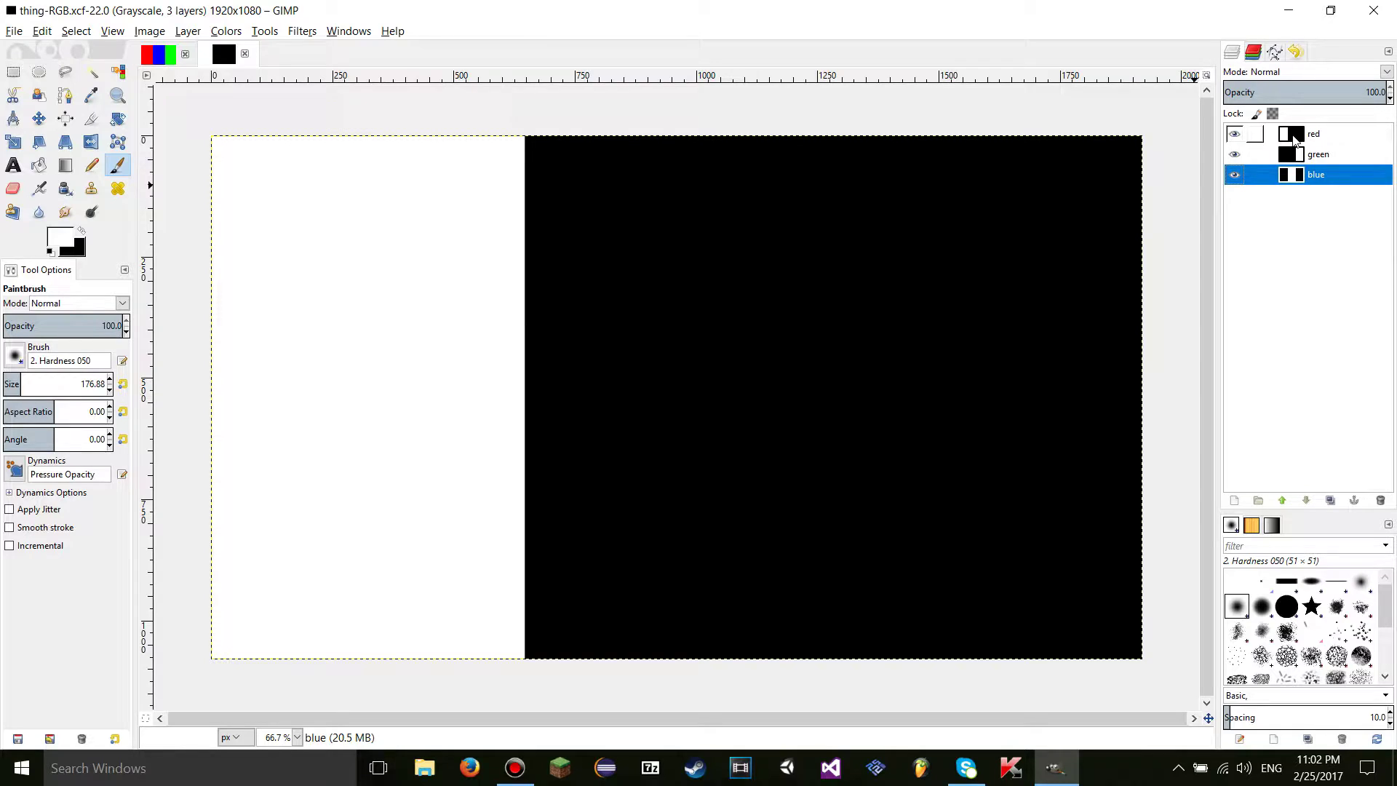
pyautogui.click(1285, 145)
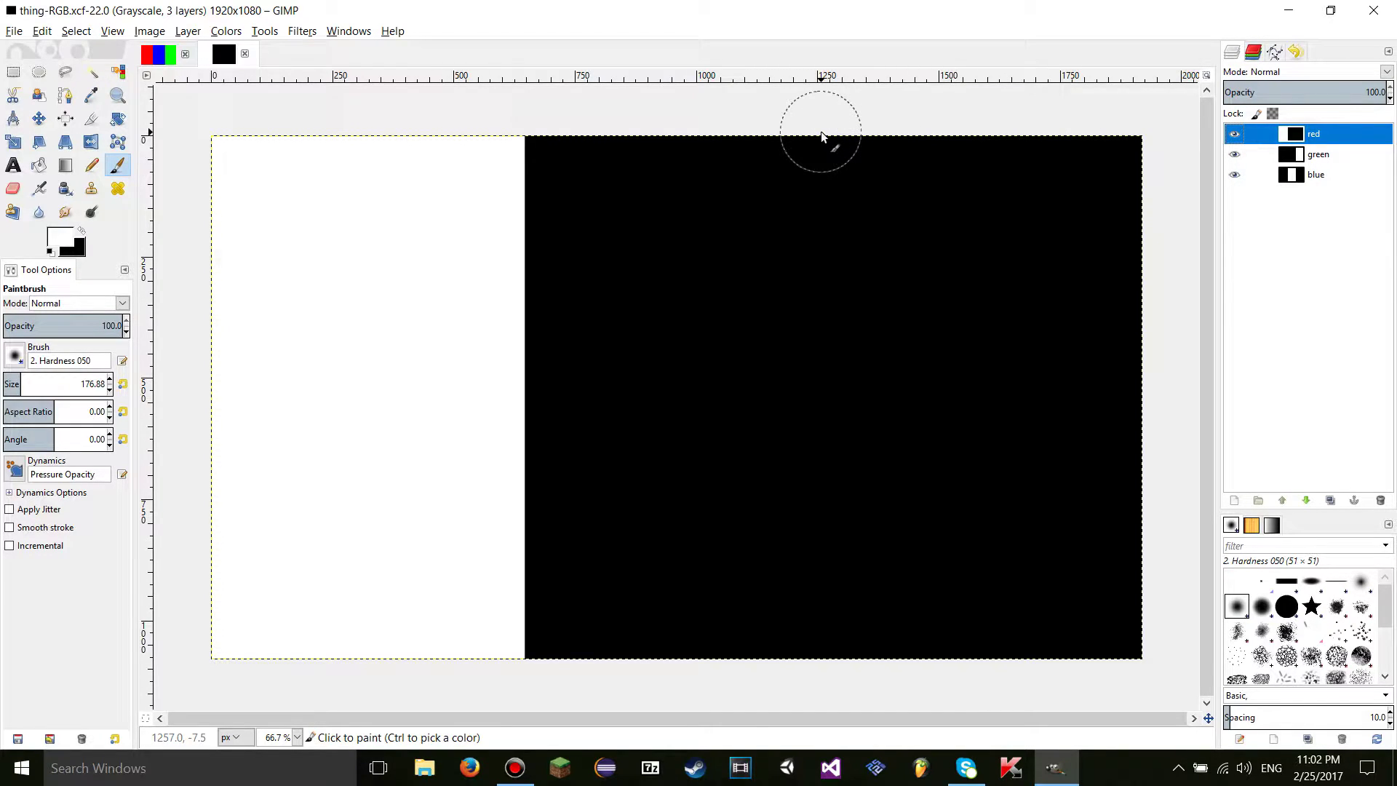
# Step: Compare with the original striped image, then show only the red layer
pyautogui.click(159, 54)
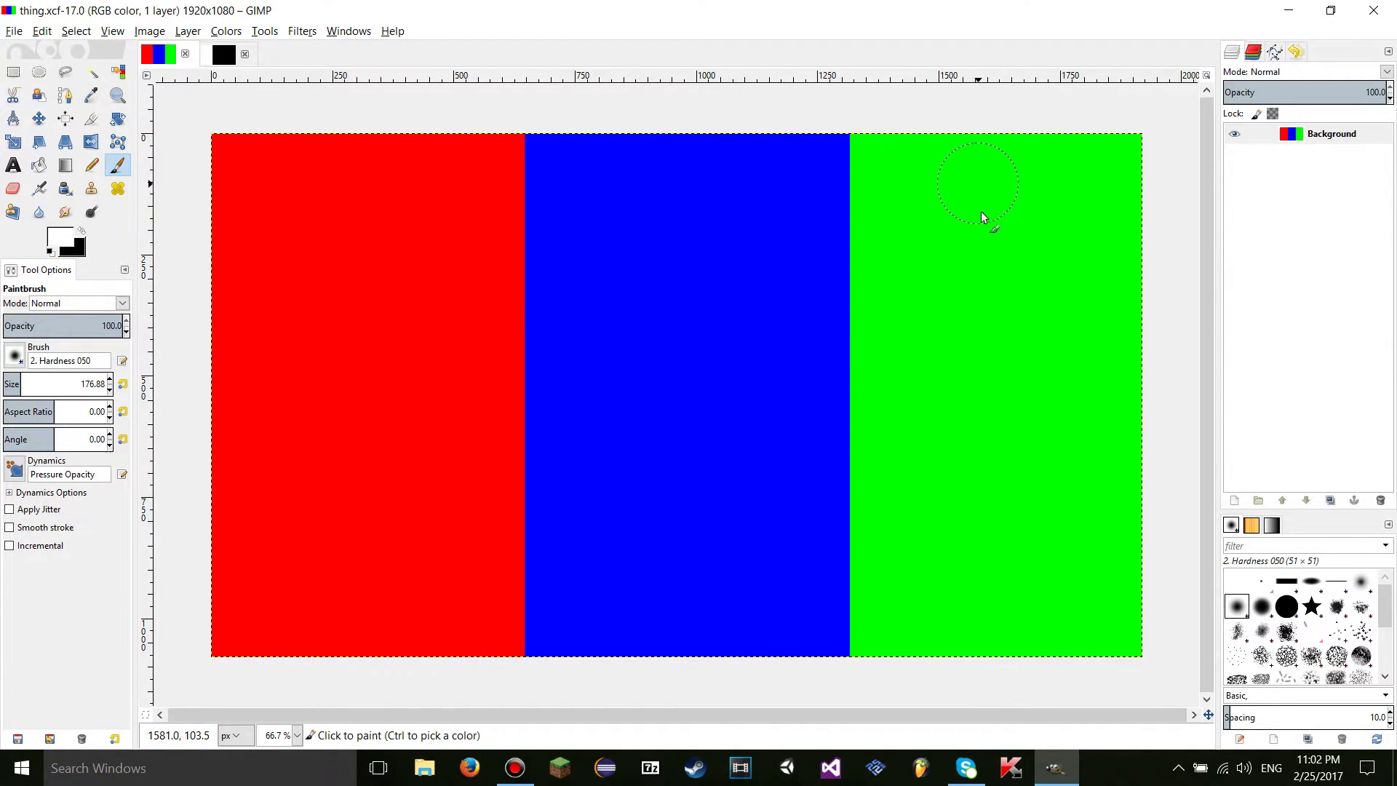
pyautogui.click(230, 60)
pyautogui.click(1288, 135)
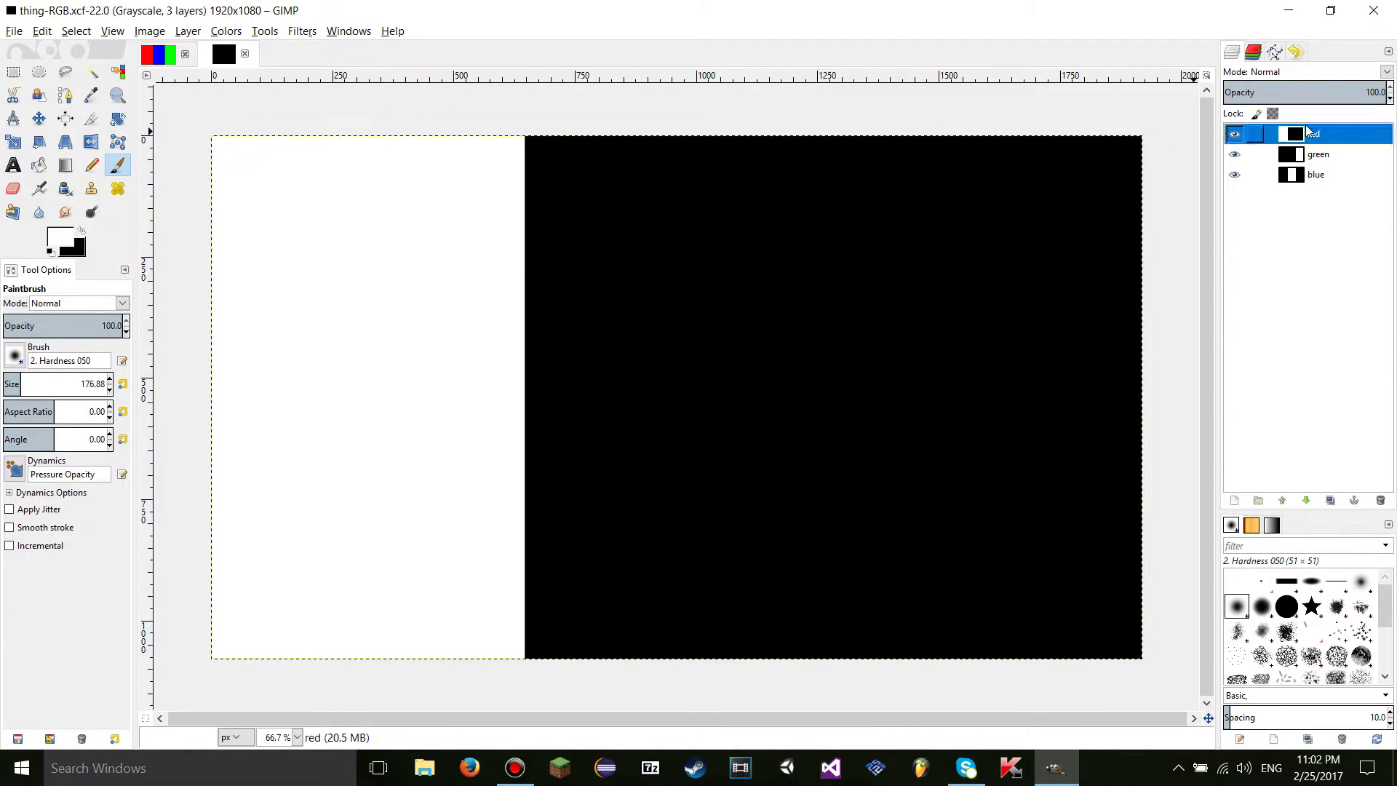
pyautogui.click(1234, 154)
pyautogui.click(1234, 175)
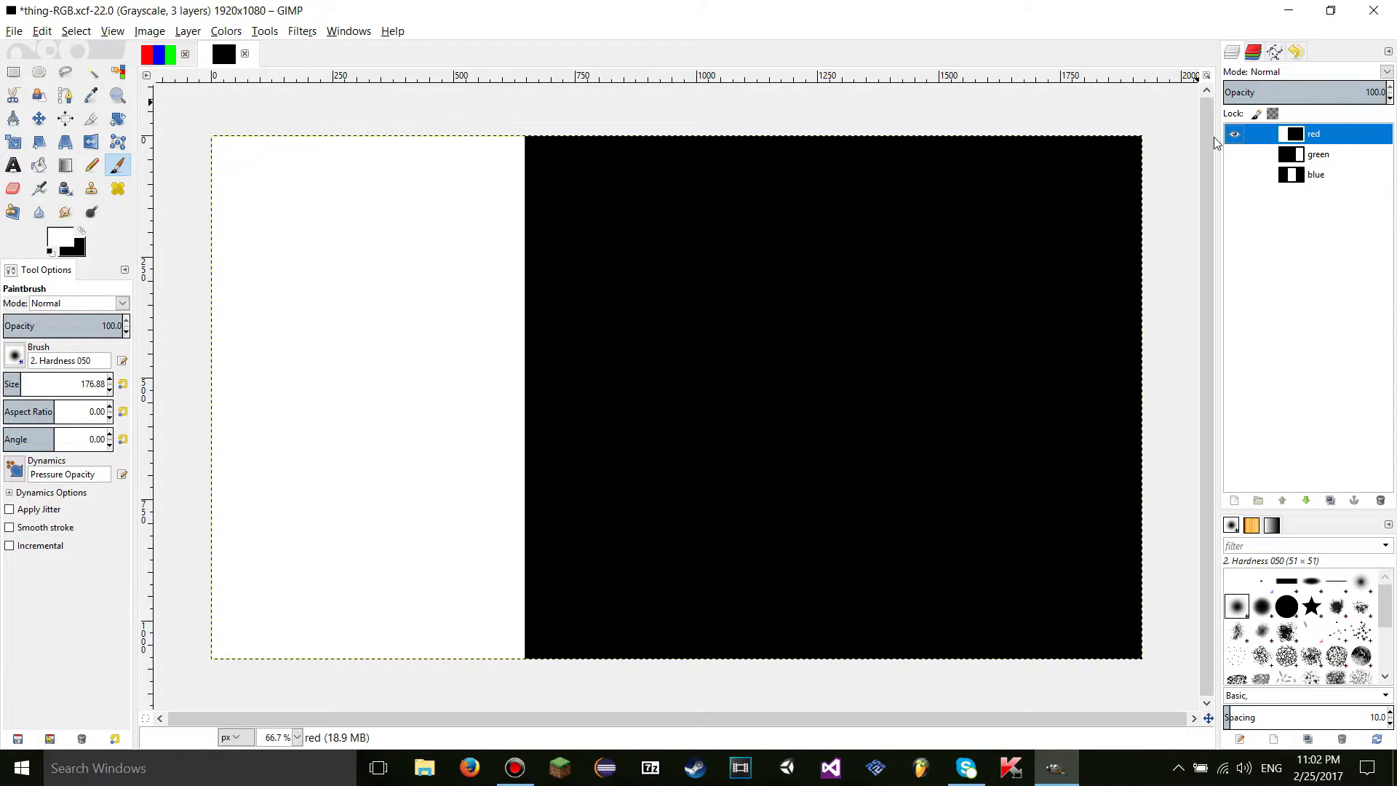
pyautogui.click(1233, 136)
pyautogui.click(1232, 138)
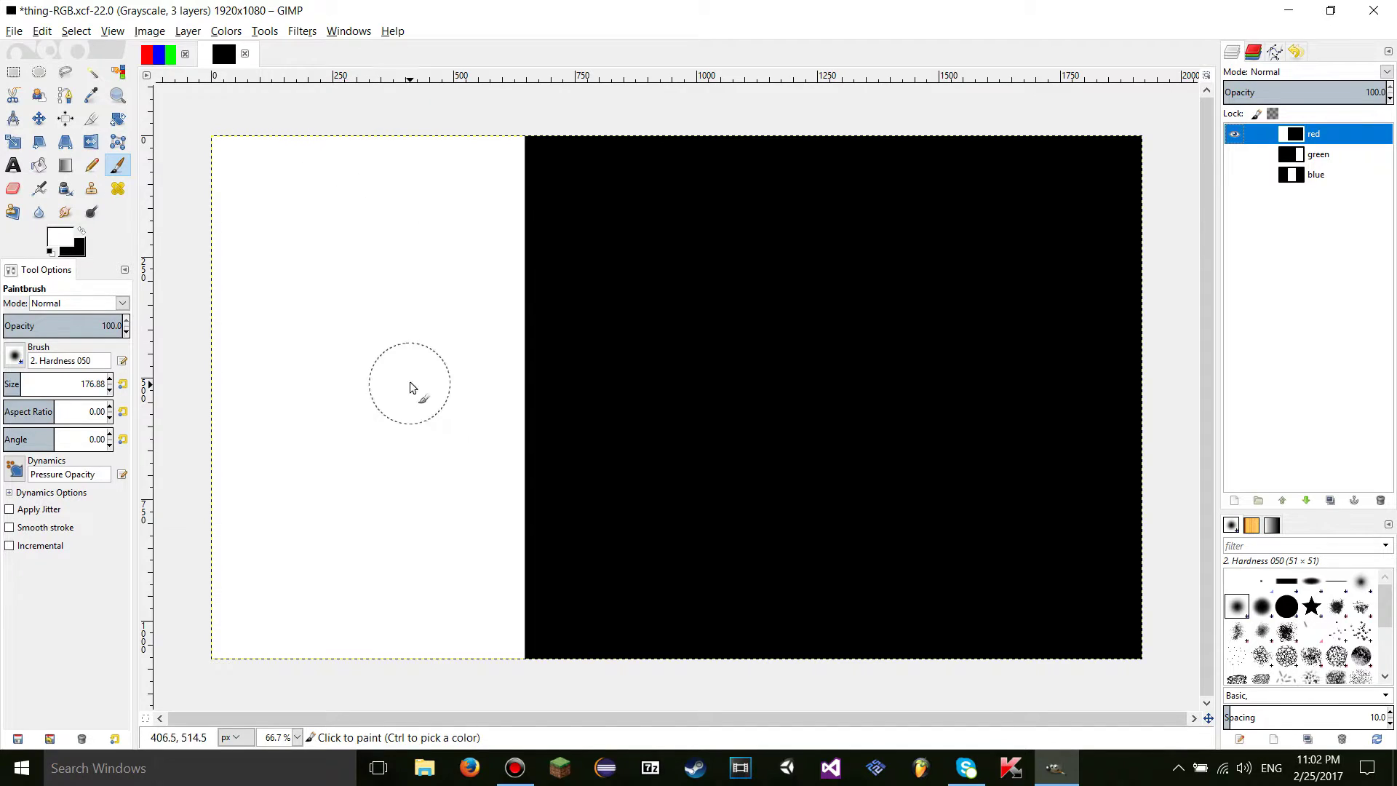
# Step: Show only the green layer and compare it with the original image
pyautogui.click(1233, 135)
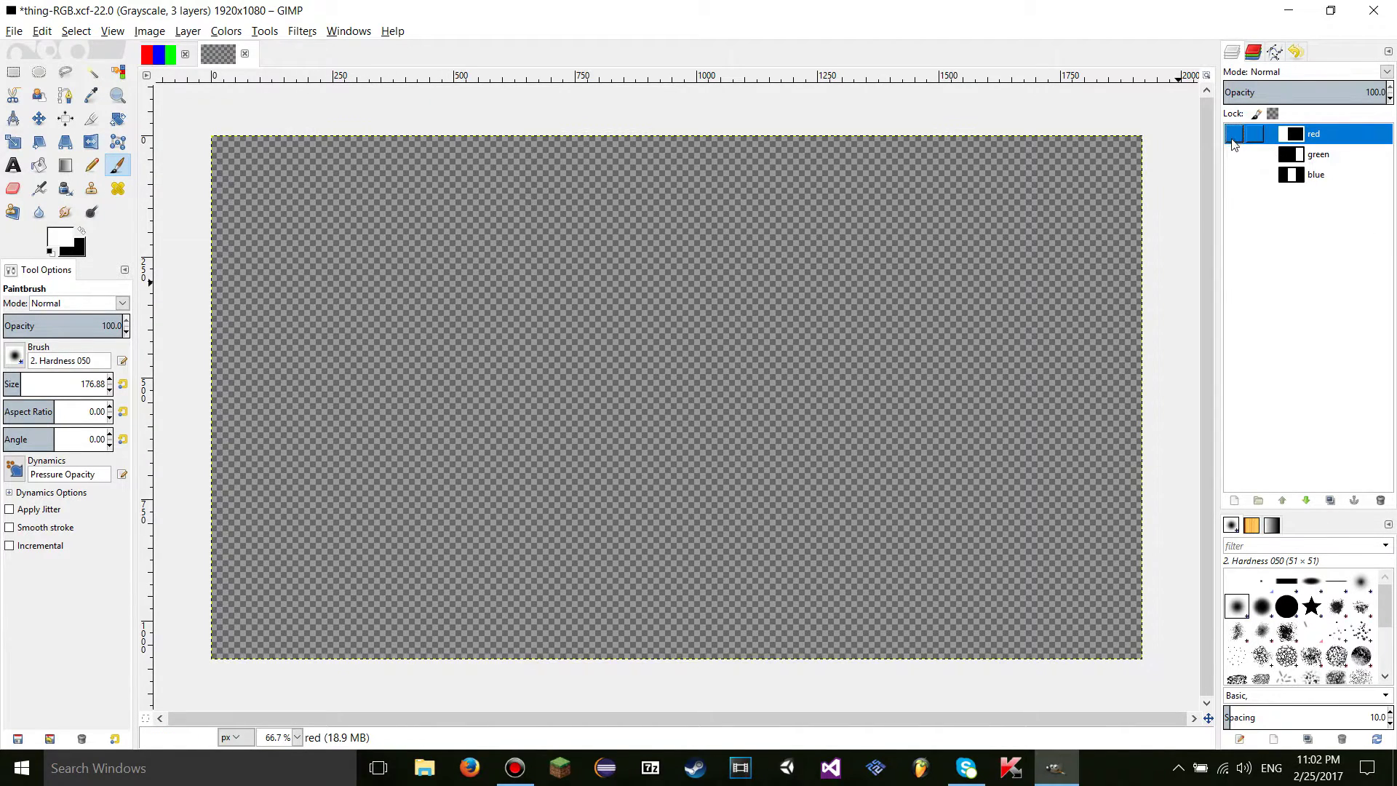
pyautogui.click(1234, 154)
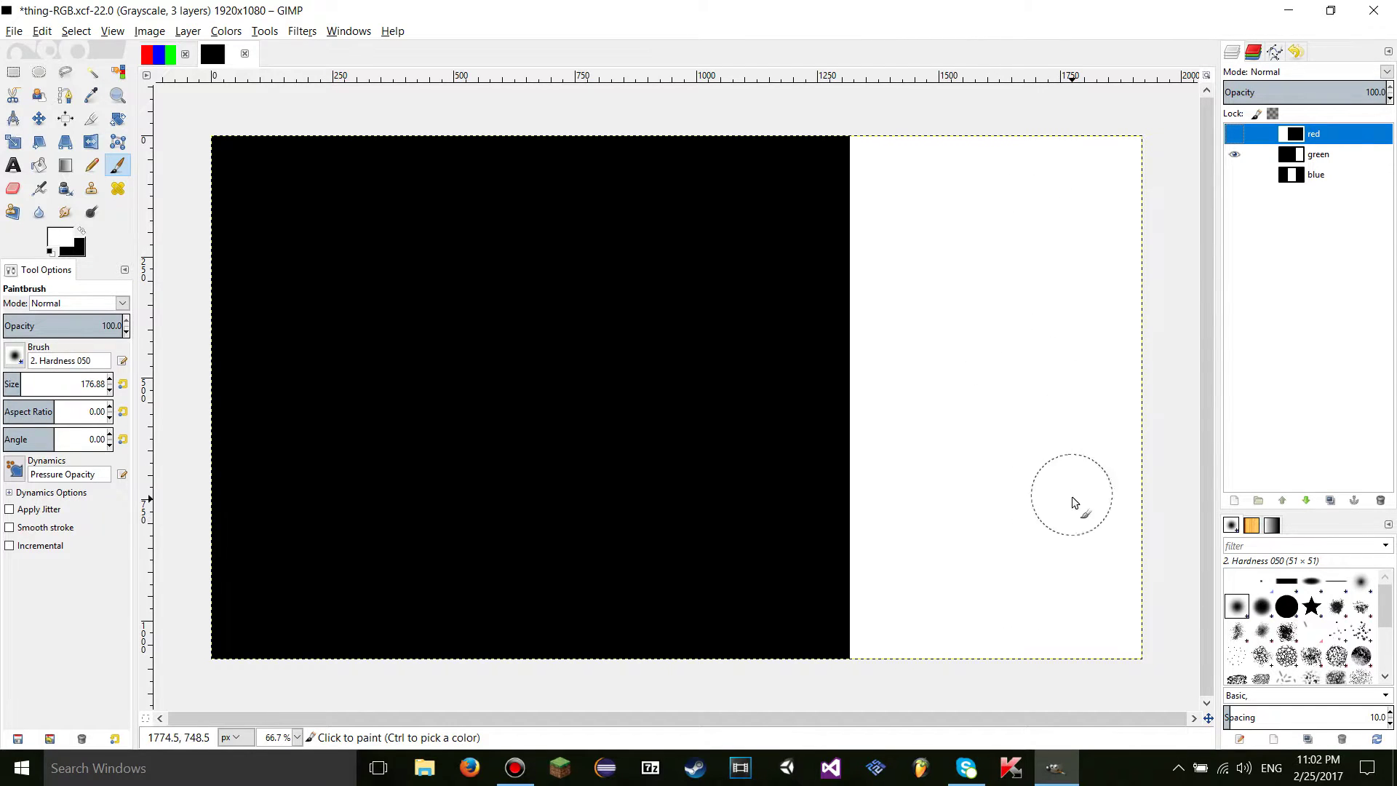
pyautogui.click(167, 54)
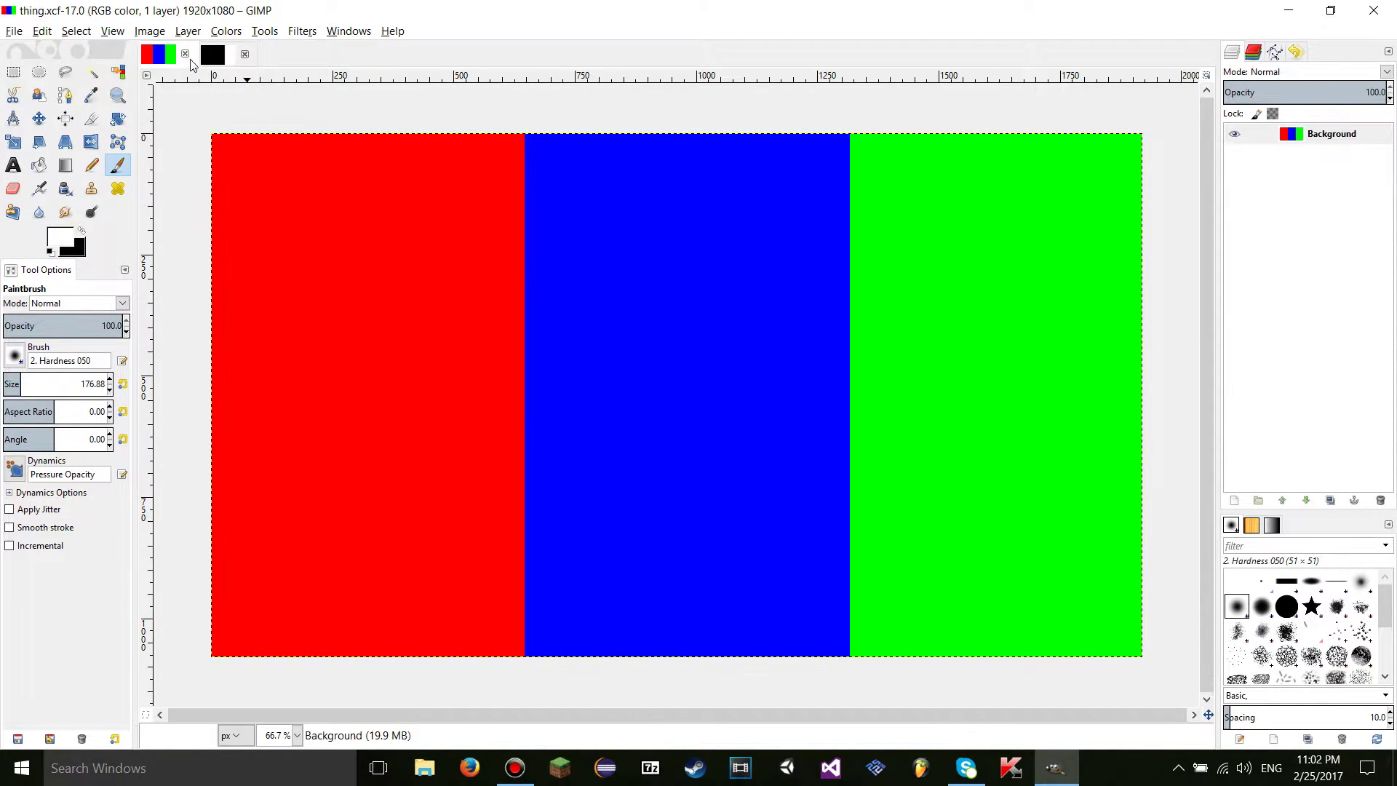
pyautogui.click(212, 53)
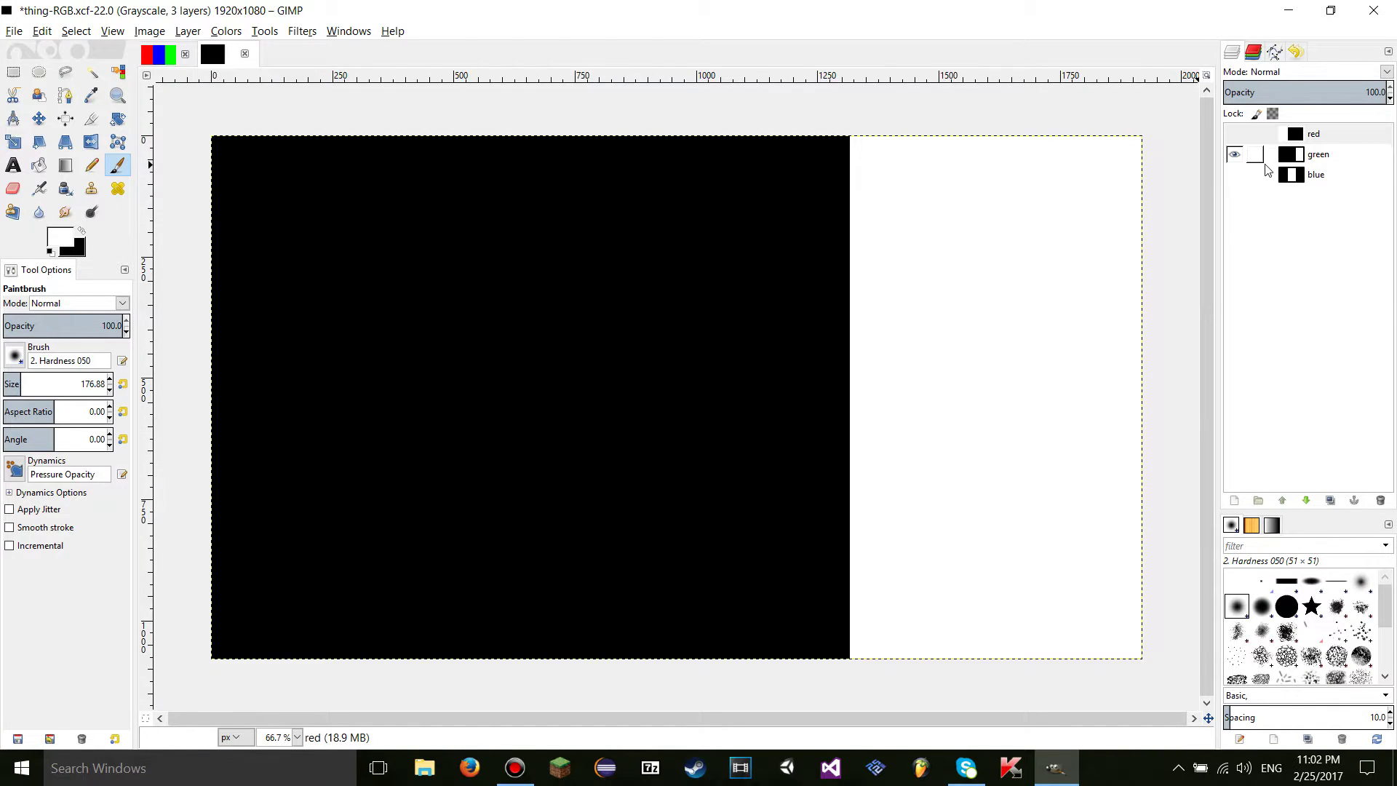
# Step: View the blue layer alone, then make all three channel layers visible
pyautogui.click(1233, 154)
pyautogui.click(1234, 174)
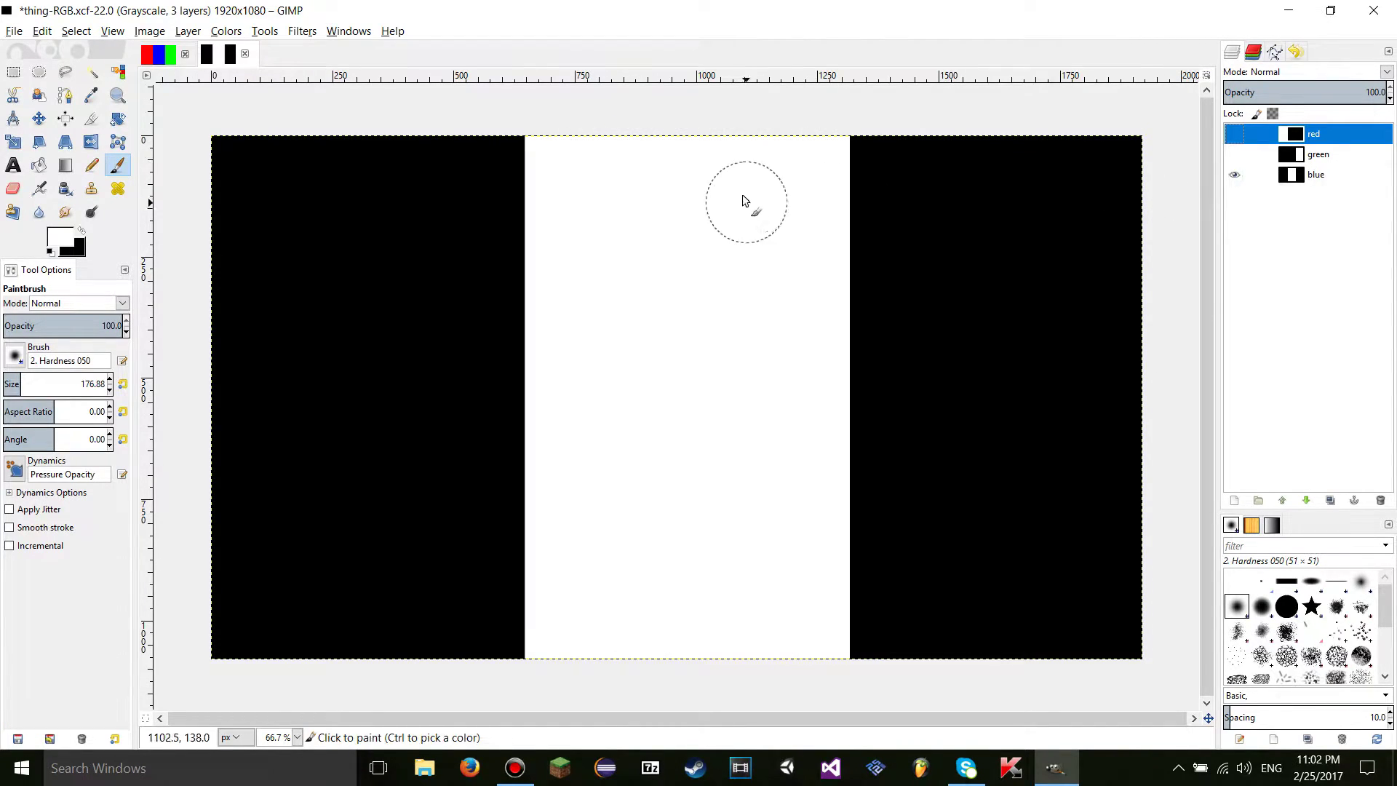
pyautogui.click(1234, 174)
pyautogui.click(1234, 153)
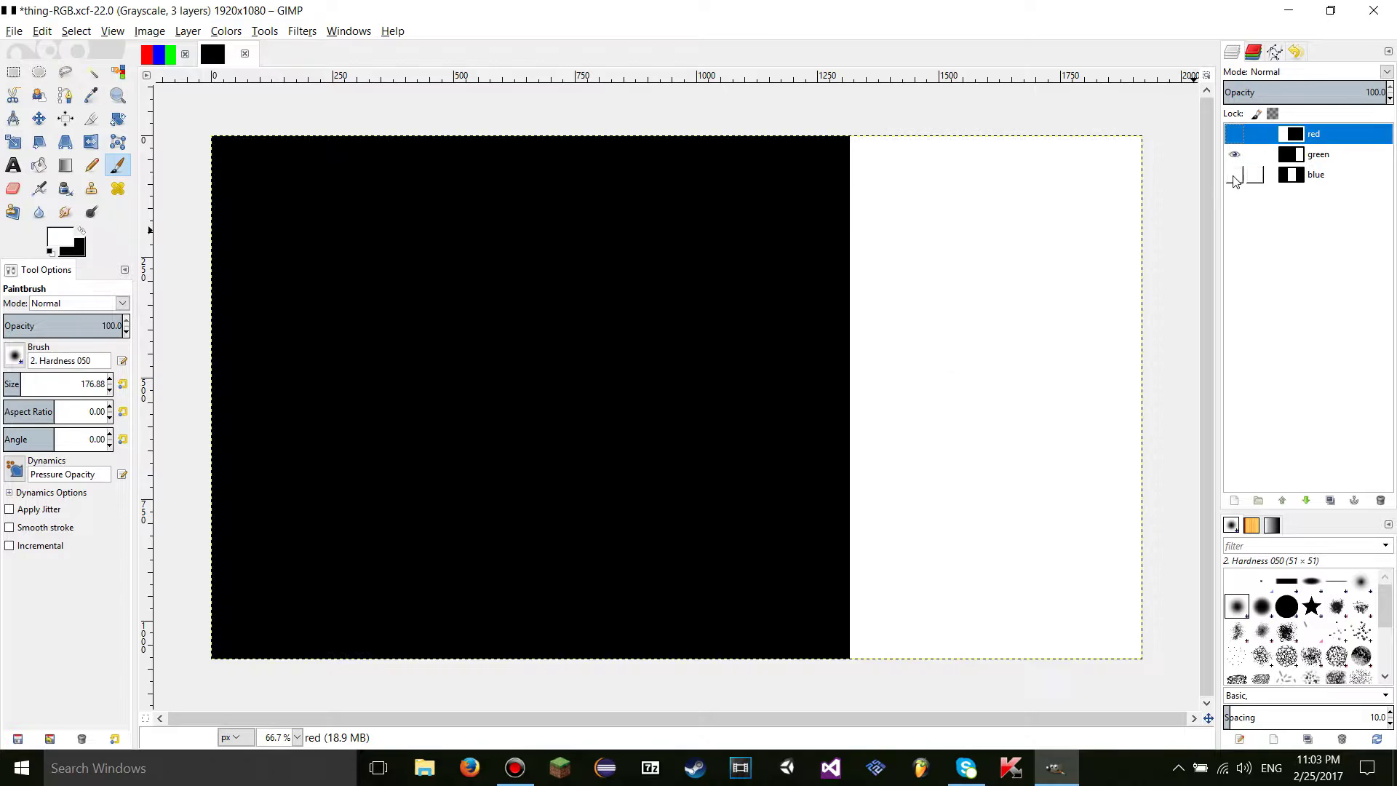
pyautogui.click(1234, 174)
pyautogui.click(1234, 133)
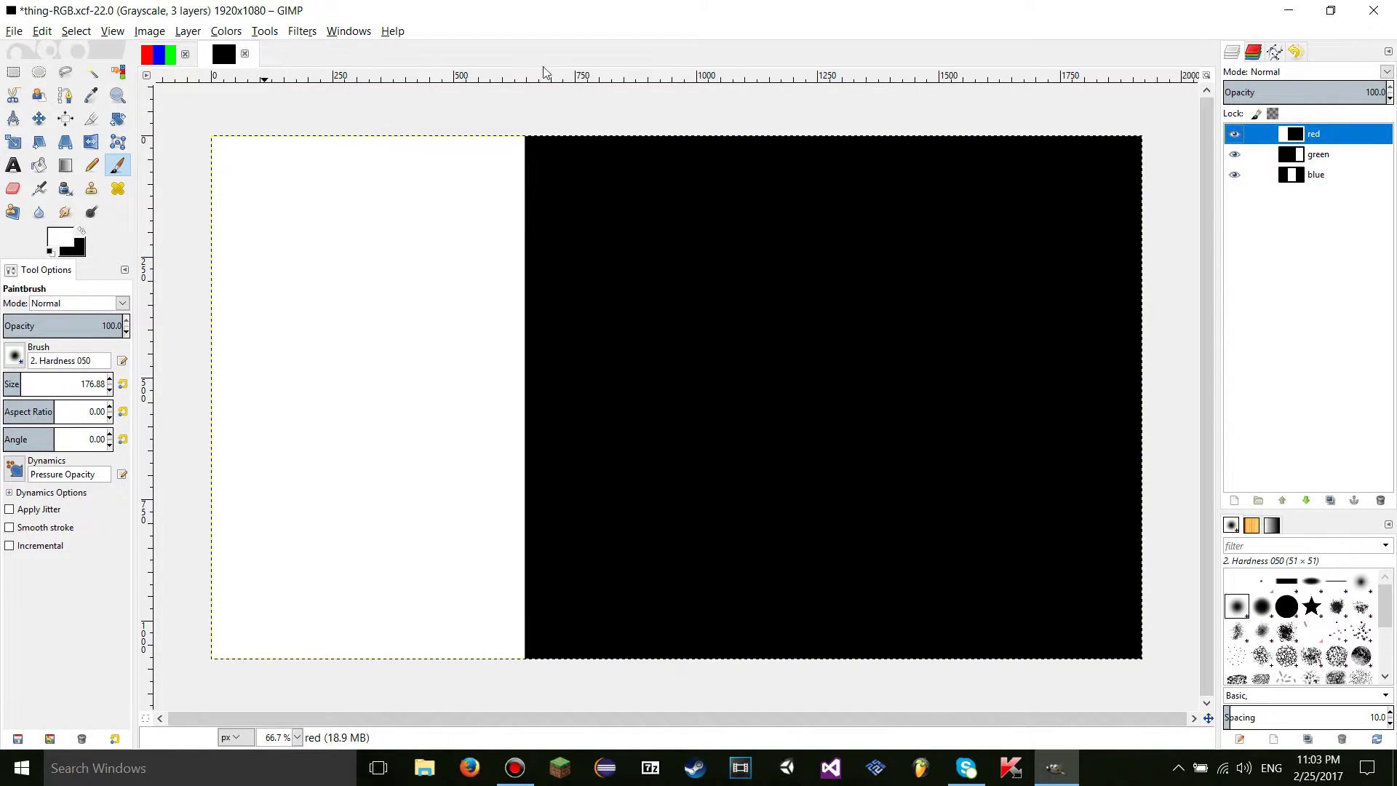
pyautogui.click(245, 53)
pyautogui.click(701, 468)
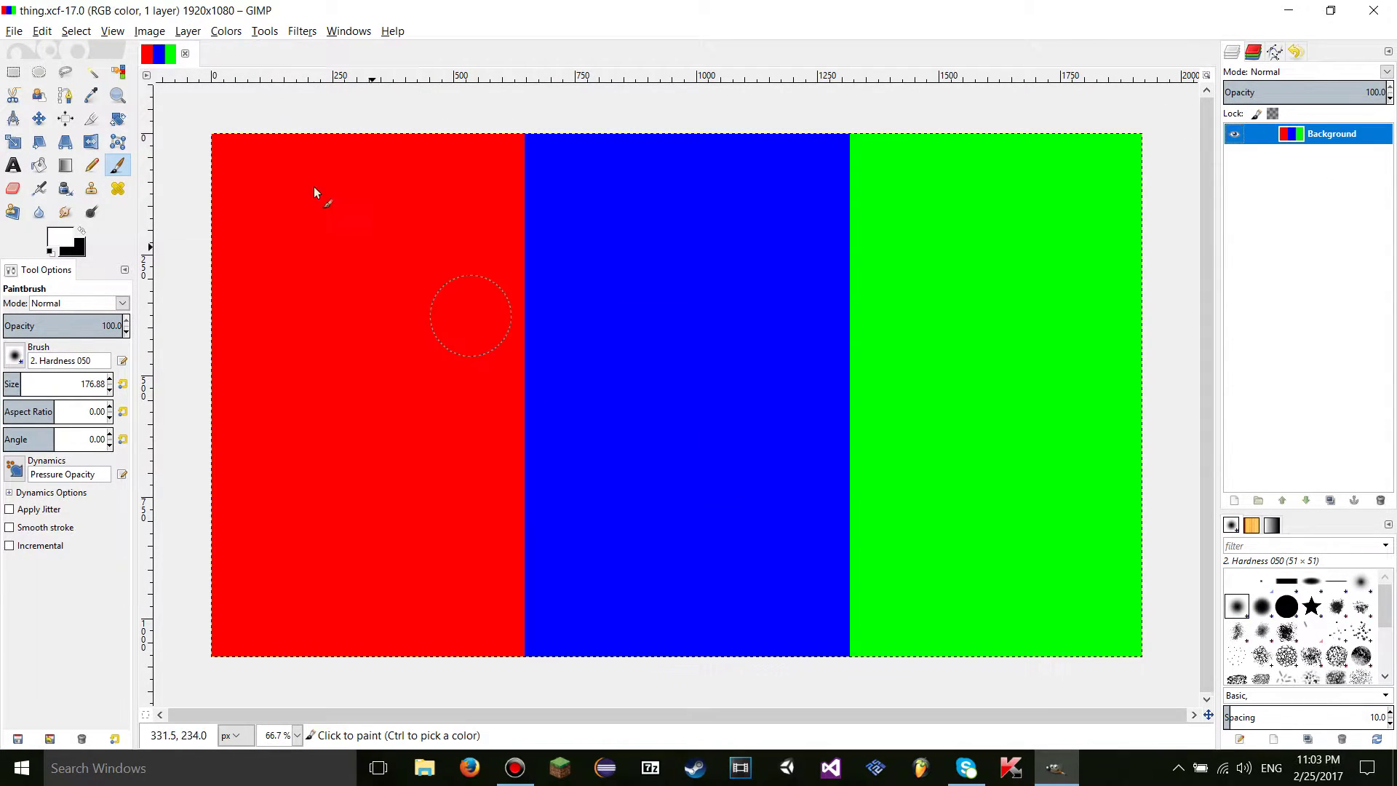
pyautogui.click(226, 30)
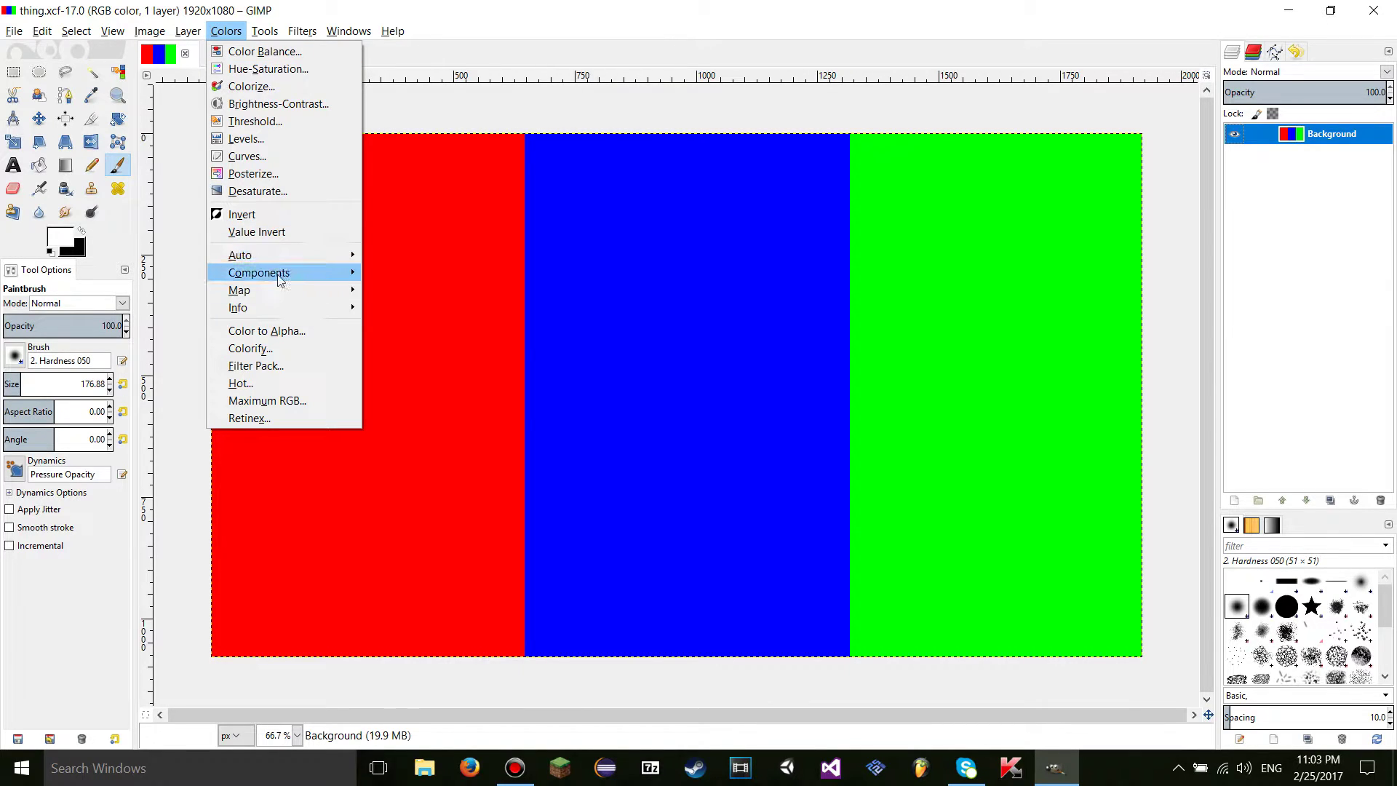
pyautogui.moveTo(278, 280)
pyautogui.click(417, 305)
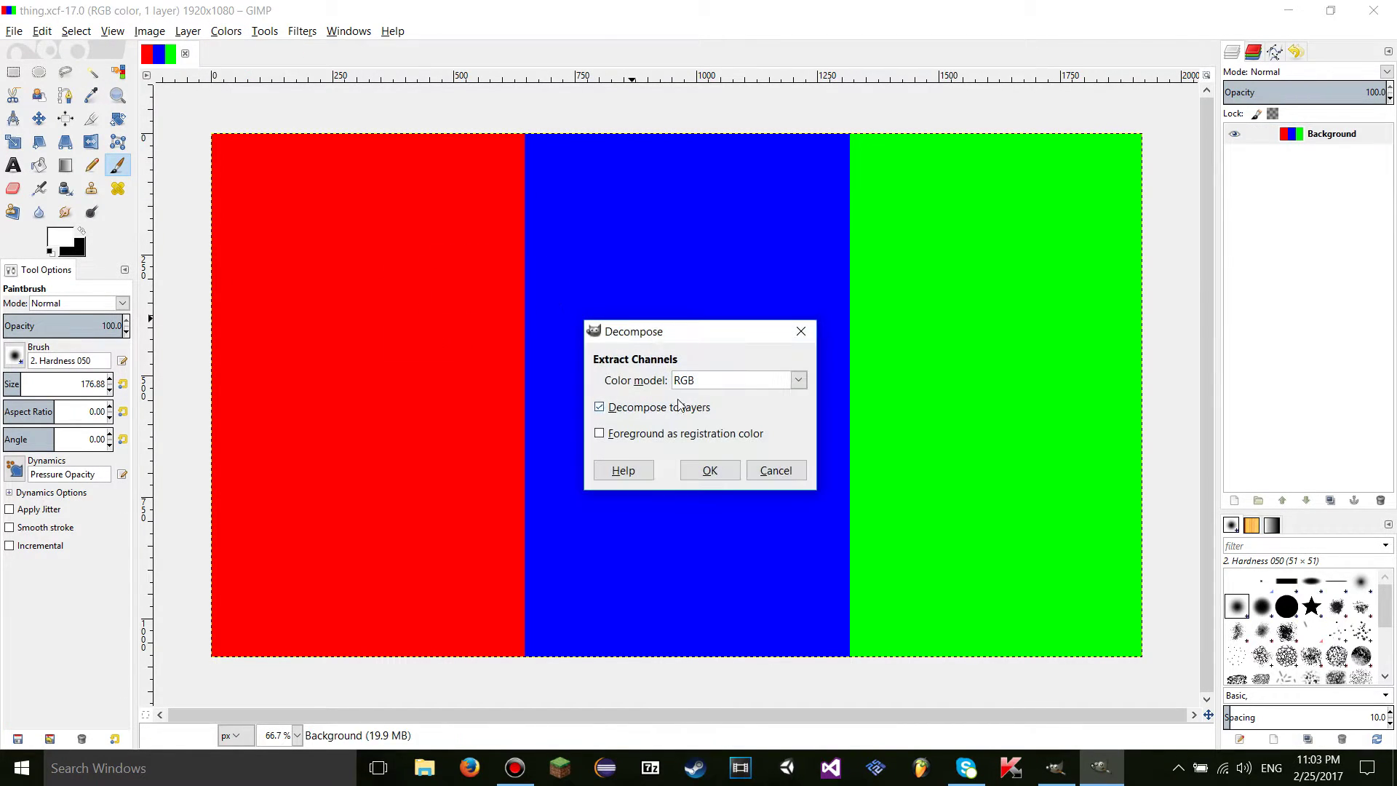
pyautogui.click(657, 409)
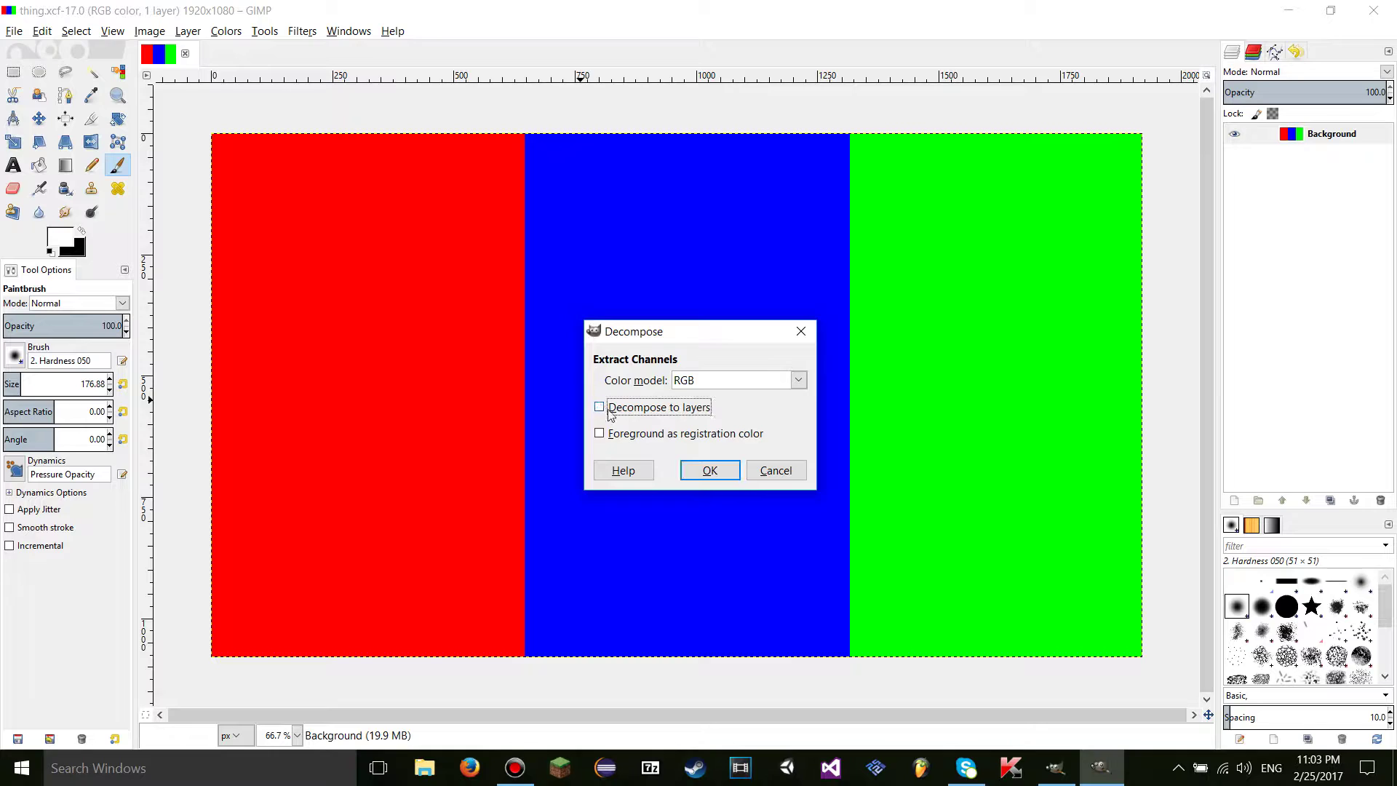
pyautogui.click(710, 471)
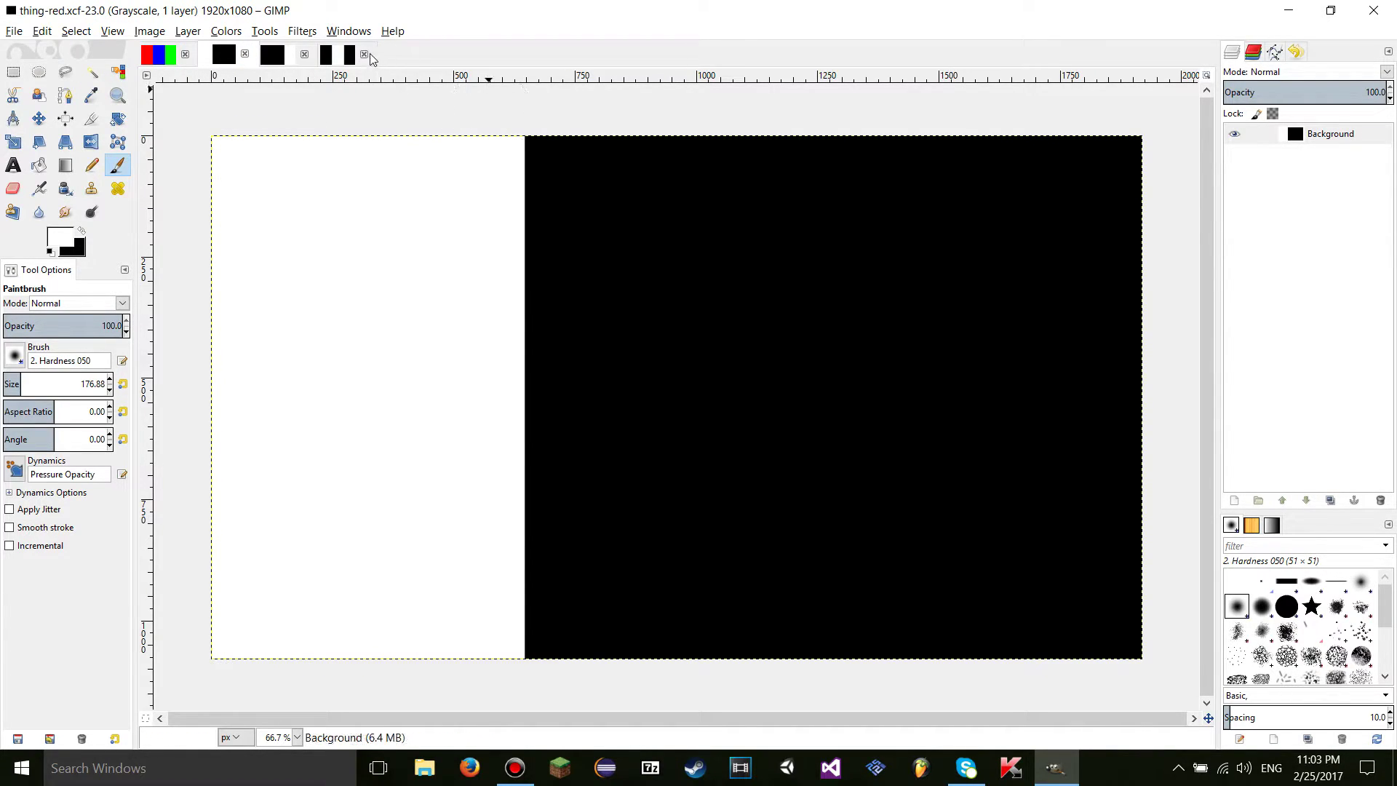
pyautogui.click(275, 53)
pyautogui.click(270, 61)
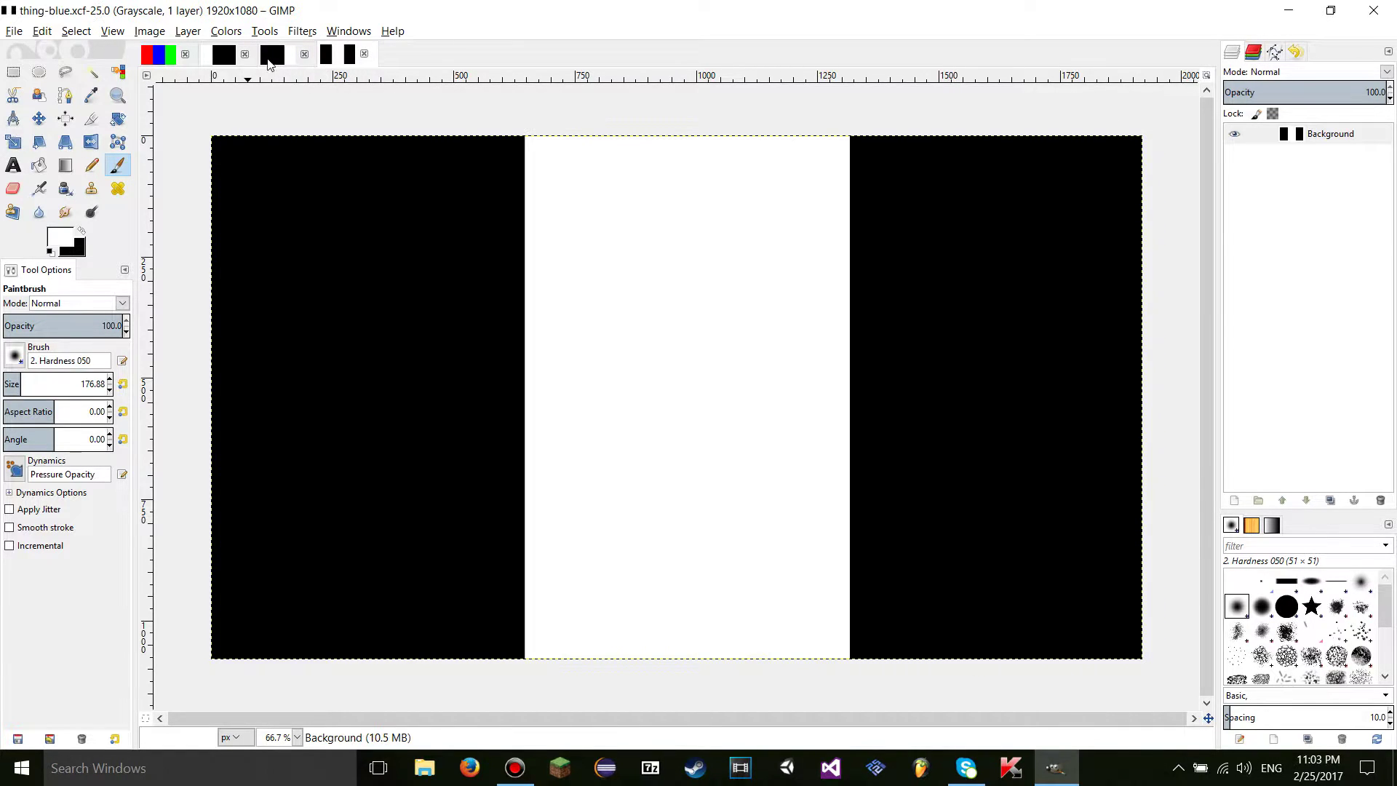
pyautogui.click(231, 58)
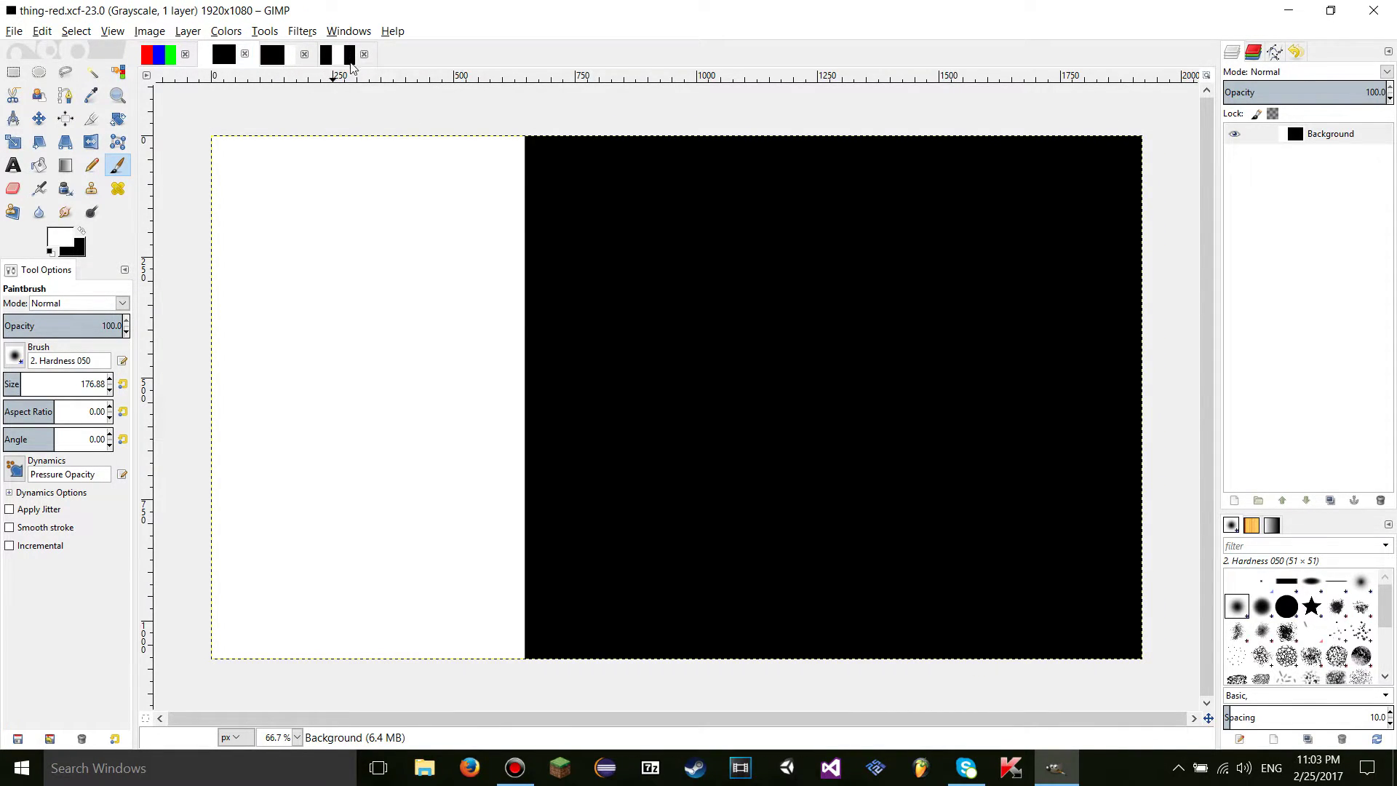
pyautogui.click(246, 54)
# Step: Close the extracted channel images and open the Decompose settings
pyautogui.click(246, 54)
pyautogui.click(245, 54)
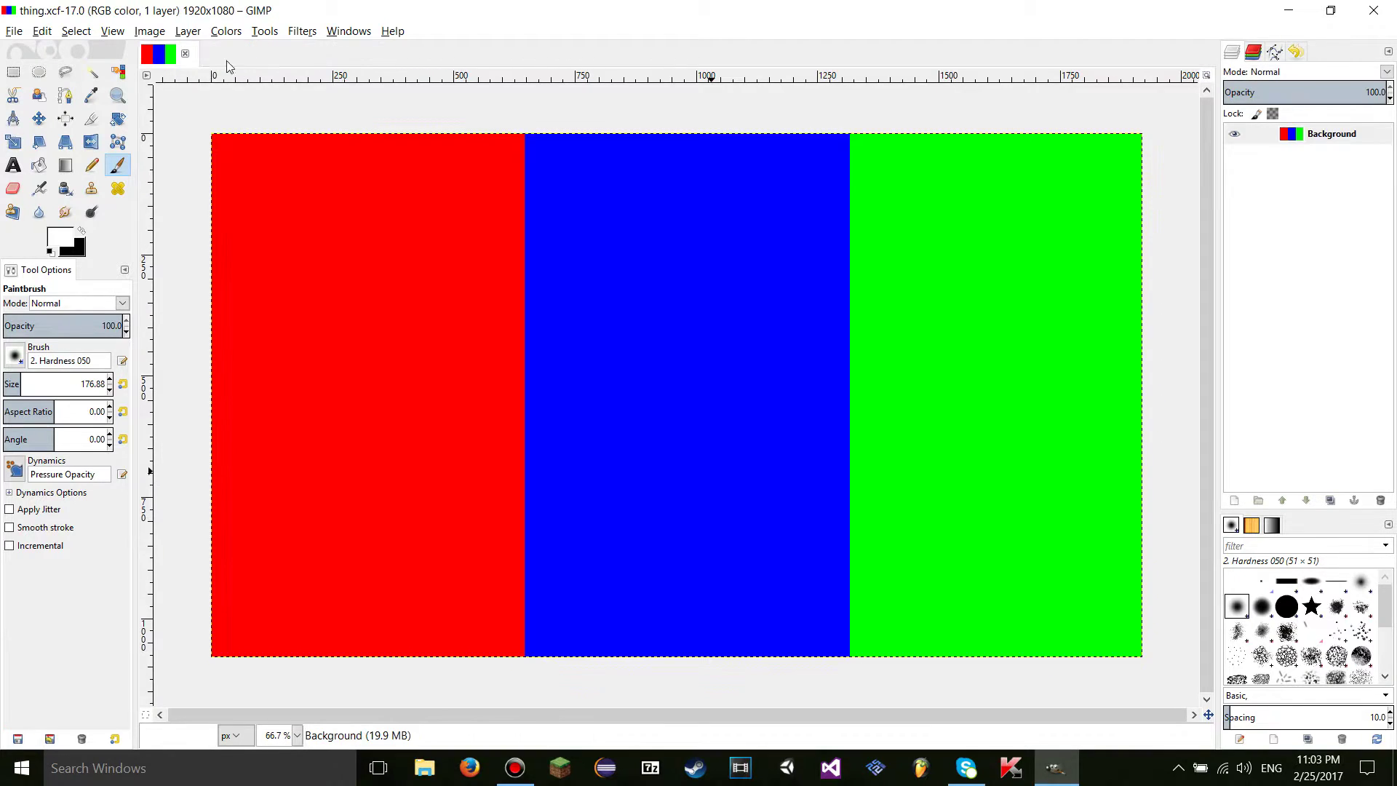
pyautogui.click(225, 30)
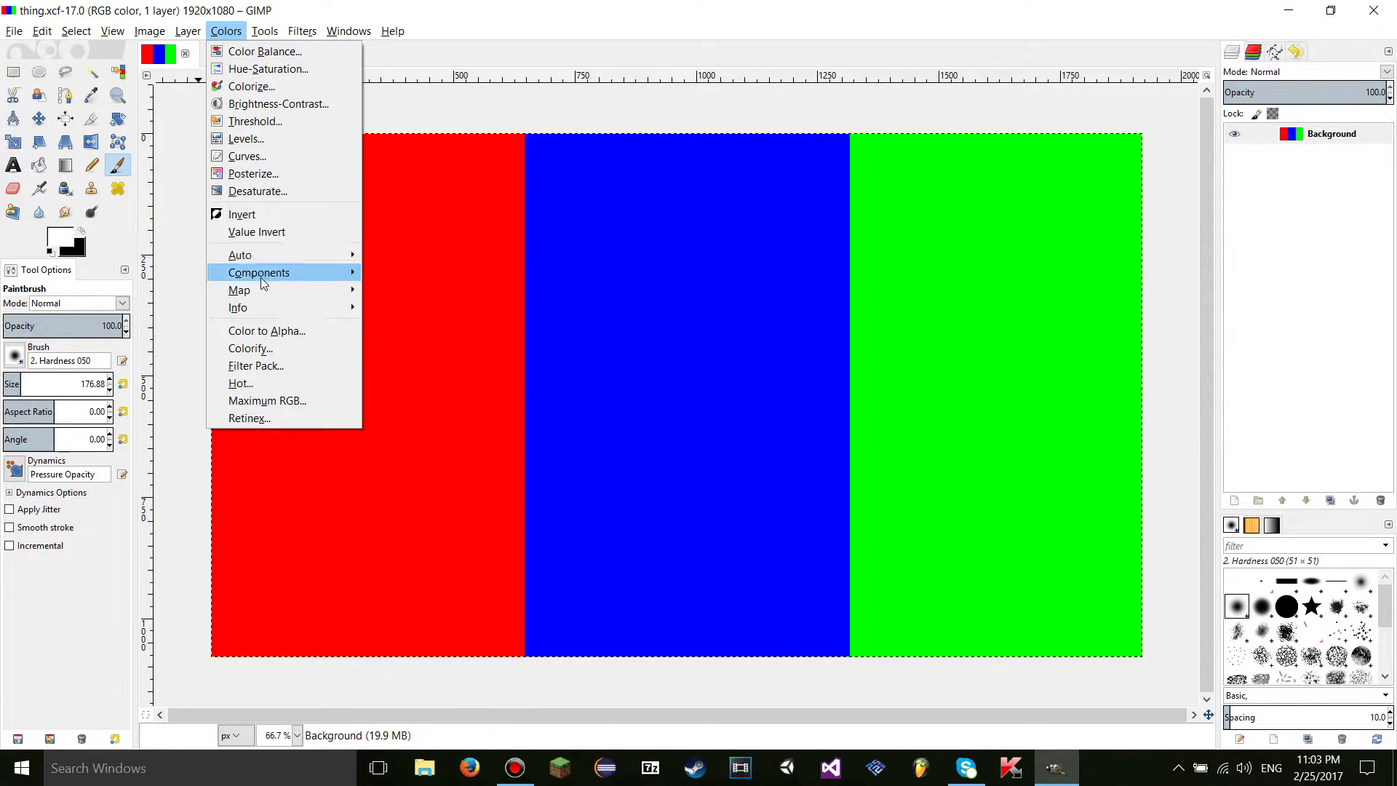
pyautogui.moveTo(294, 281)
pyautogui.click(412, 308)
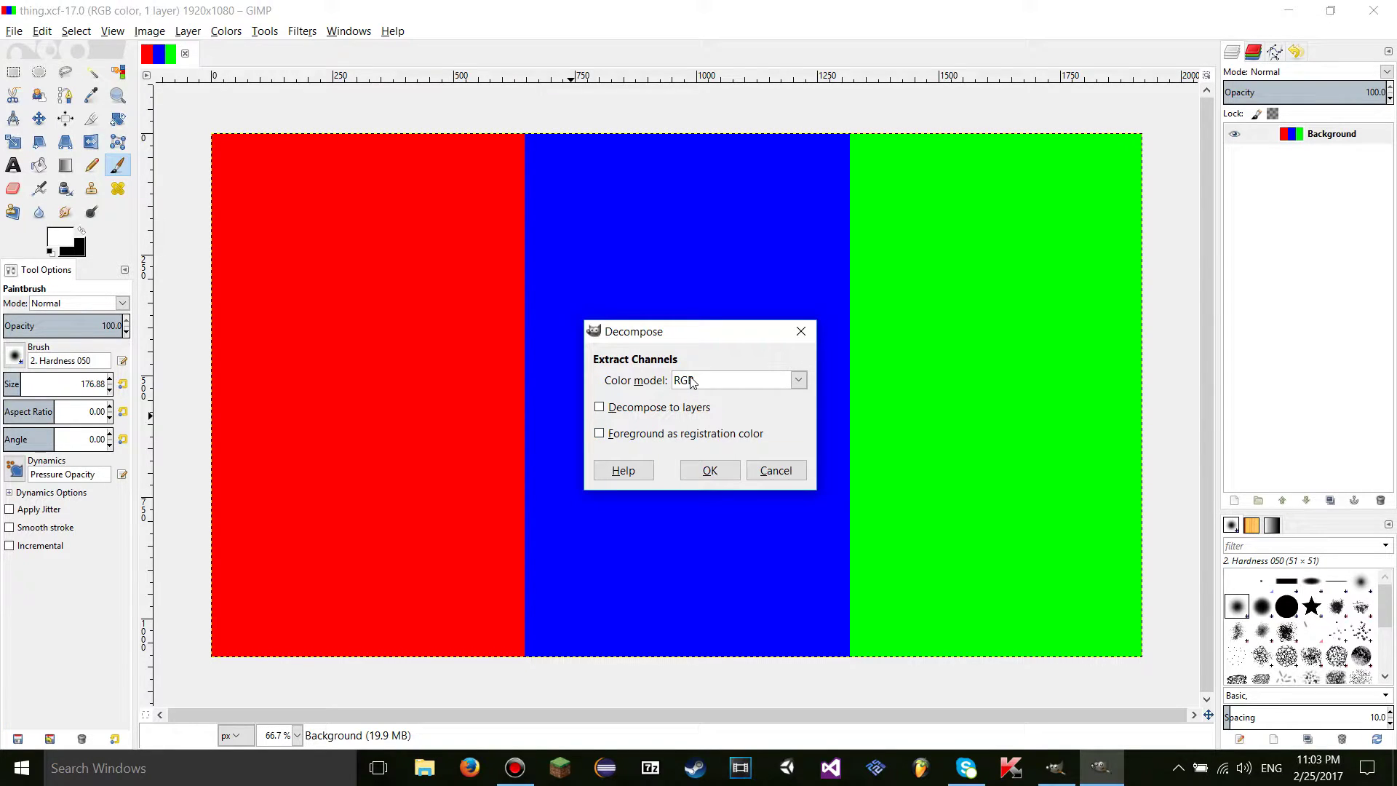
# Step: Check 'Decompose to layers', keep RGB, then cancel the decomposition
pyautogui.click(629, 411)
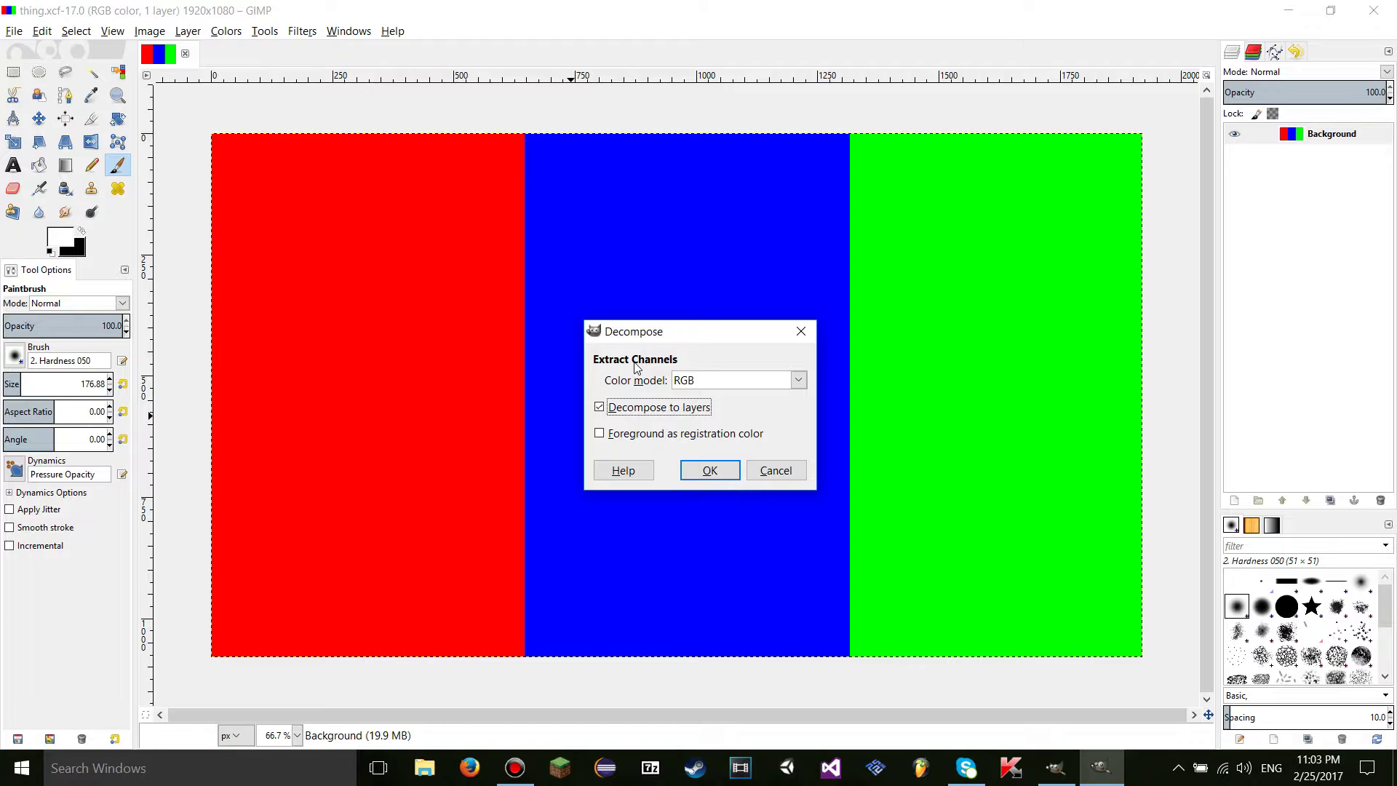
pyautogui.click(745, 381)
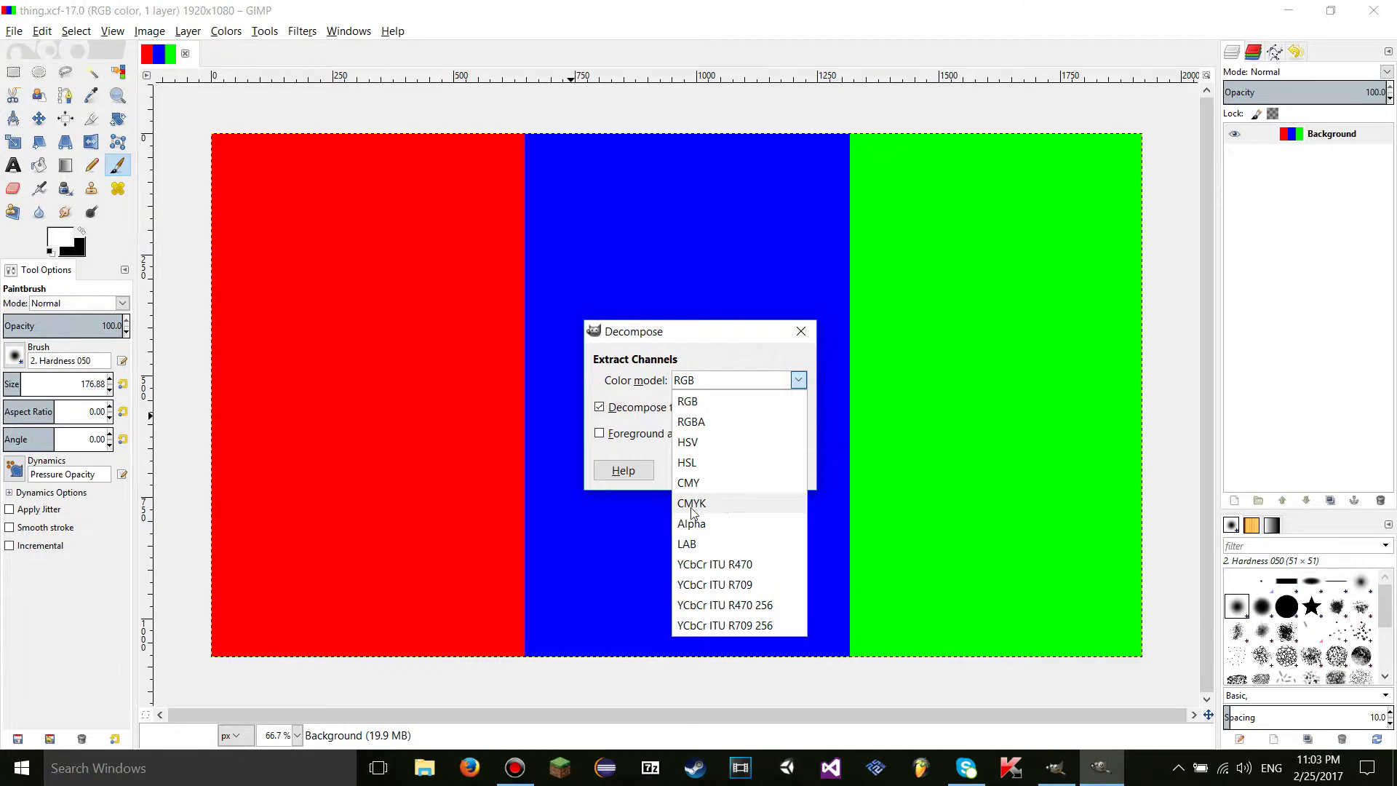
pyautogui.click(651, 372)
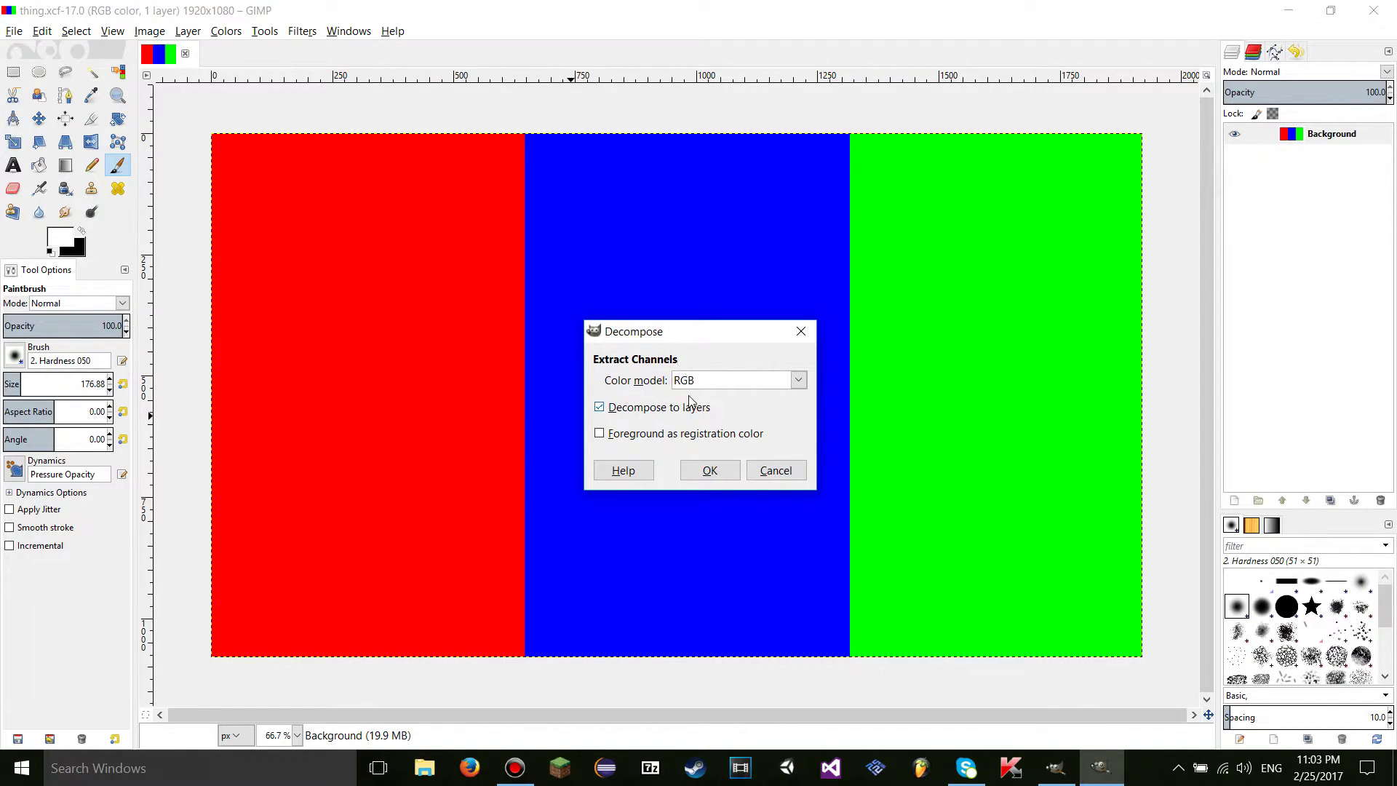
pyautogui.click(742, 381)
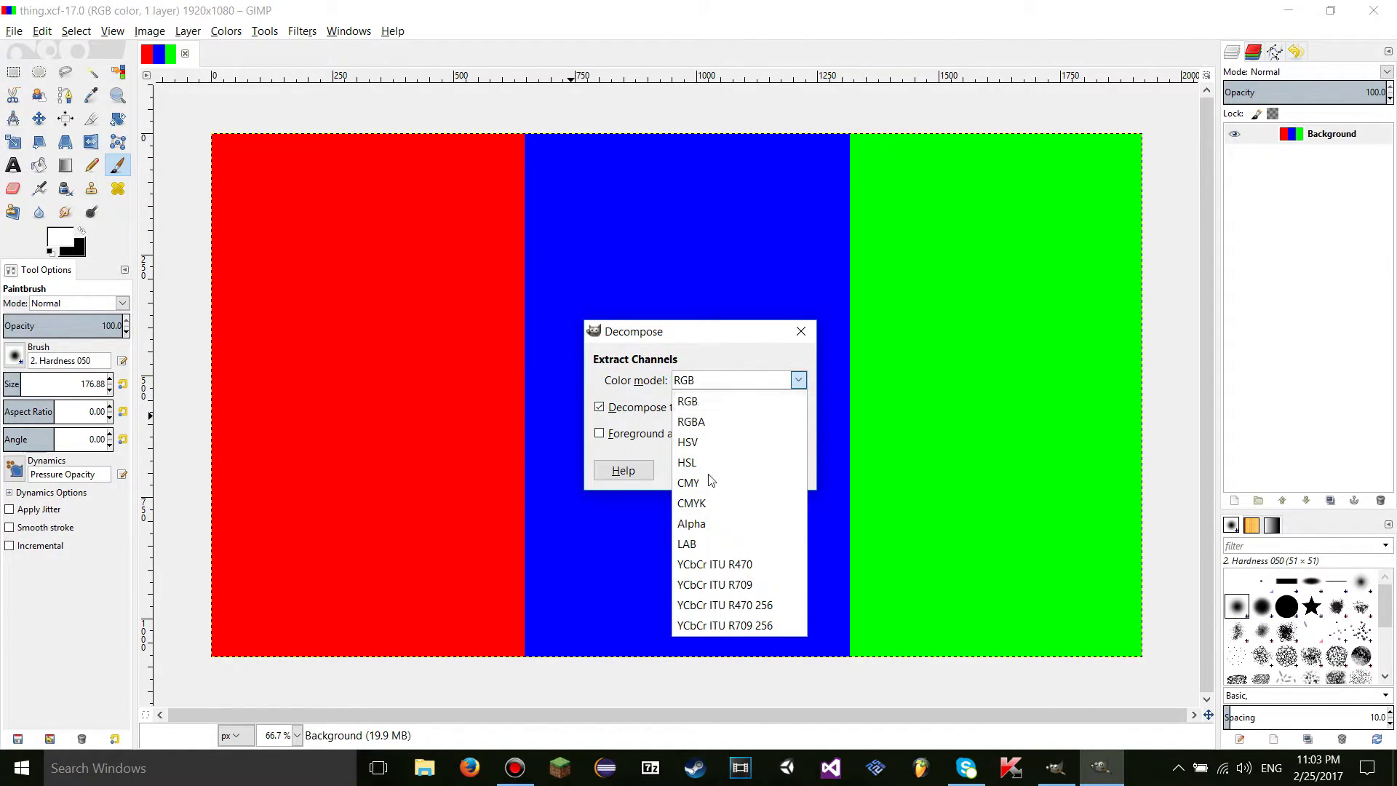
pyautogui.click(635, 382)
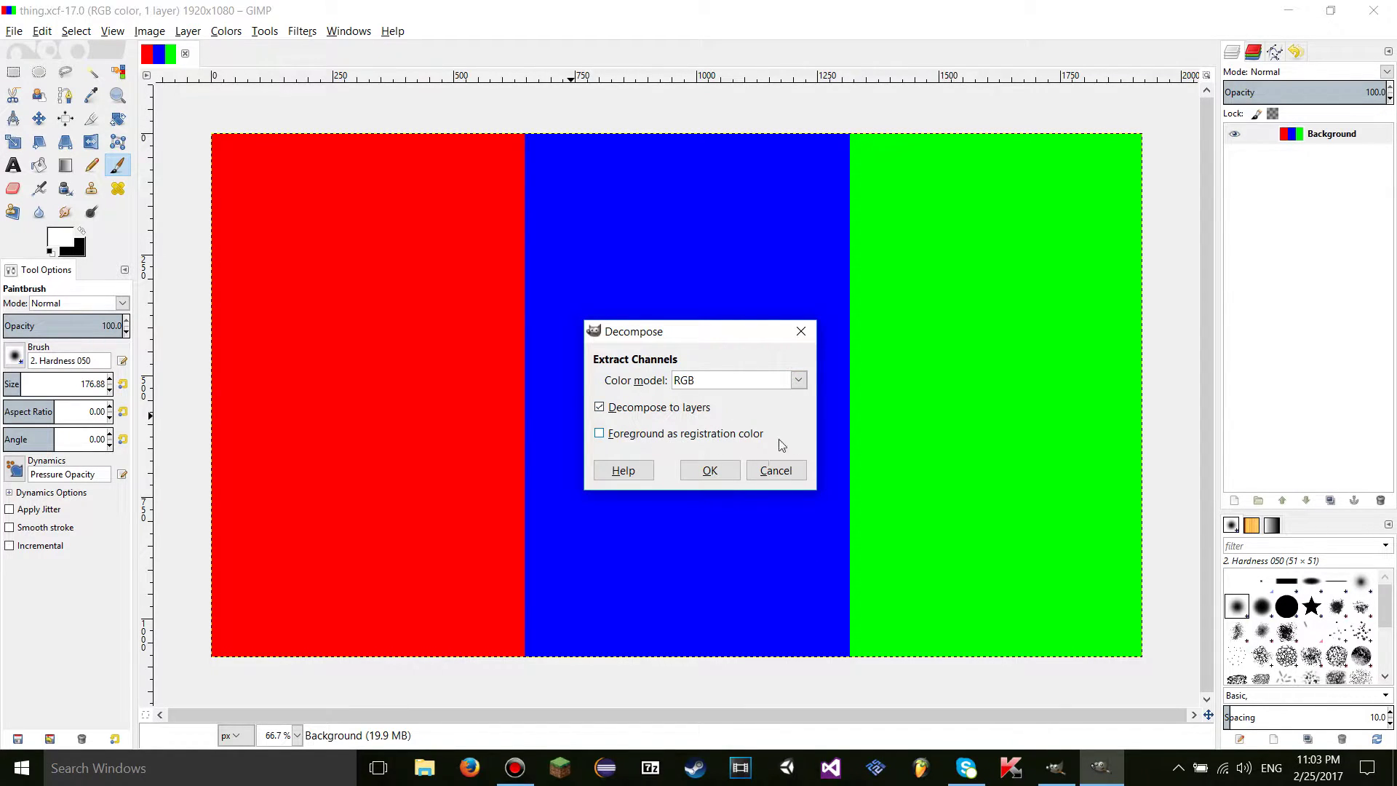
pyautogui.click(776, 470)
# Step: Reopen Colors > Components > Decompose
pyautogui.click(225, 30)
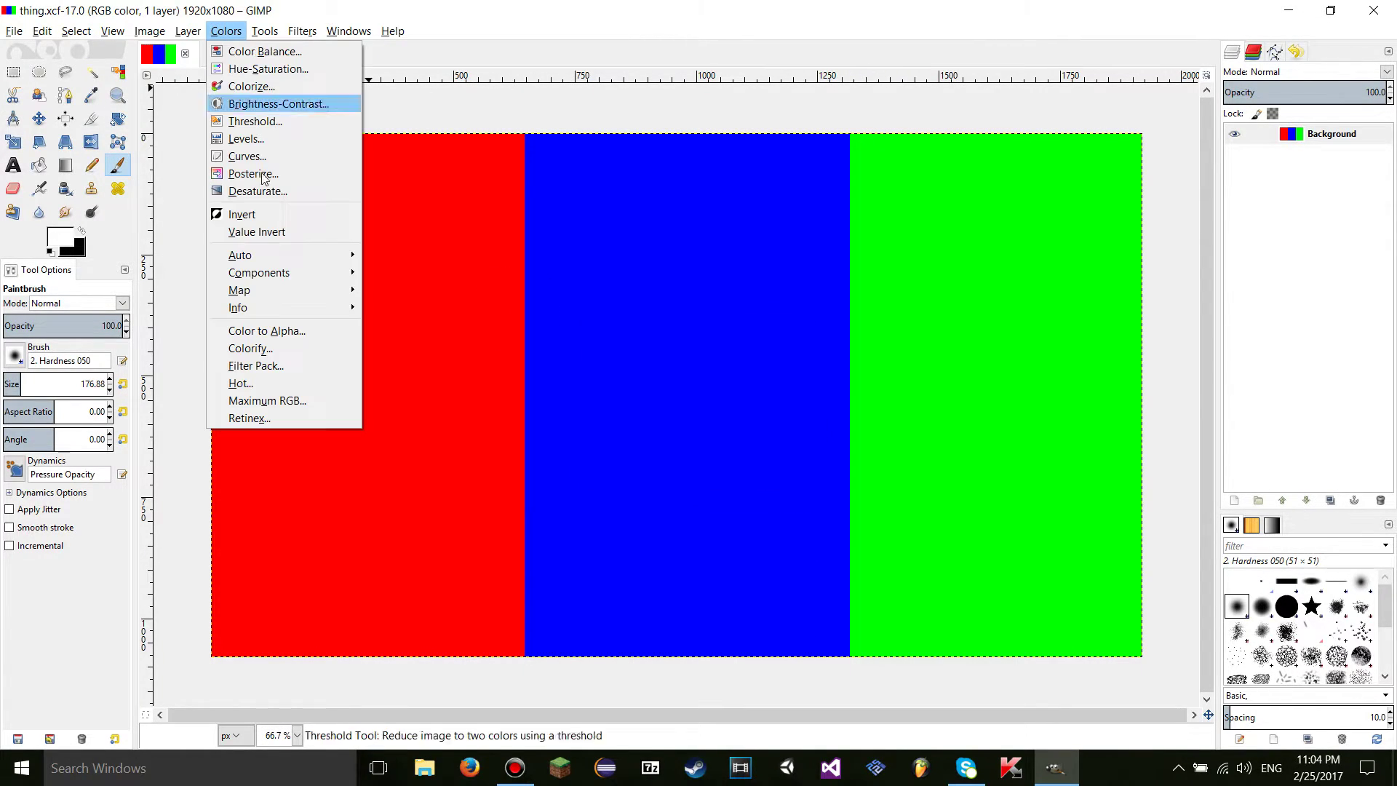
pyautogui.hotkey('alt', 'w')
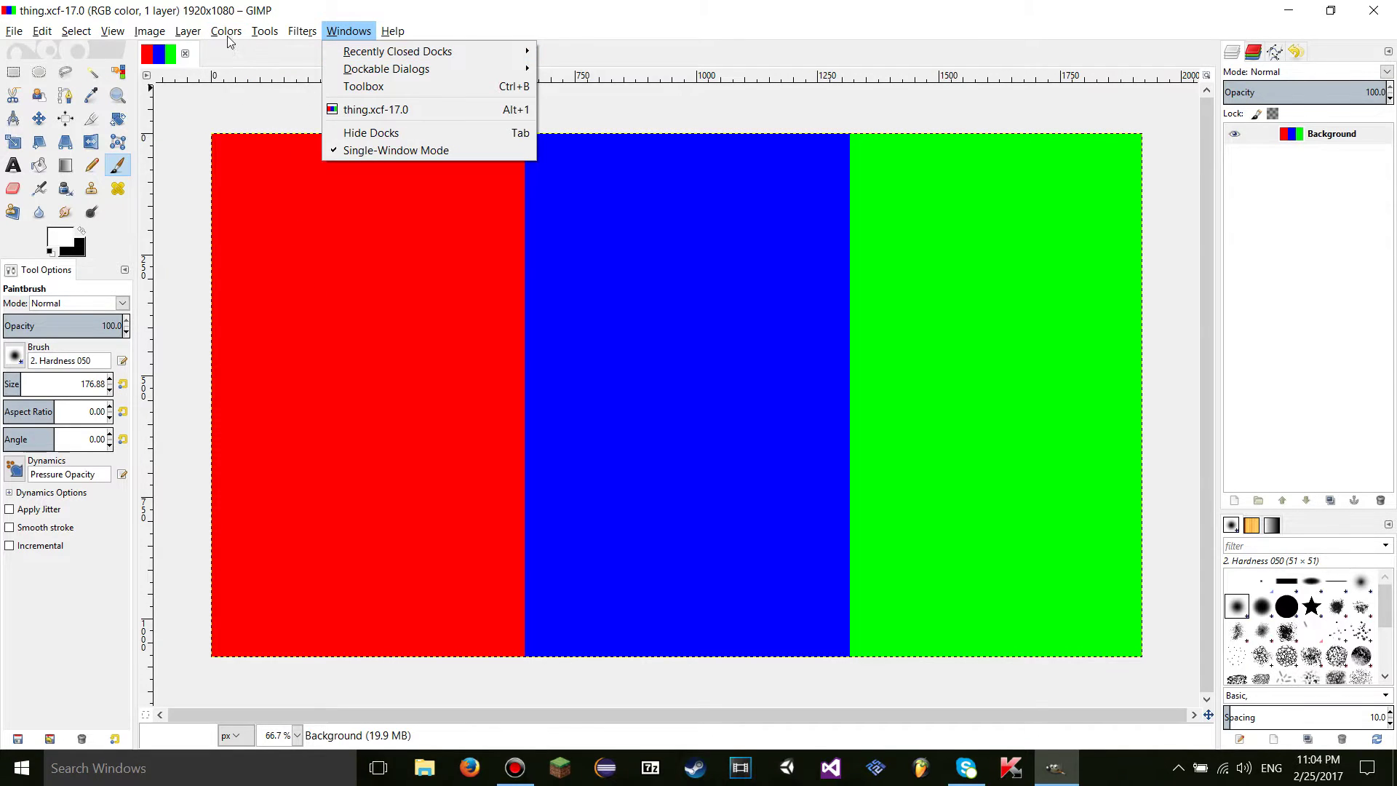
pyautogui.moveTo(229, 35)
pyautogui.moveTo(285, 275)
pyautogui.click(408, 307)
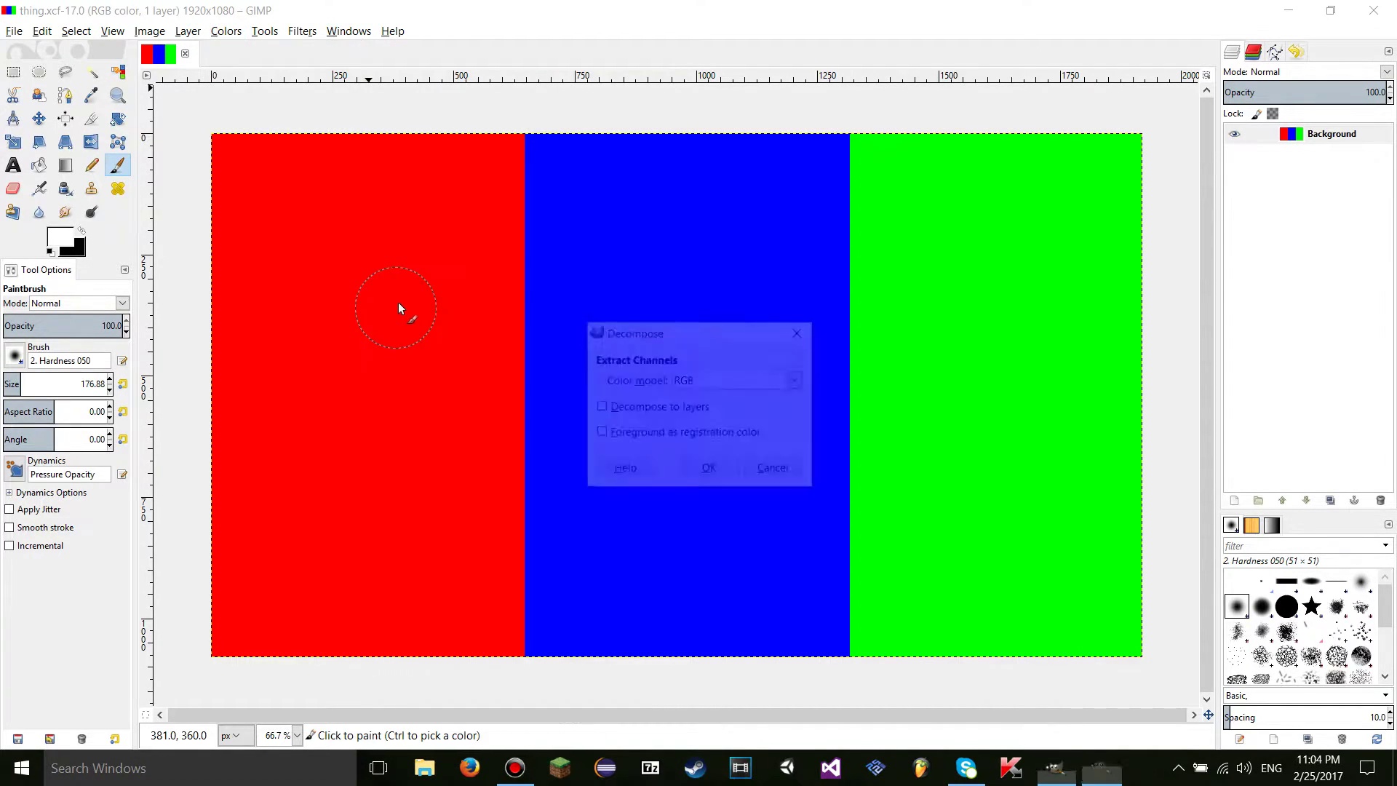
# Step: Decompose into layers and paint white strokes across the red and green layers
pyautogui.click(716, 469)
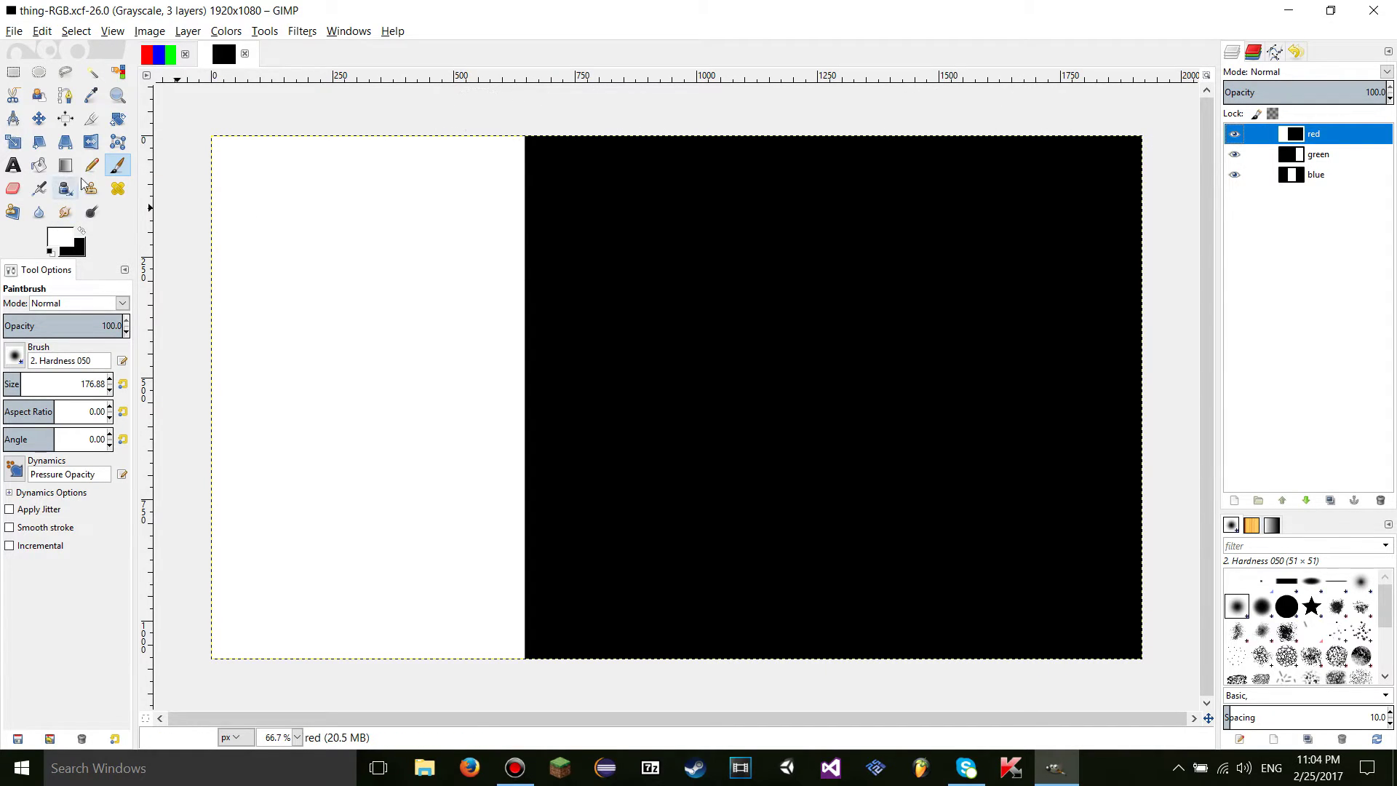
pyautogui.moveTo(452, 209); pyautogui.dragTo(1069, 230)
pyautogui.click(1233, 134)
pyautogui.click(1317, 154)
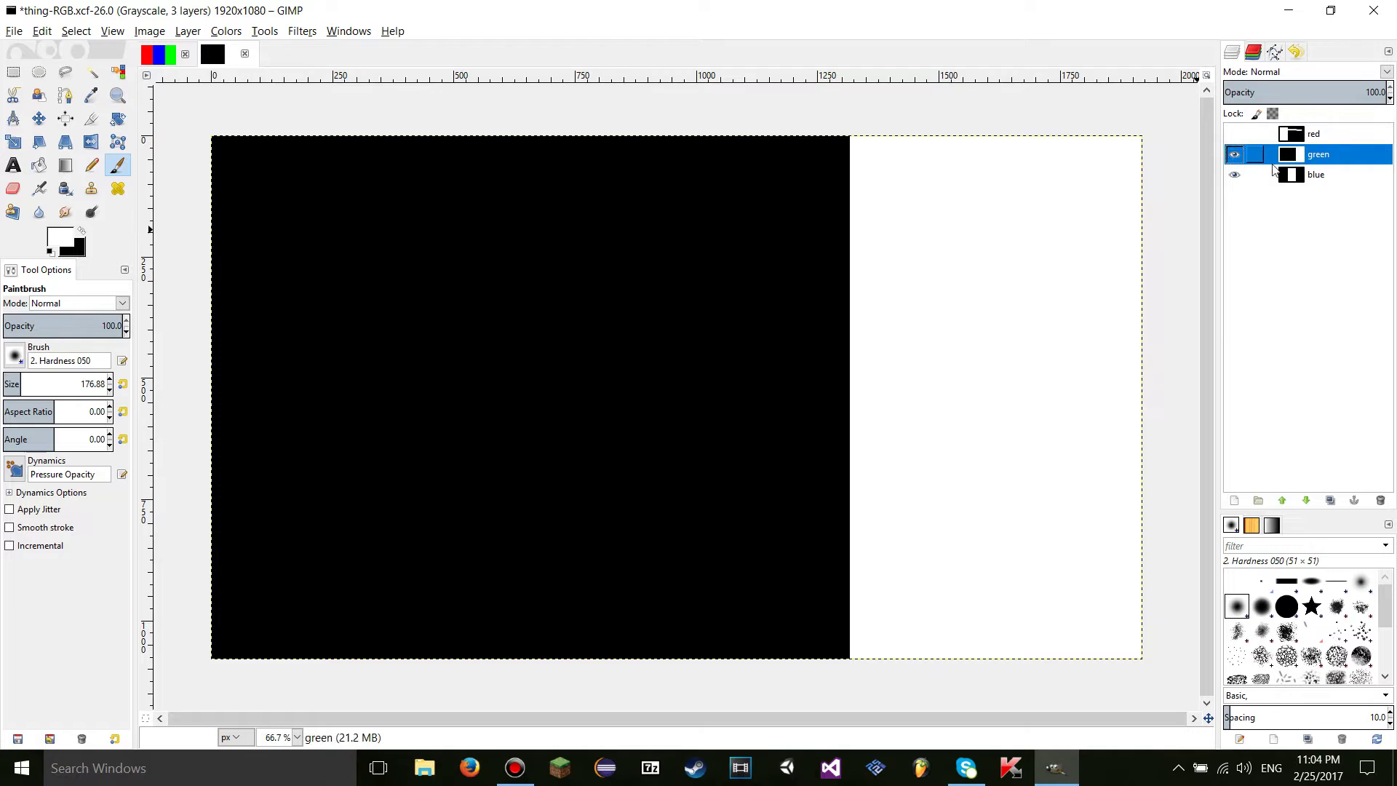
pyautogui.moveTo(937, 347); pyautogui.dragTo(299, 335)
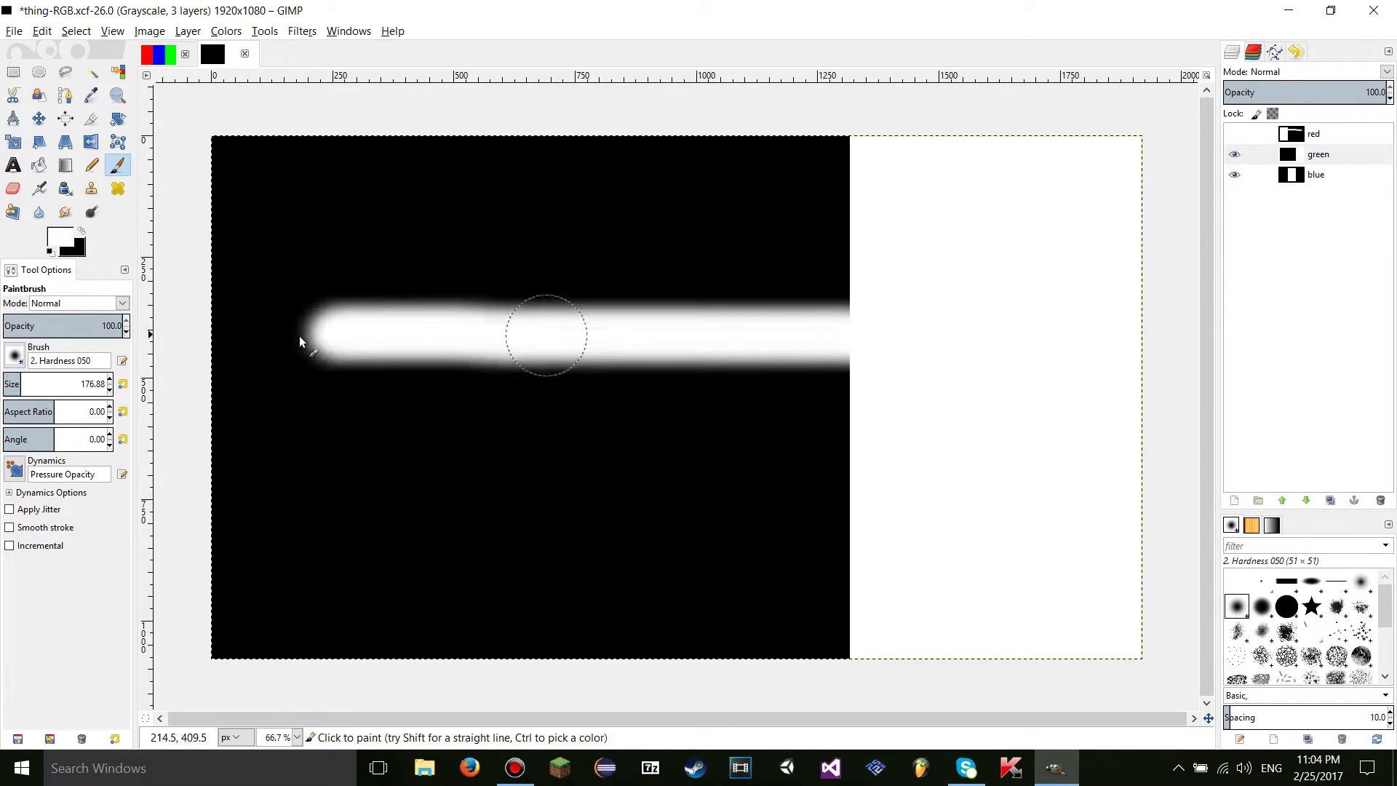
# Step: Paint two white strokes on the blue layer, then show all layers and select red
pyautogui.click(1289, 176)
pyautogui.click(1234, 154)
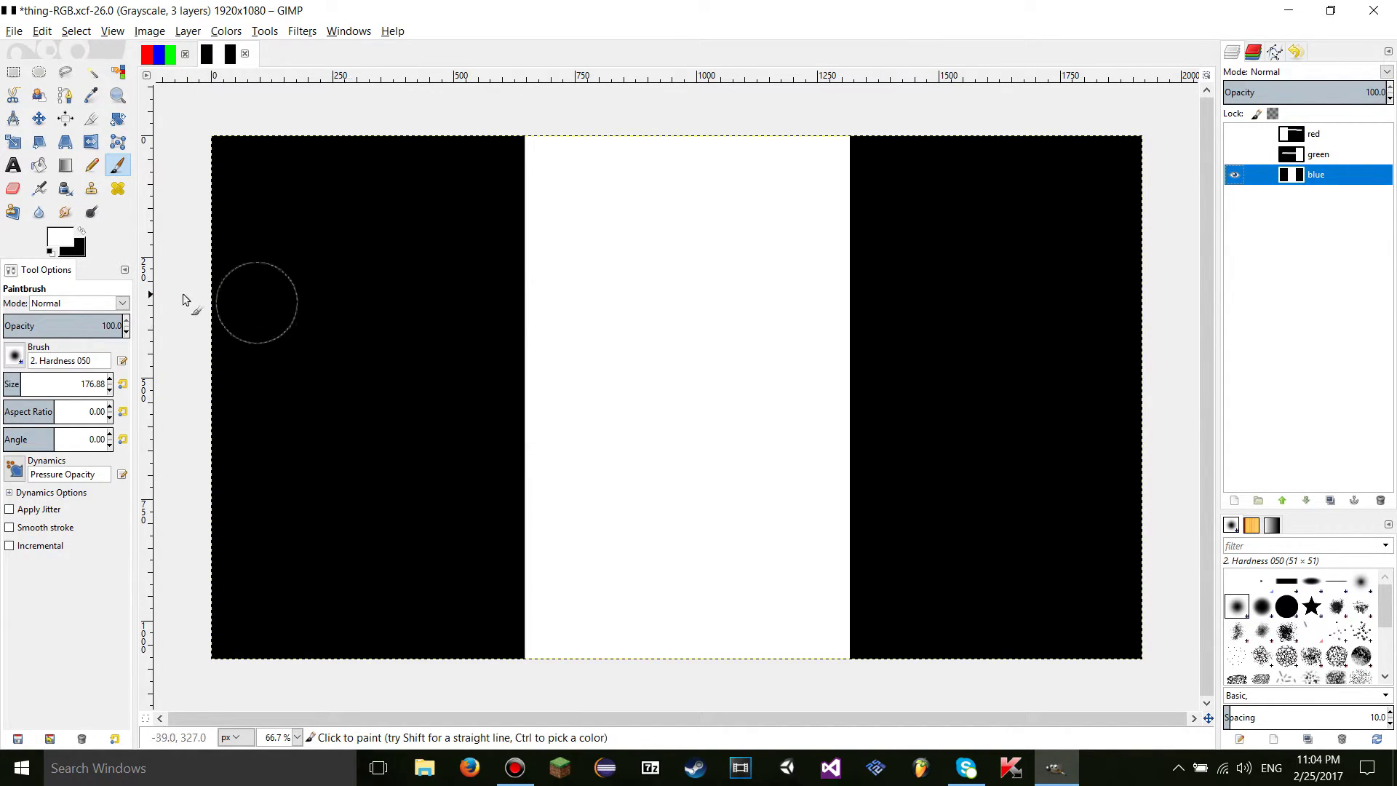
pyautogui.moveTo(183, 298); pyautogui.dragTo(837, 309)
pyautogui.moveTo(1171, 469); pyautogui.dragTo(729, 555)
pyautogui.click(1233, 154)
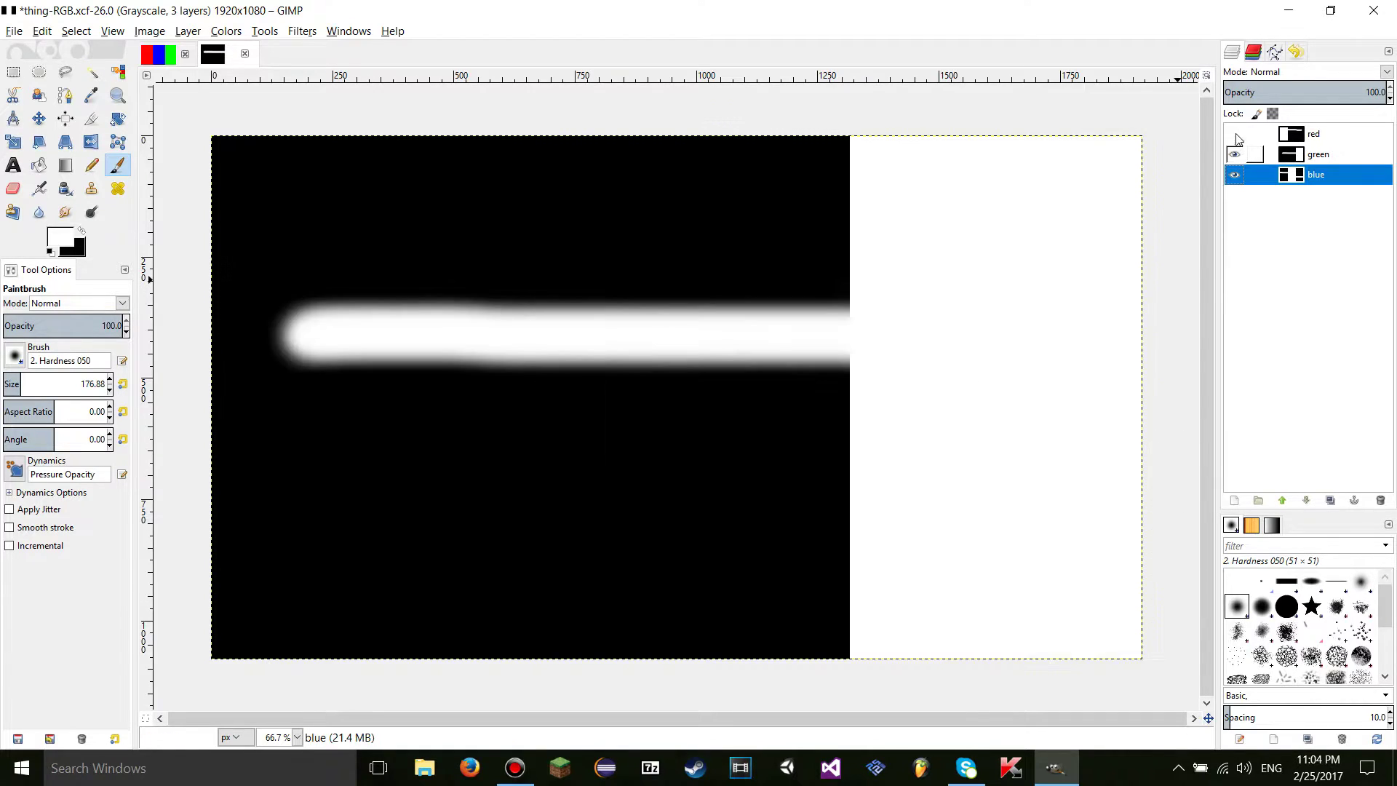
pyautogui.click(1234, 134)
pyautogui.click(1252, 134)
pyautogui.click(226, 30)
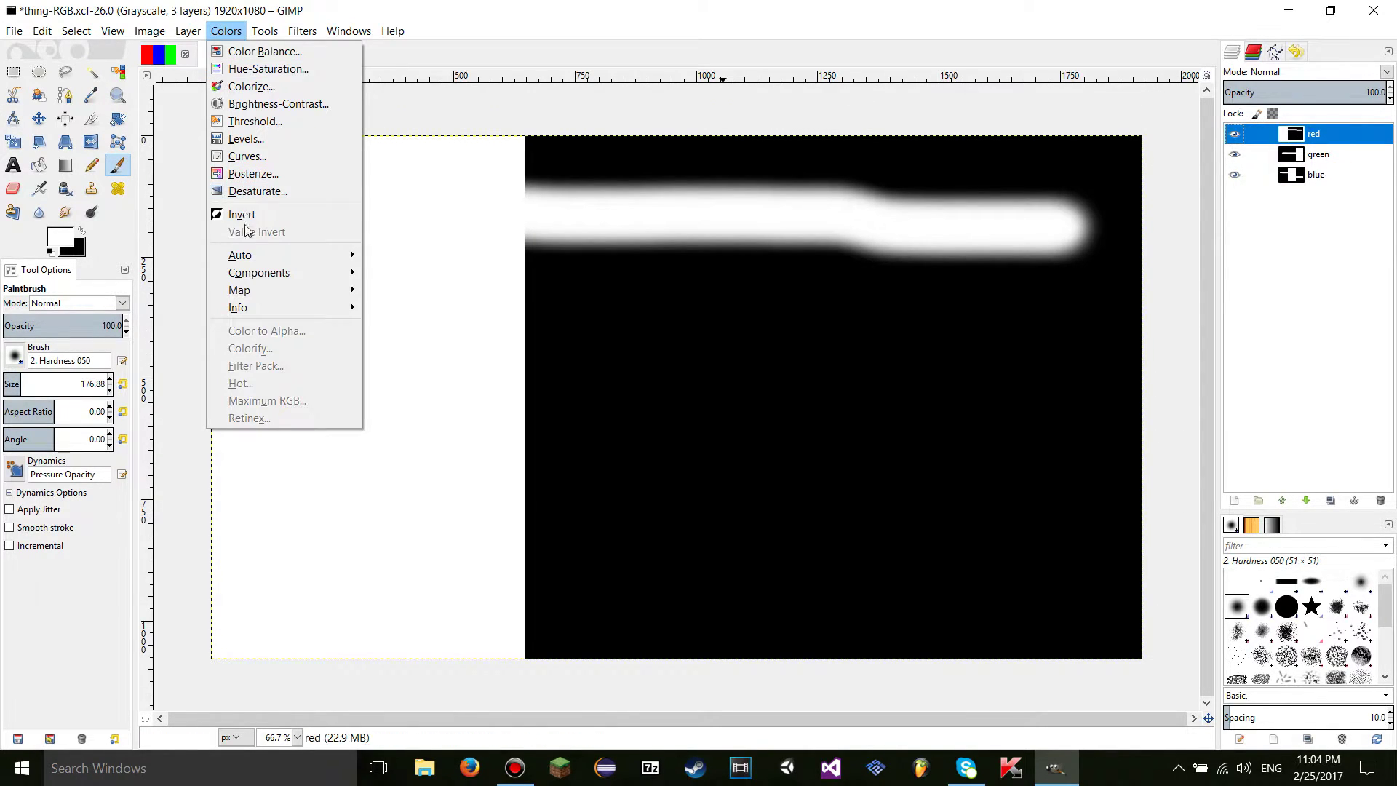
pyautogui.moveTo(342, 273)
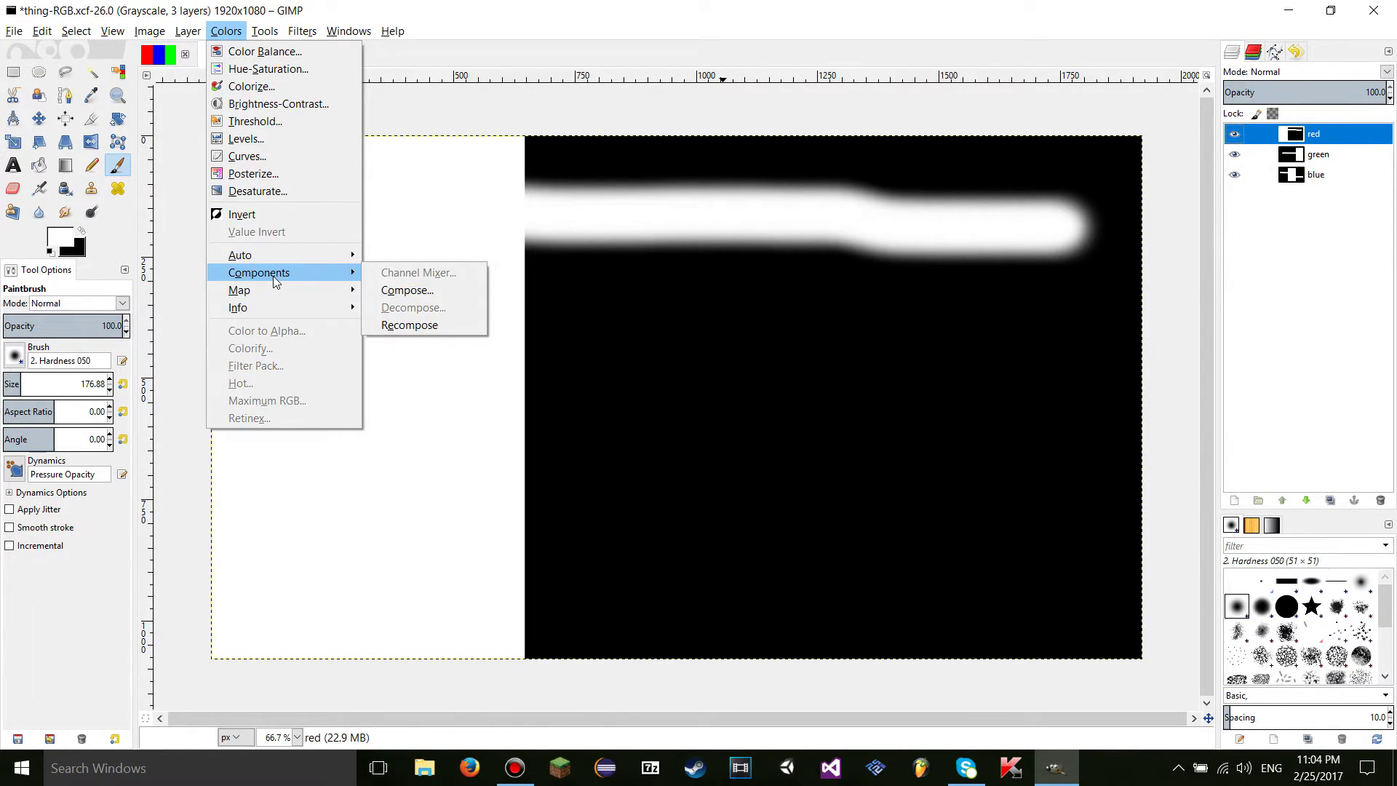
pyautogui.click(435, 294)
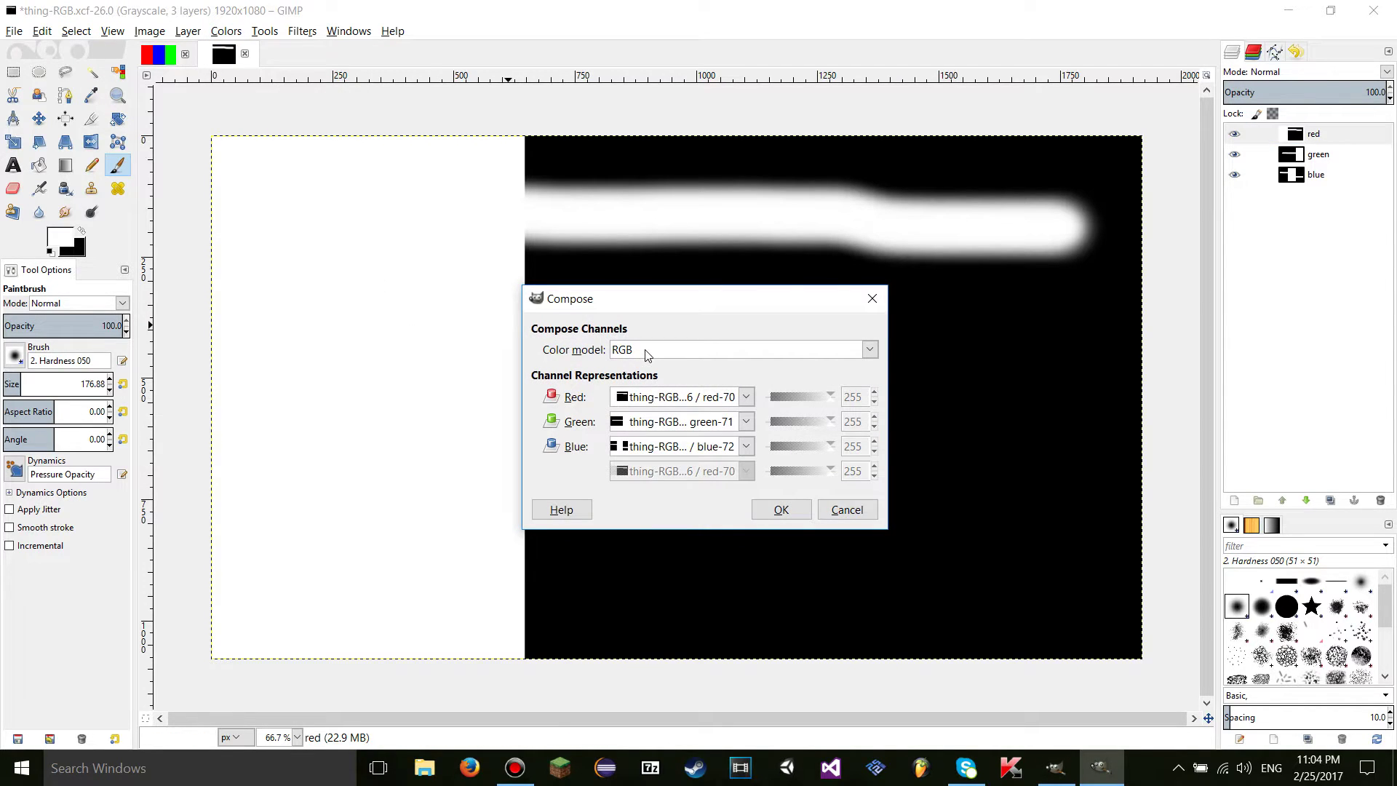
pyautogui.moveTo(573, 311); pyautogui.dragTo(491, 253)
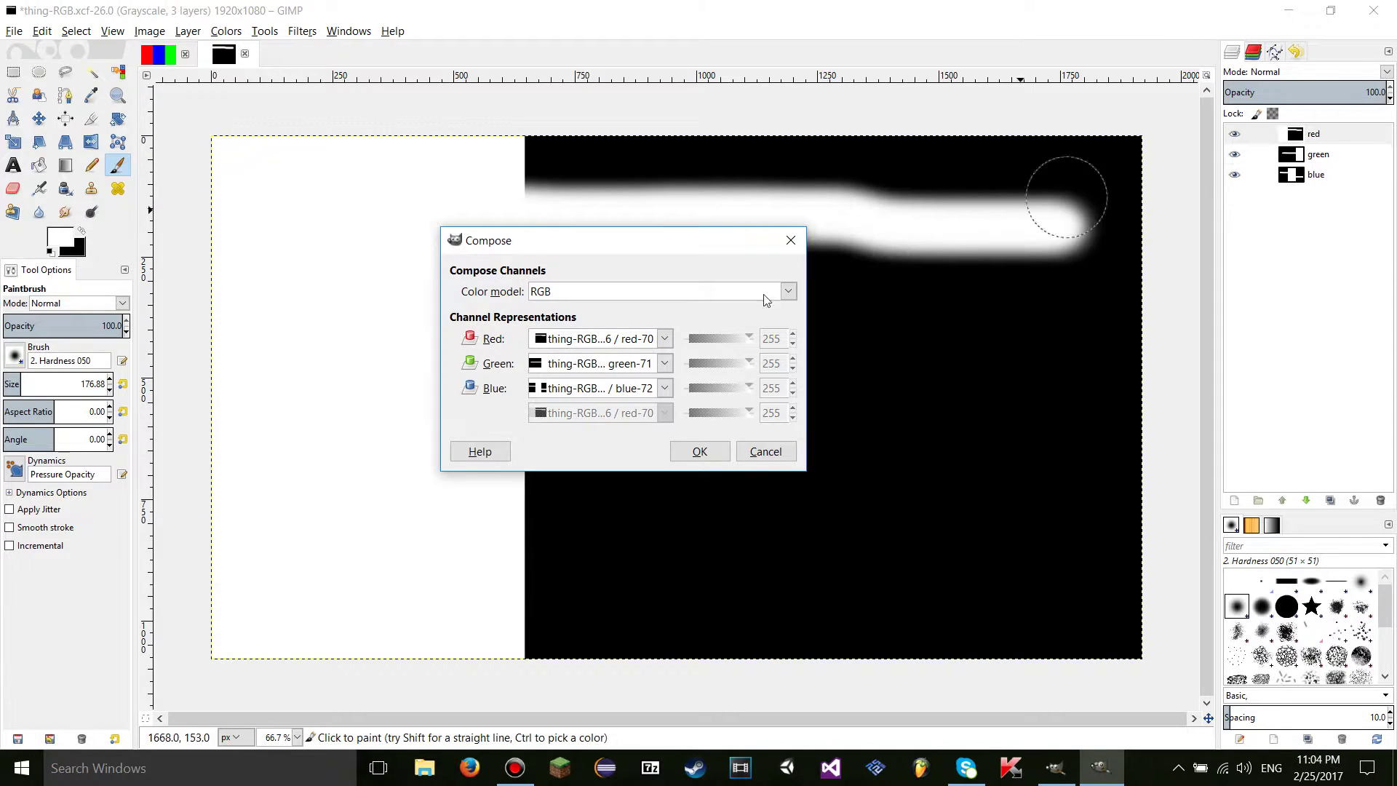
pyautogui.click(591, 294)
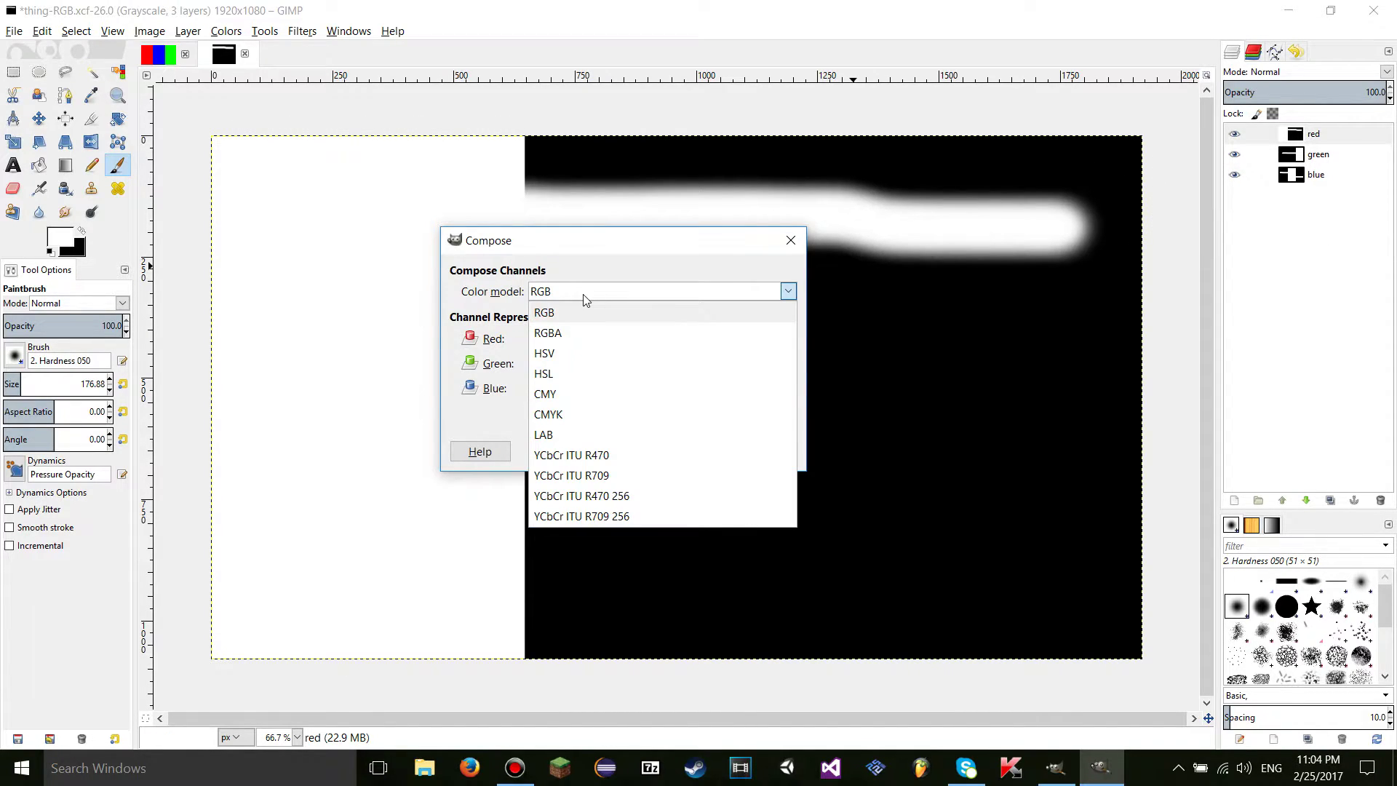
pyautogui.click(610, 321)
pyautogui.click(641, 296)
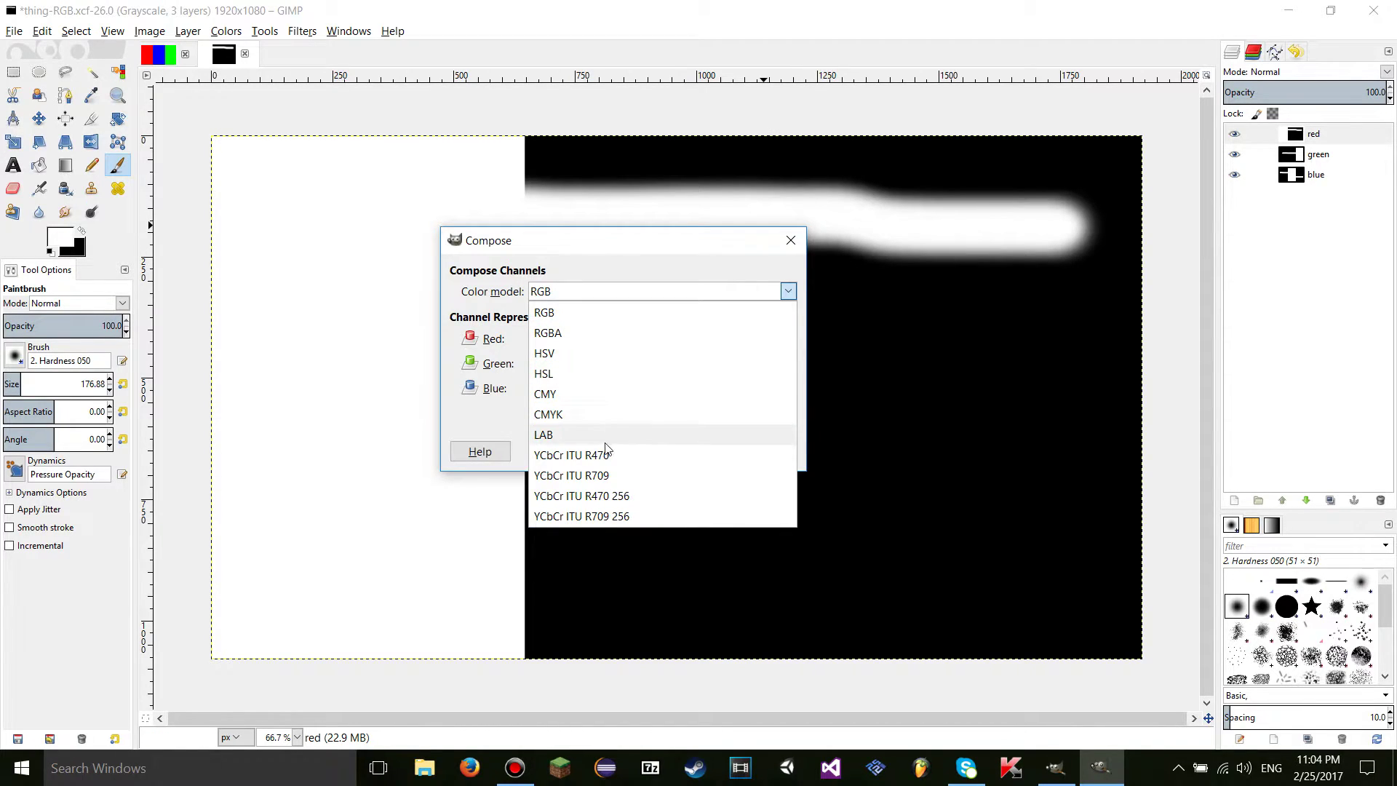
pyautogui.click(611, 304)
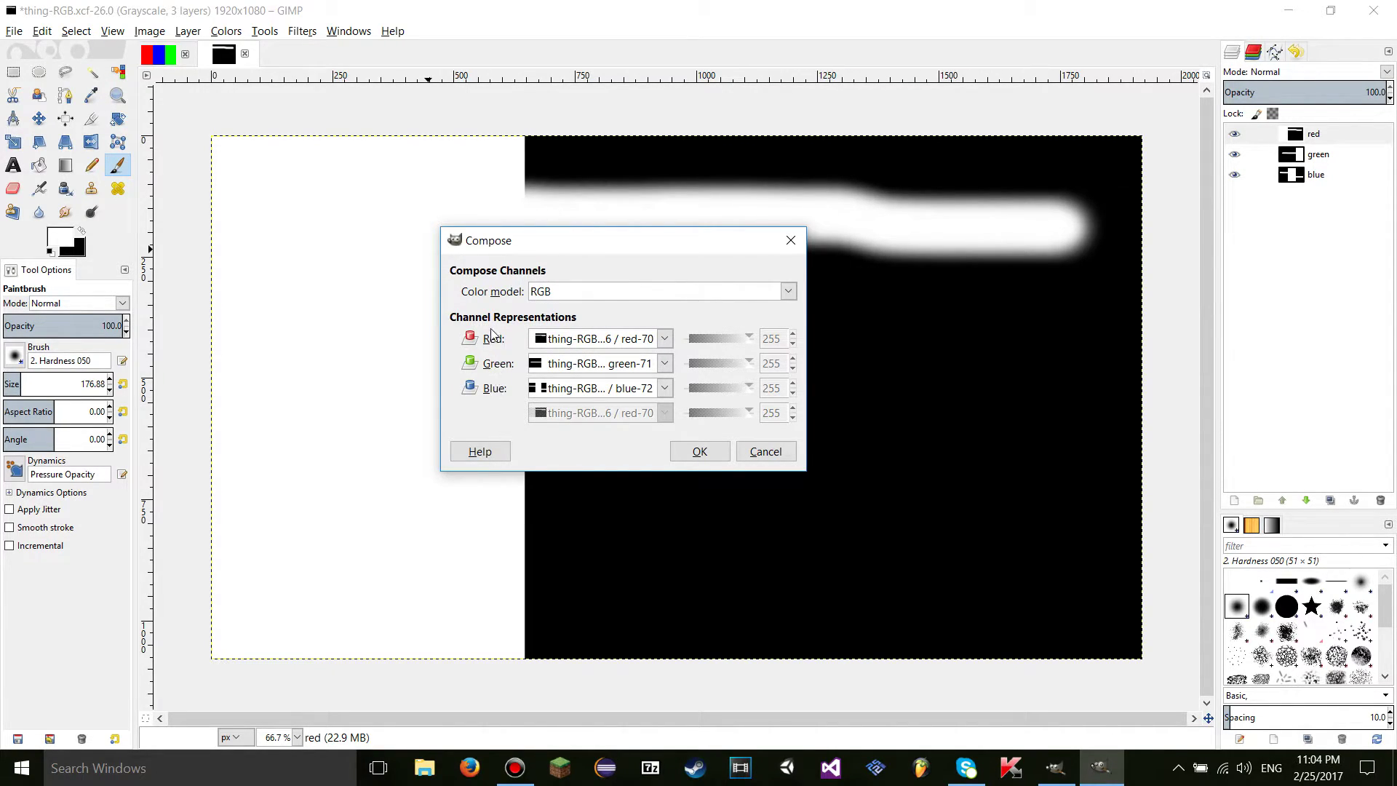
pyautogui.click(615, 341)
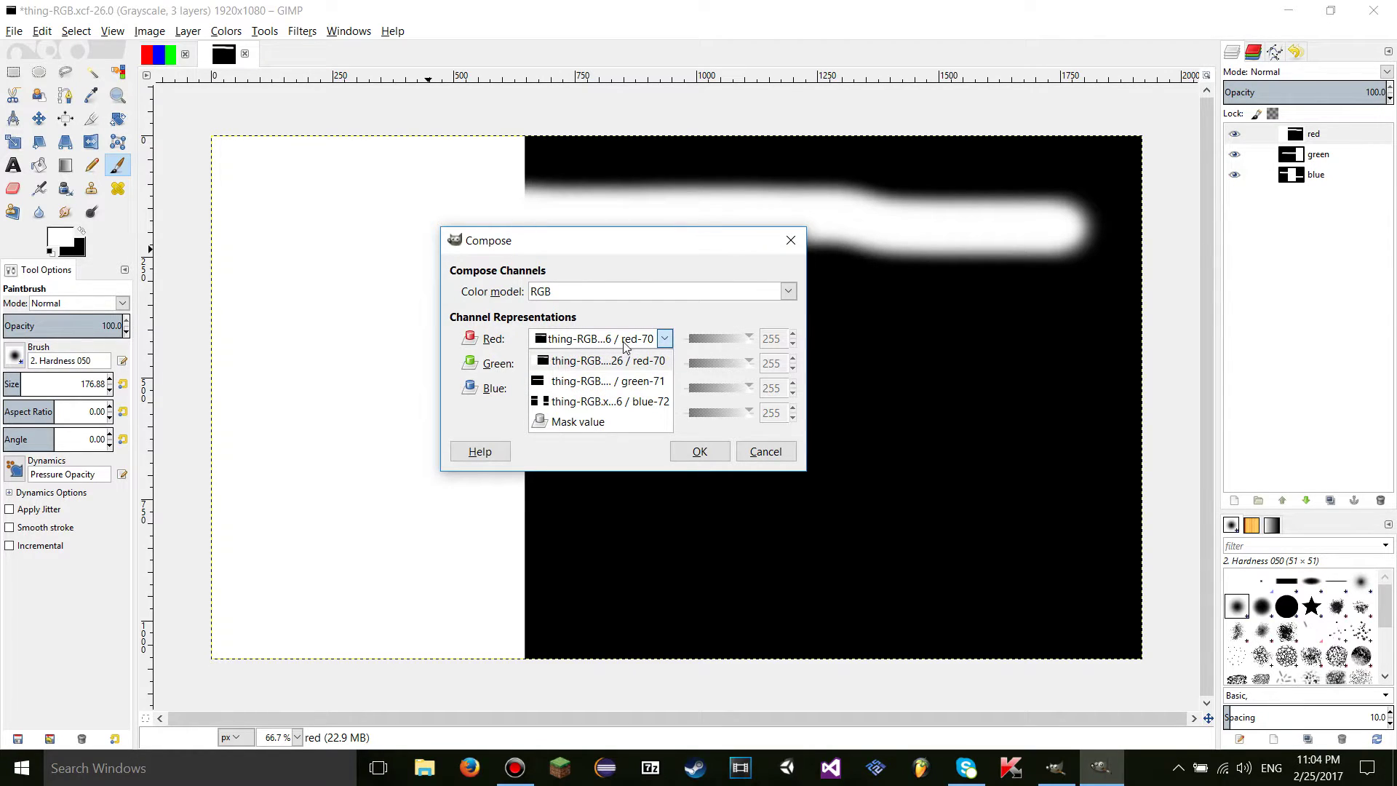
pyautogui.click(640, 364)
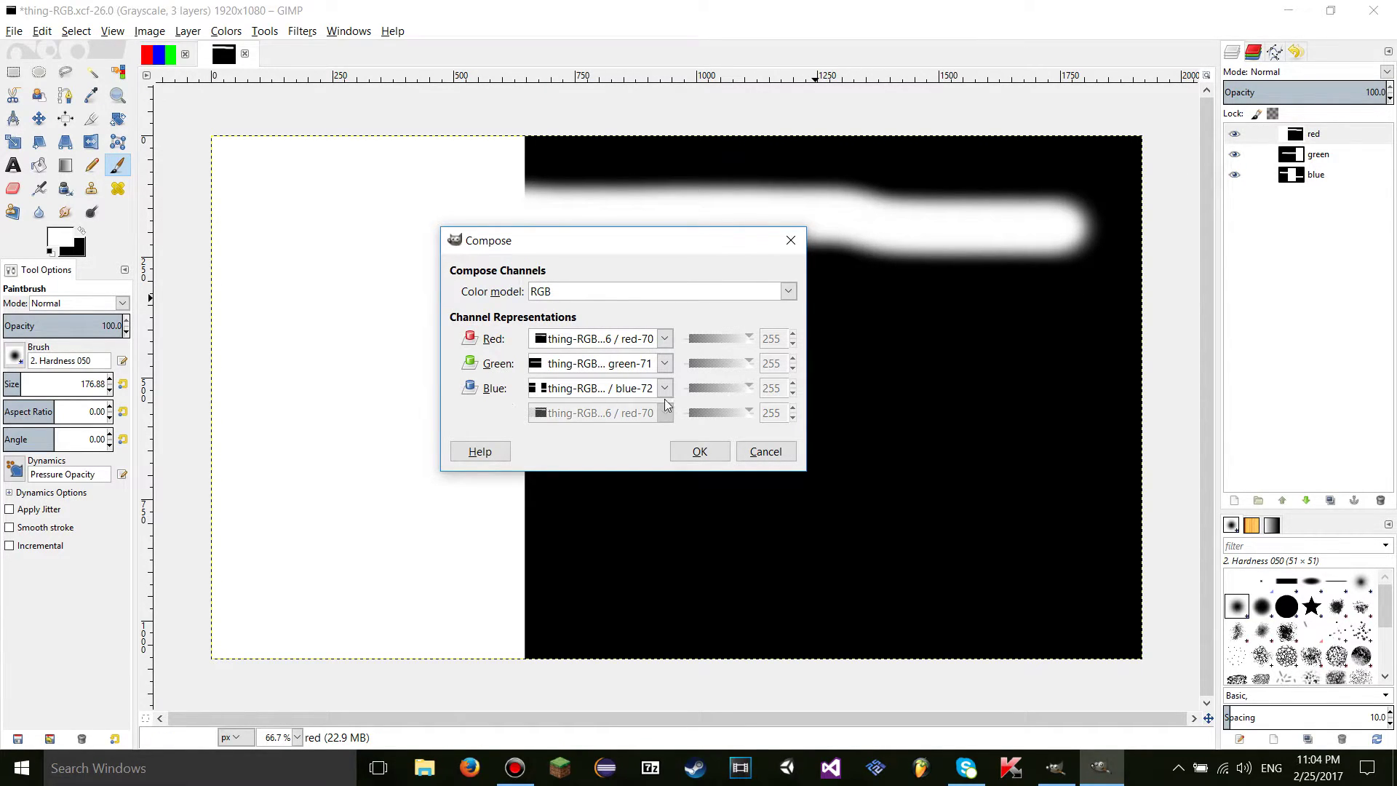
pyautogui.click(696, 452)
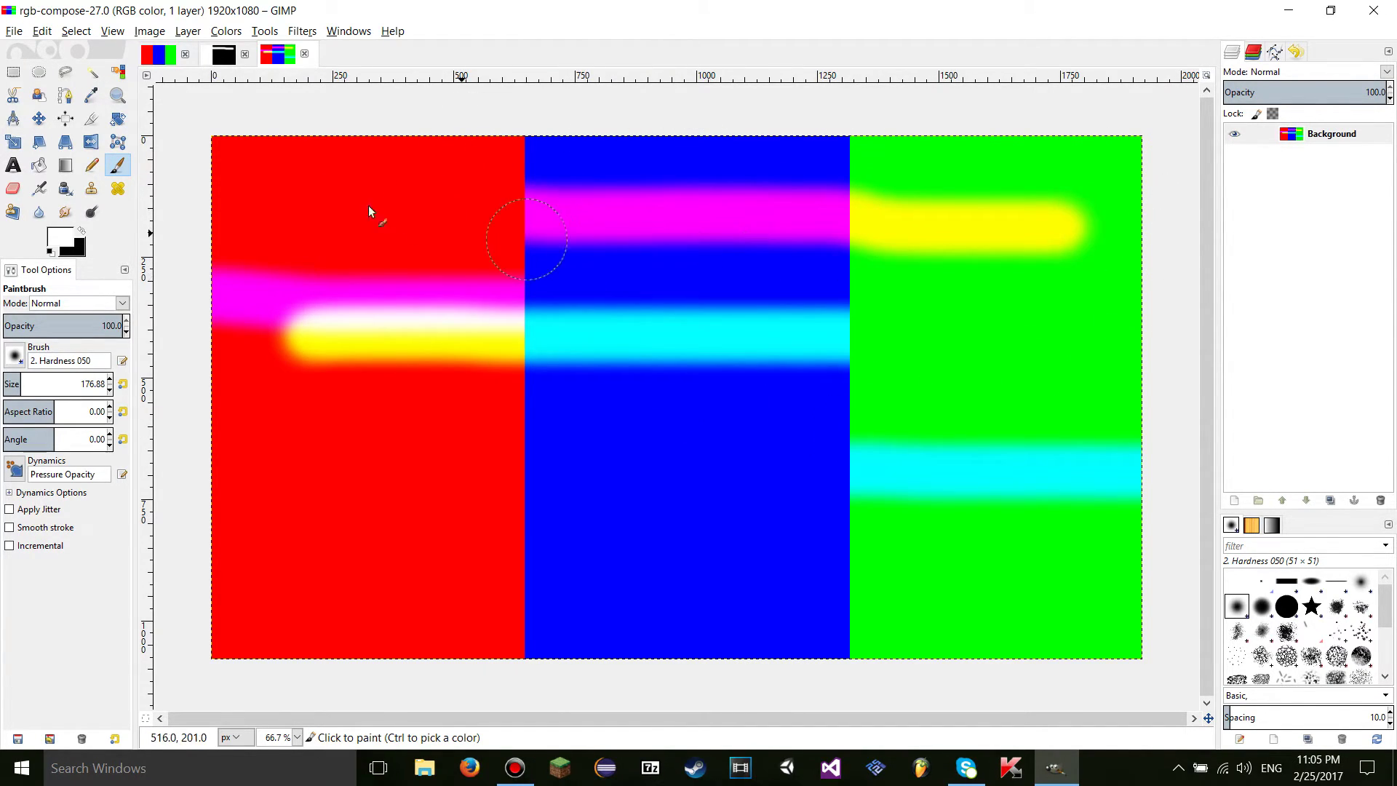
# Step: Compare rgb-compose with thing-RGB, close rgb-compose, and reopen Colors > Components > Compose
pyautogui.click(224, 54)
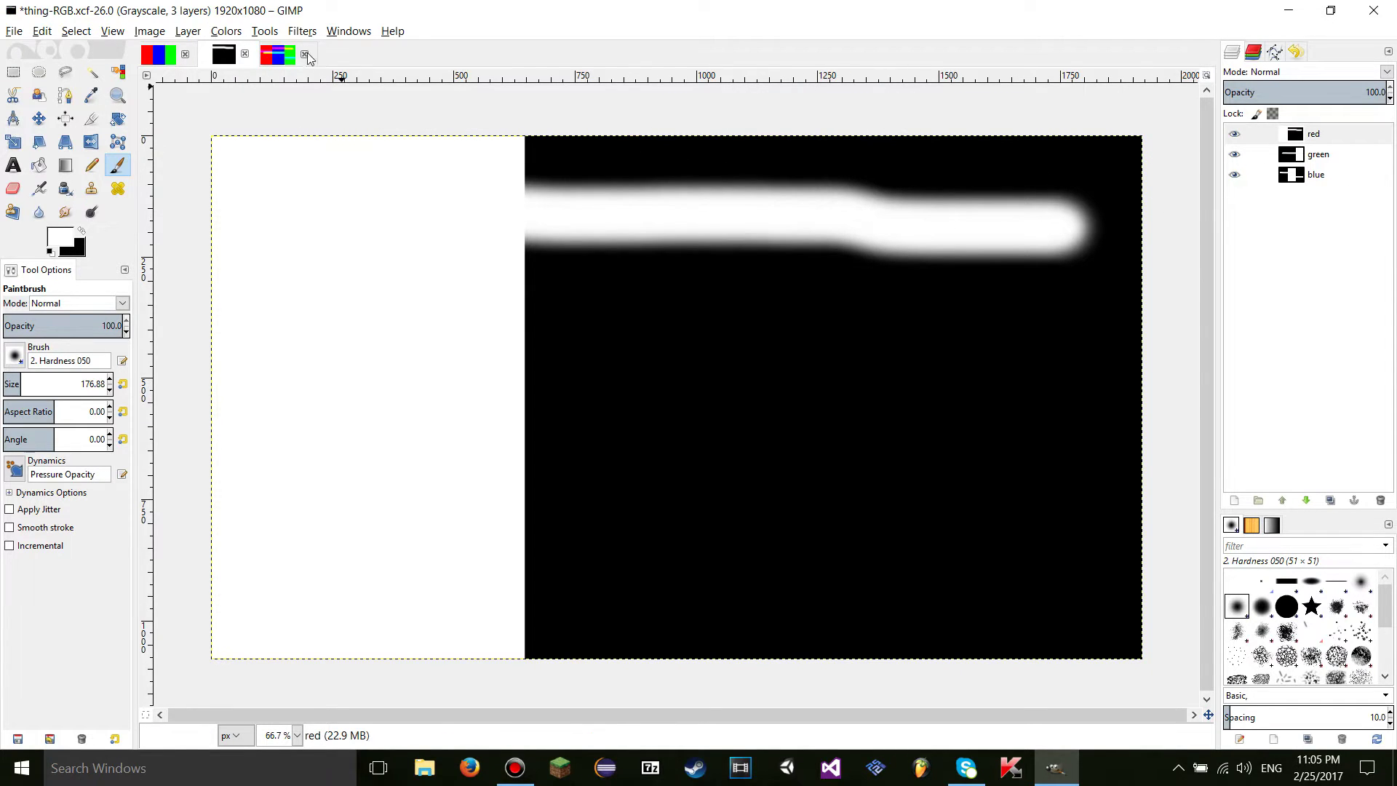
pyautogui.click(293, 53)
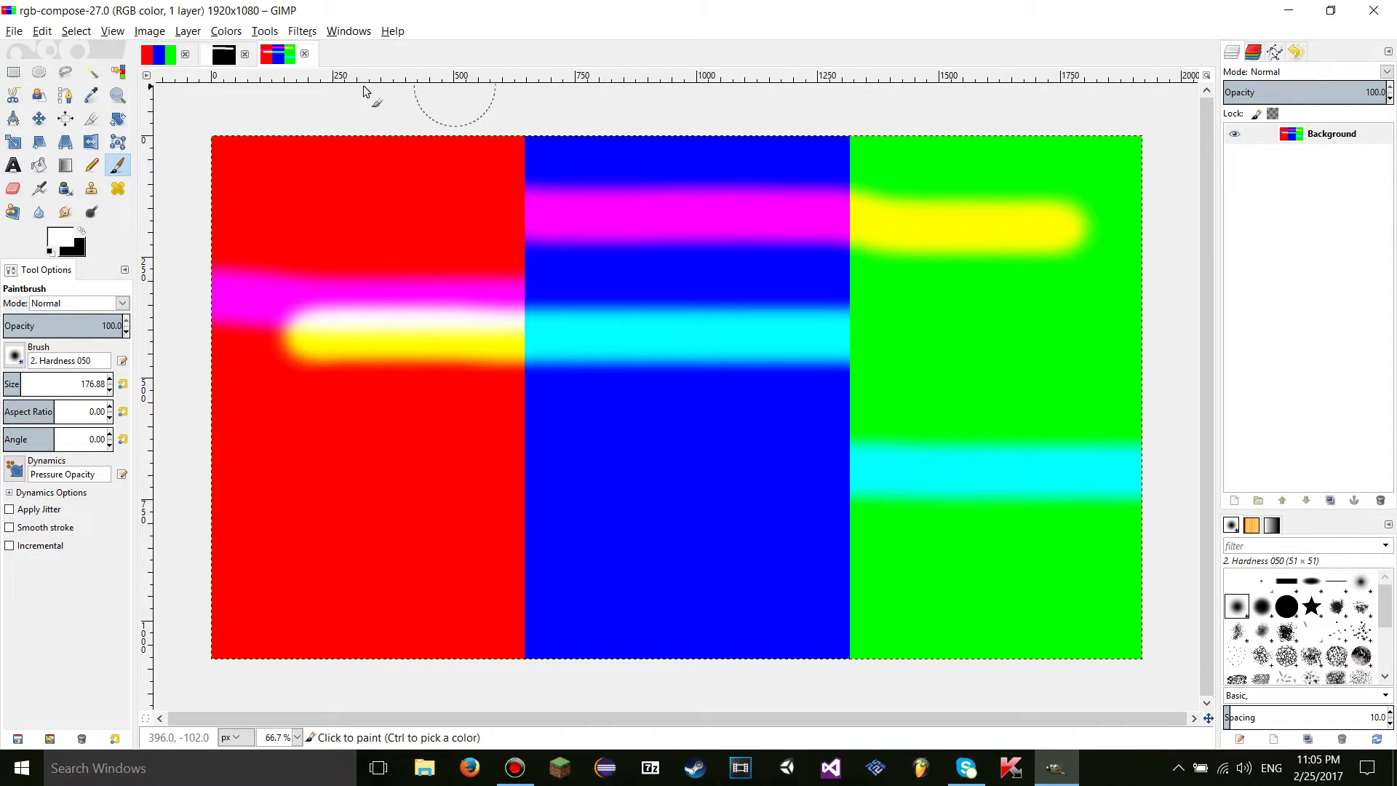
pyautogui.click(304, 53)
pyautogui.click(225, 30)
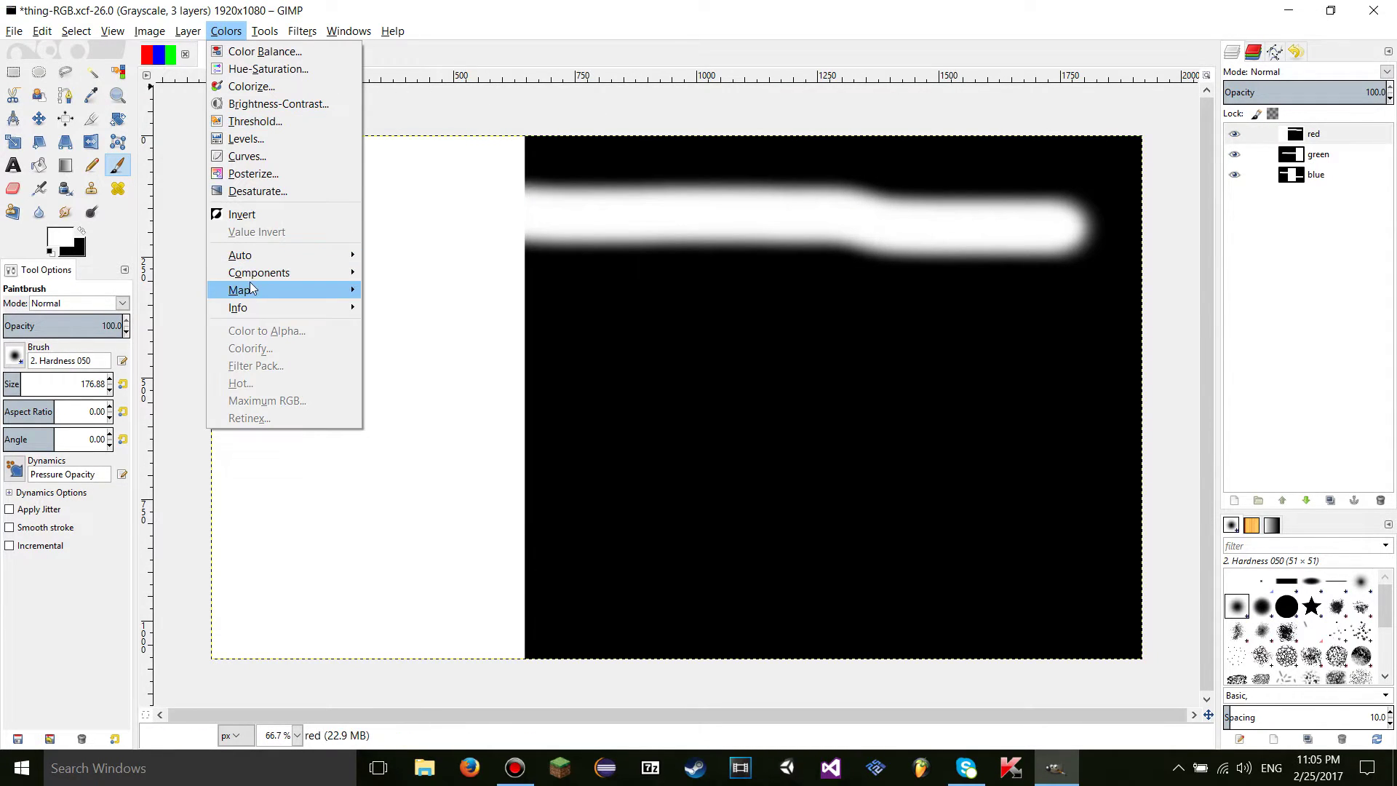
pyautogui.moveTo(255, 275)
pyautogui.click(409, 325)
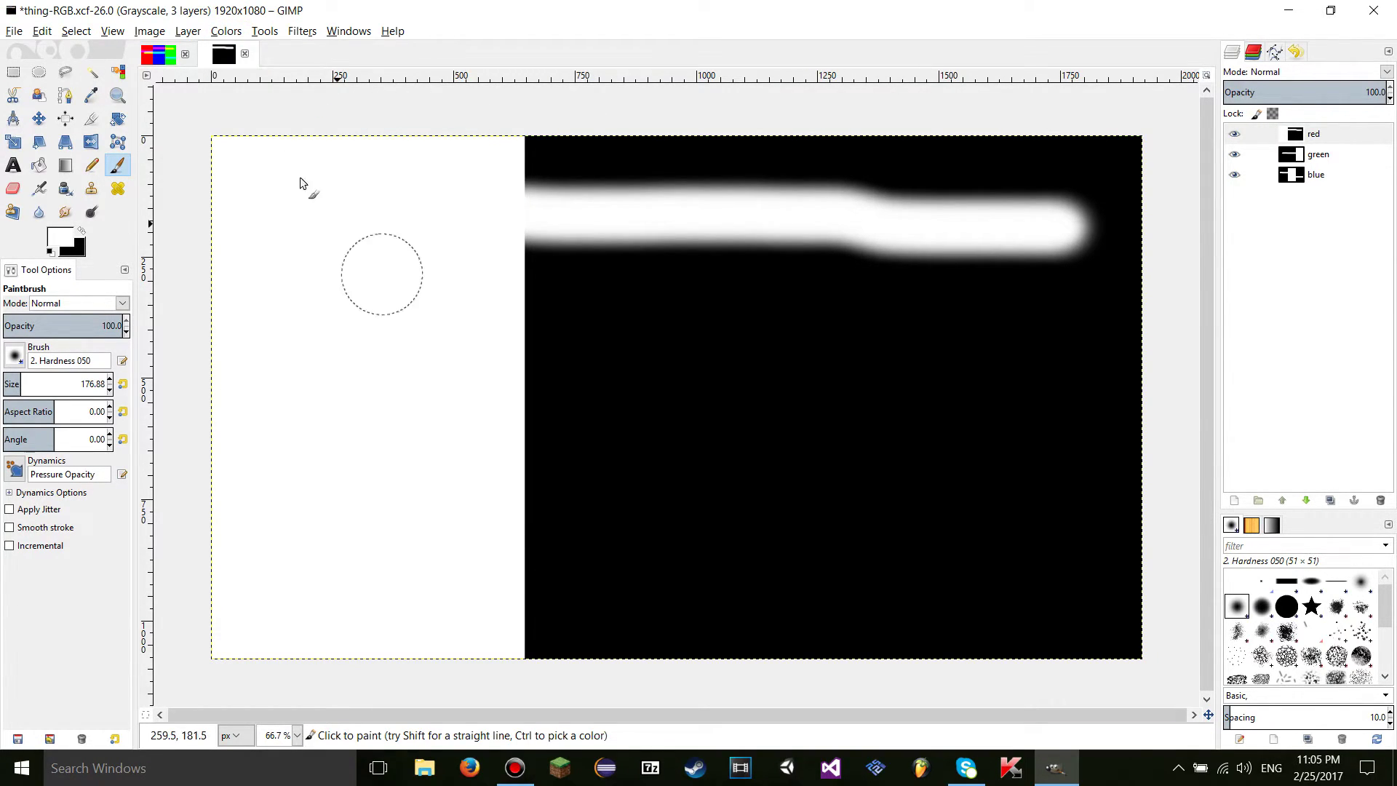
pyautogui.click(224, 32)
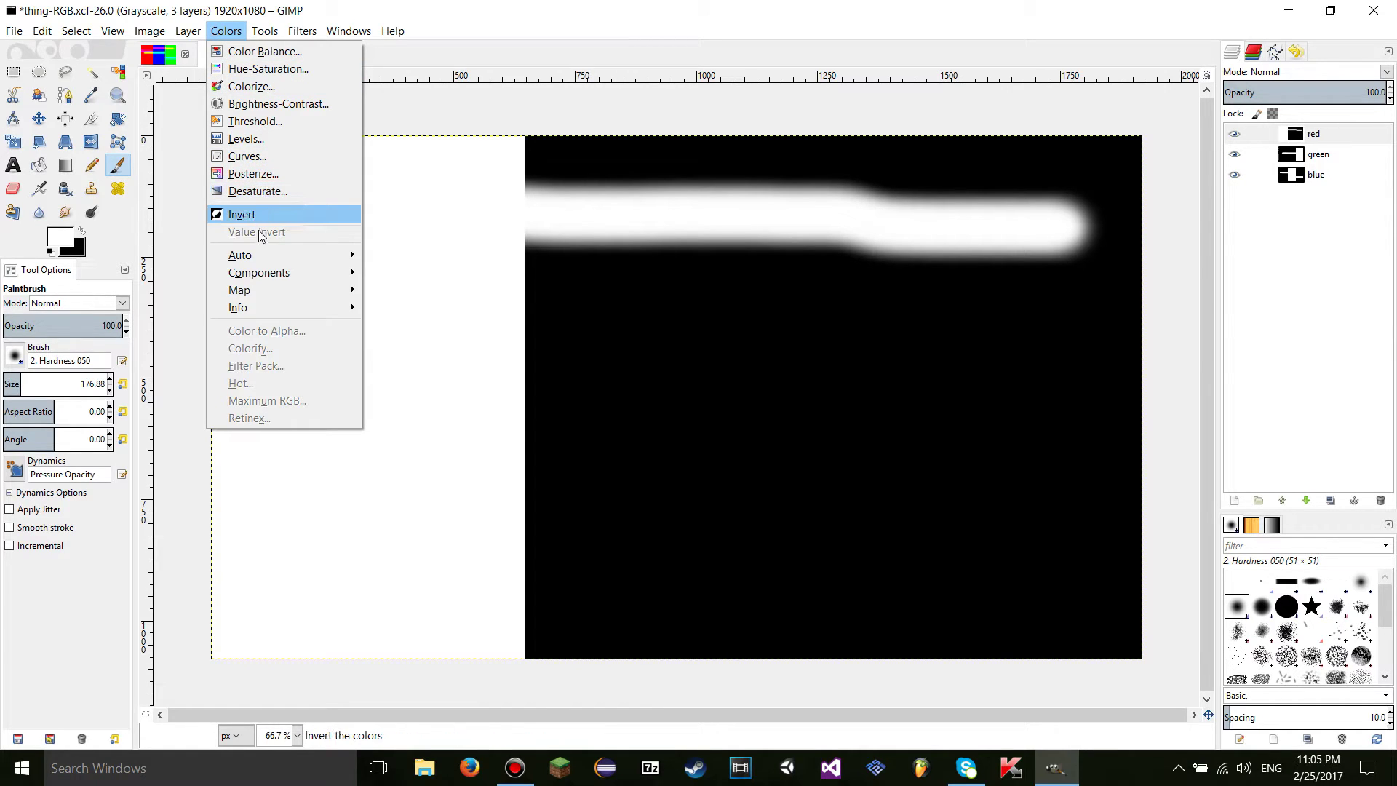
# Step: Open the Compose settings and inspect the red, green and blue source lists
pyautogui.moveTo(251, 273)
pyautogui.click(411, 295)
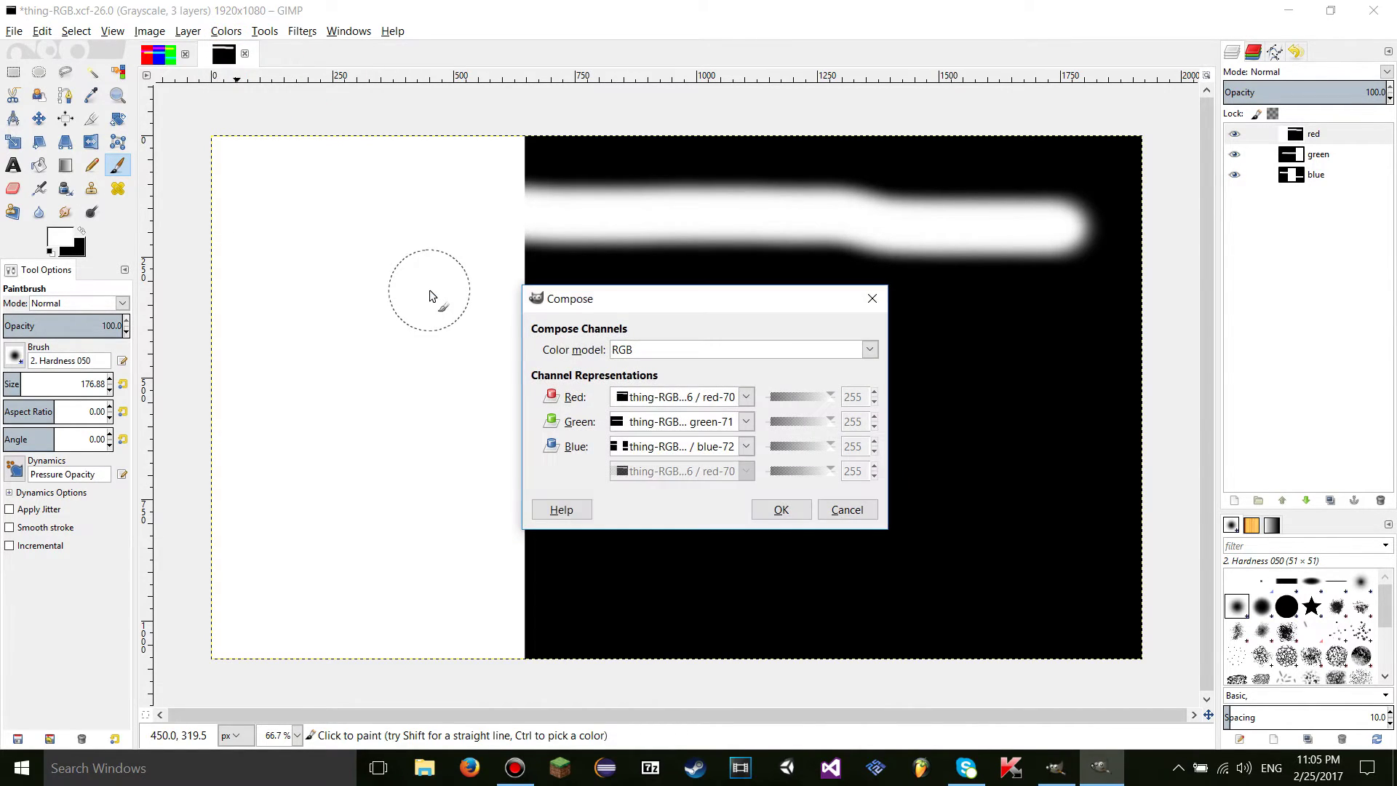
pyautogui.click(684, 402)
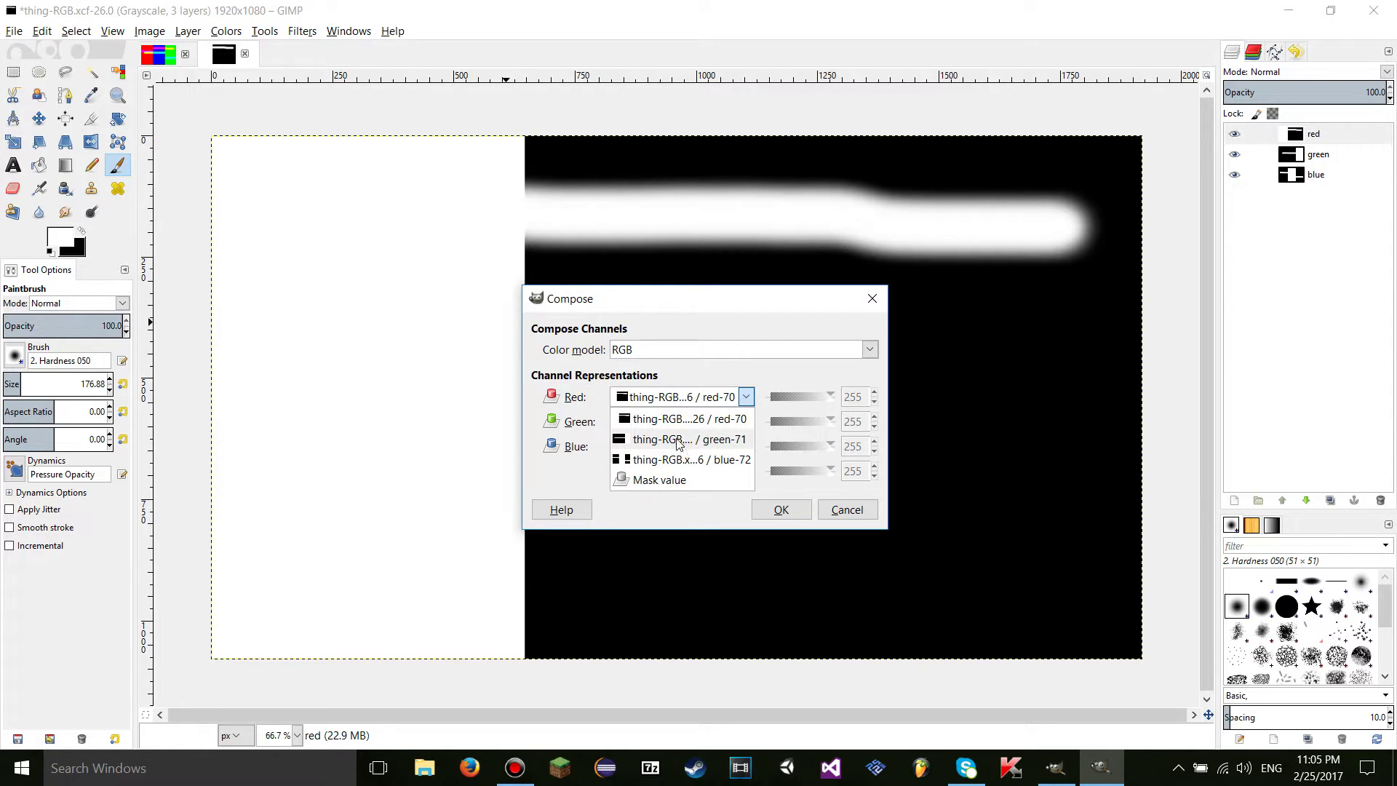
pyautogui.press('Escape')
pyautogui.click(635, 447)
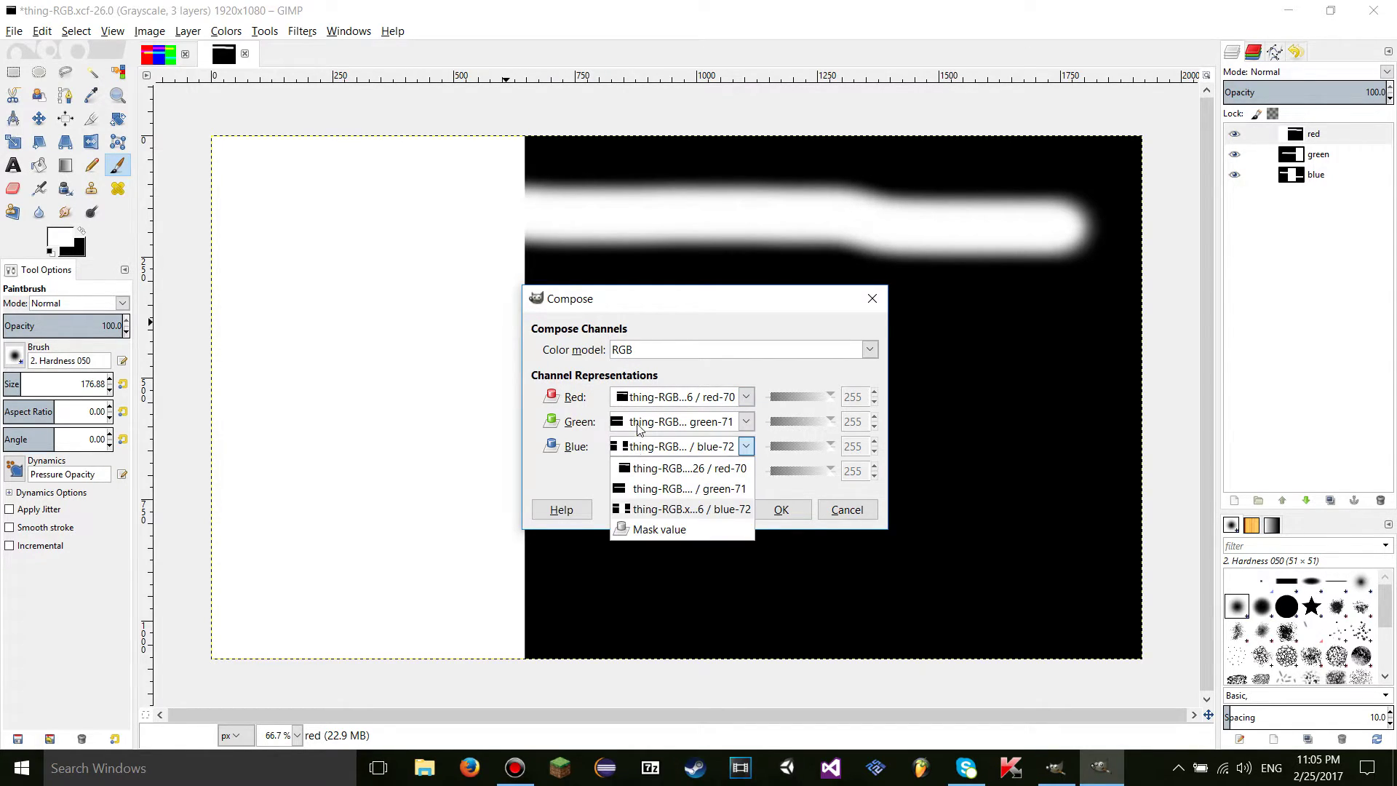
pyautogui.click(640, 430)
pyautogui.click(640, 431)
pyautogui.click(641, 411)
pyautogui.click(639, 404)
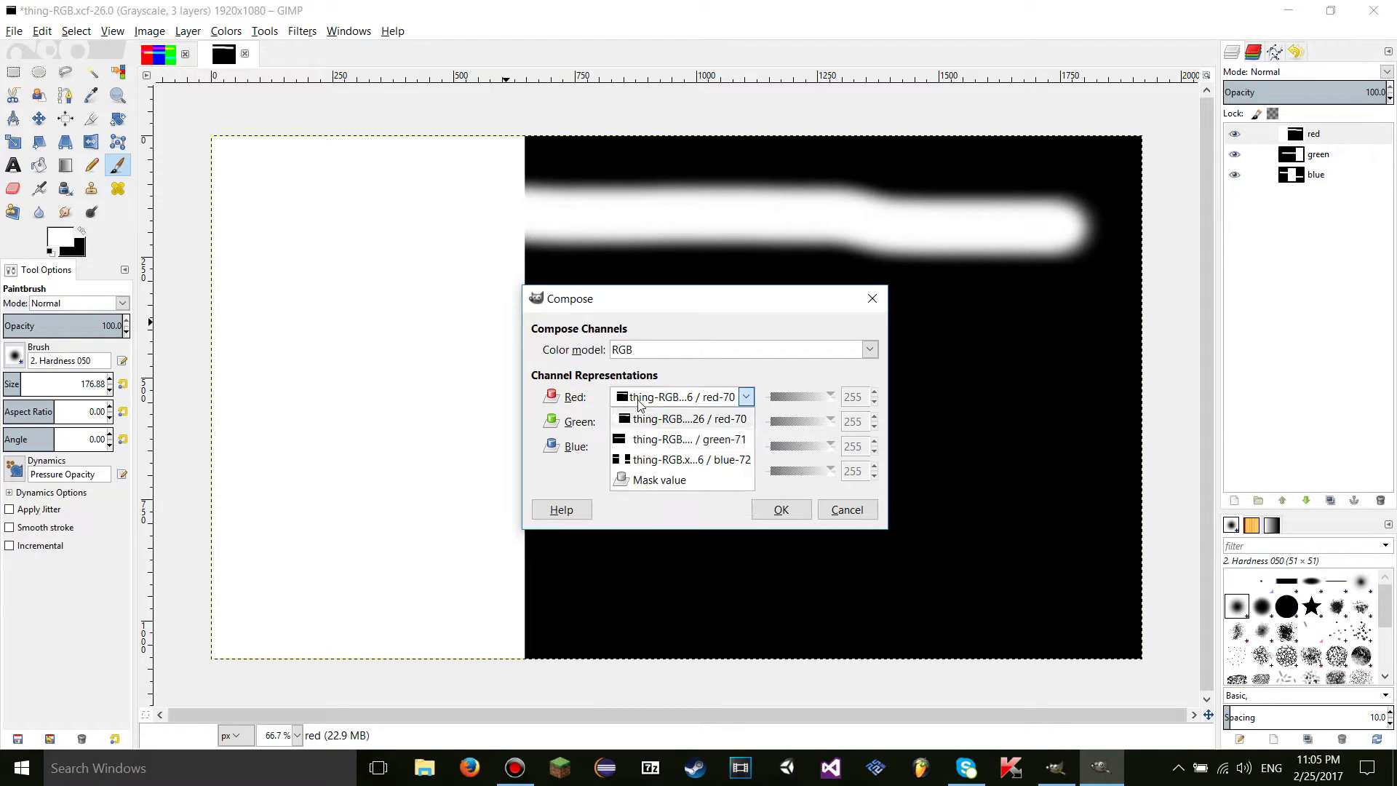
# Step: Compose with Red set to Mask value 0, then close the result
pyautogui.click(684, 480)
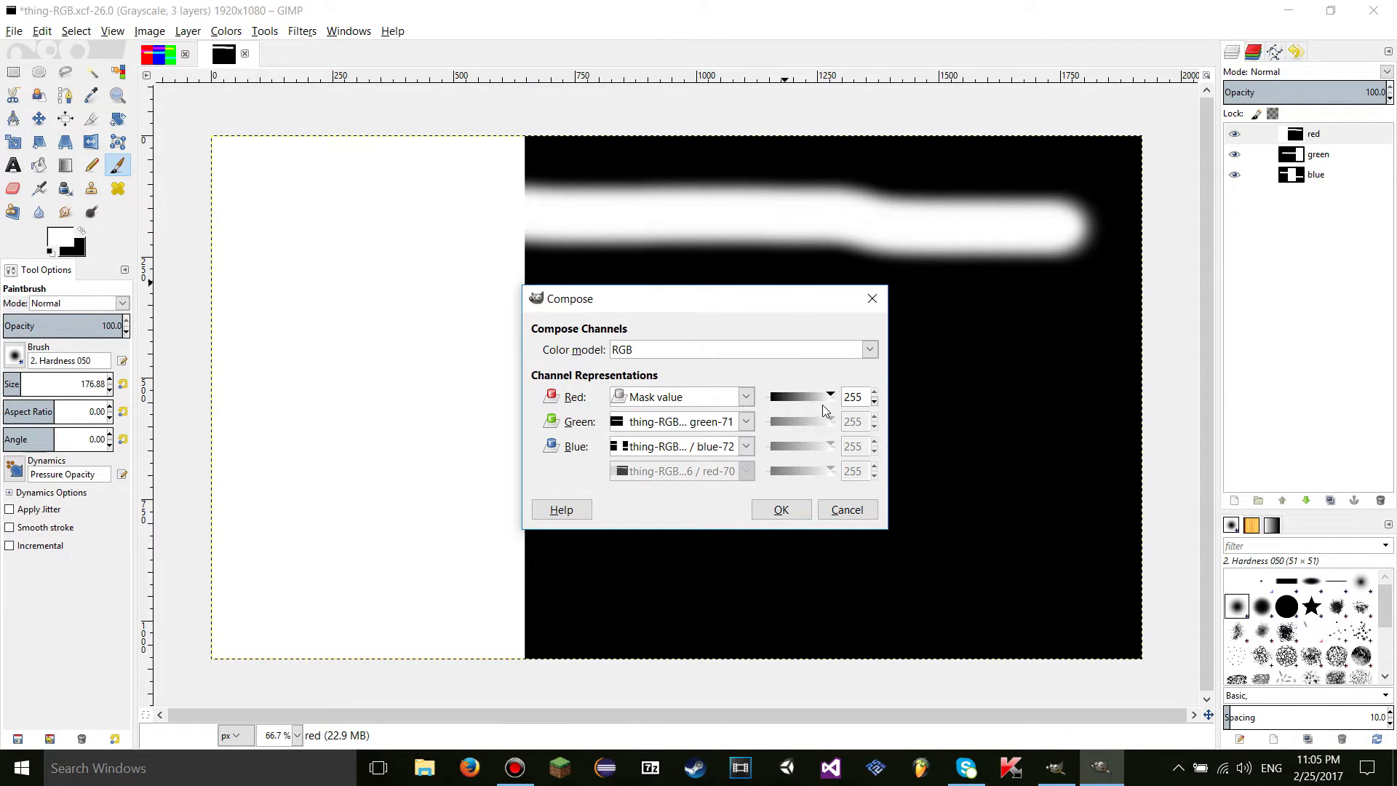
pyautogui.moveTo(831, 399); pyautogui.dragTo(771, 401)
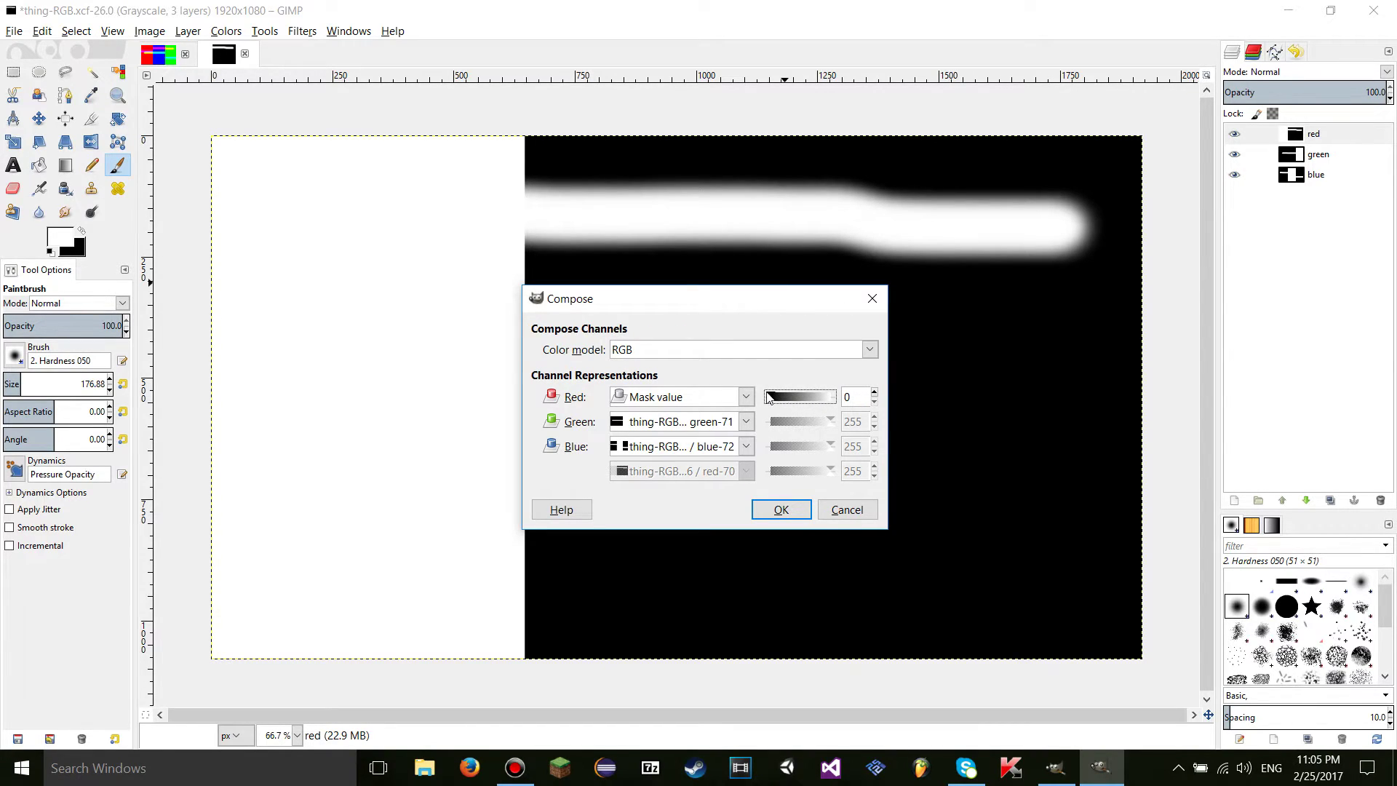
pyautogui.click(781, 510)
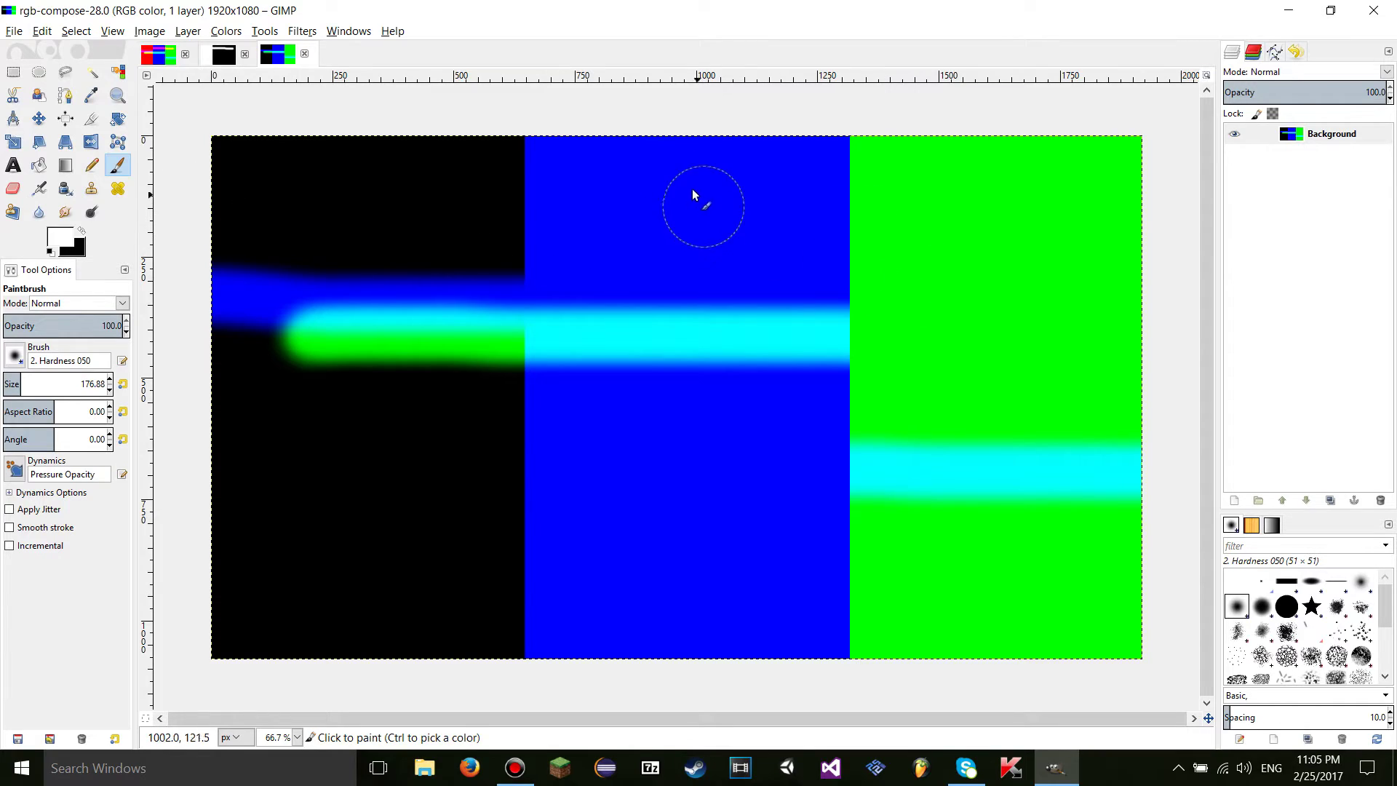
pyautogui.click(304, 53)
# Step: Open and cancel Compose again, then close thing-RGB with Discard Changes
pyautogui.click(240, 34)
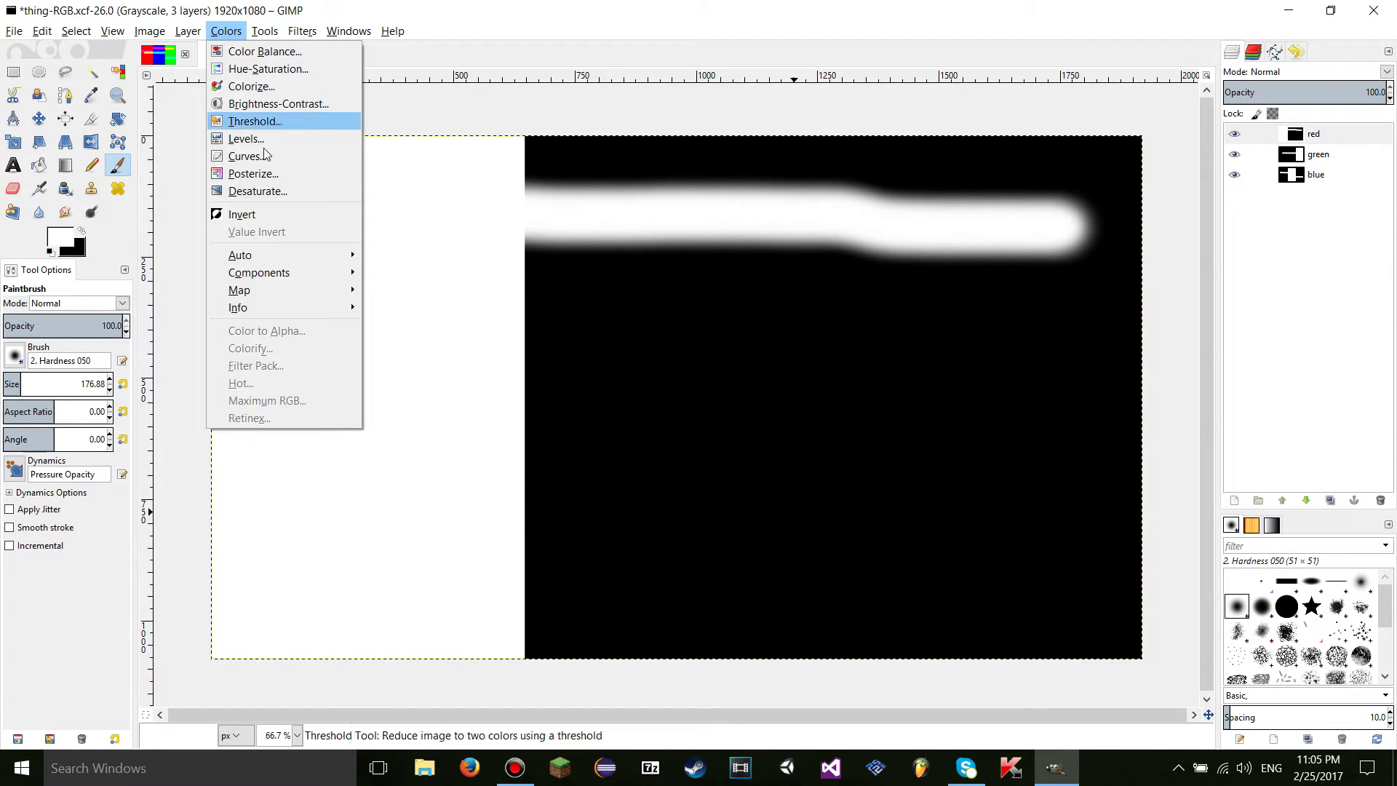
pyautogui.moveTo(275, 275)
pyautogui.click(414, 291)
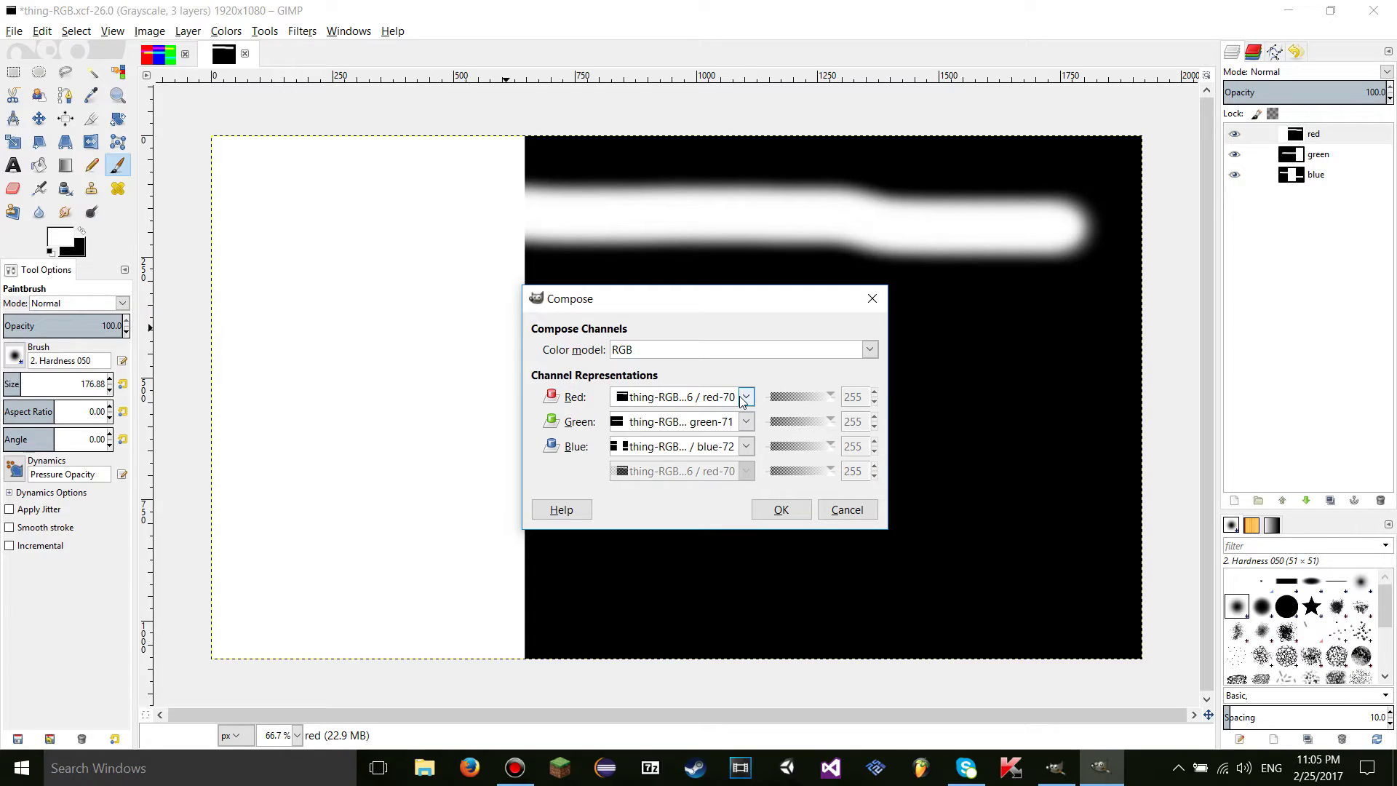
pyautogui.click(743, 397)
pyautogui.click(743, 398)
pyautogui.click(744, 398)
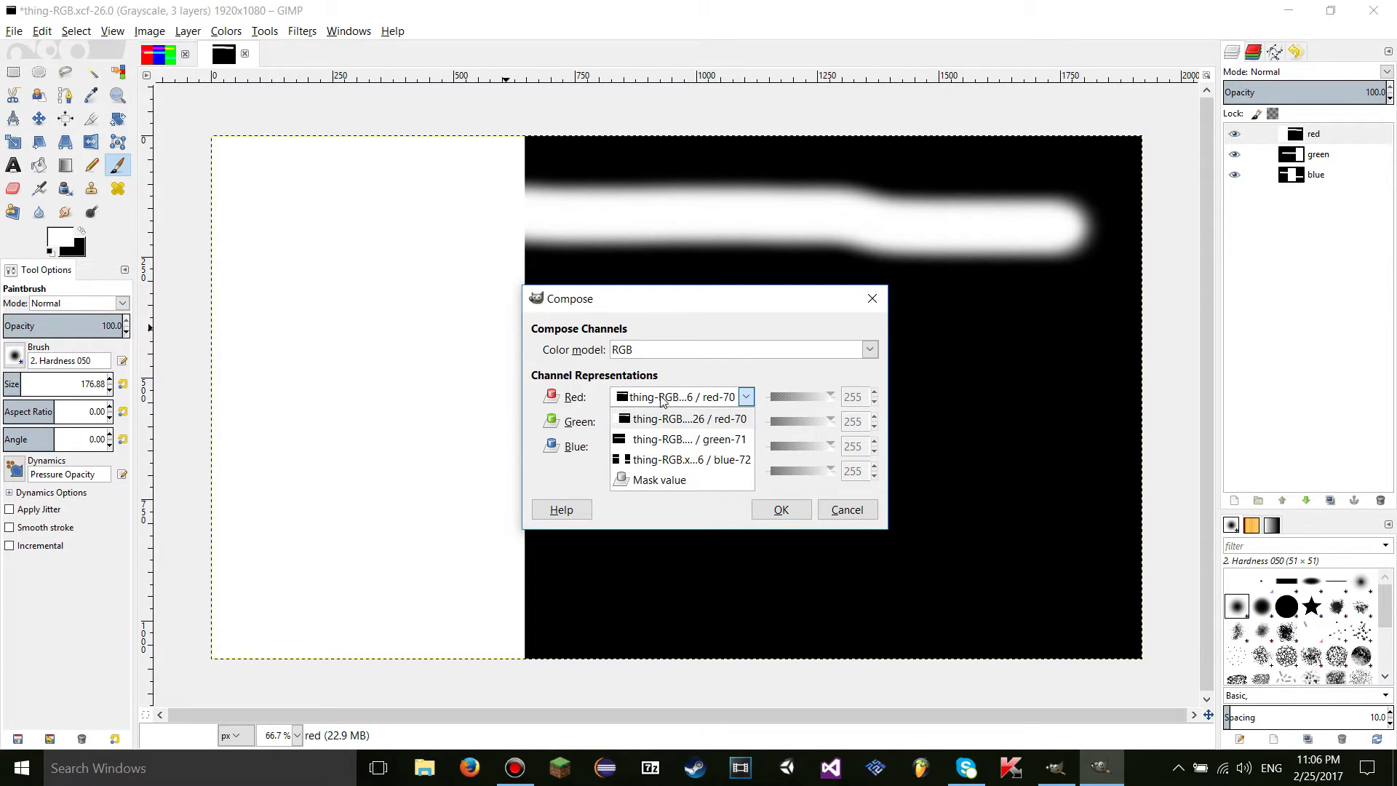
pyautogui.click(847, 509)
pyautogui.click(847, 509)
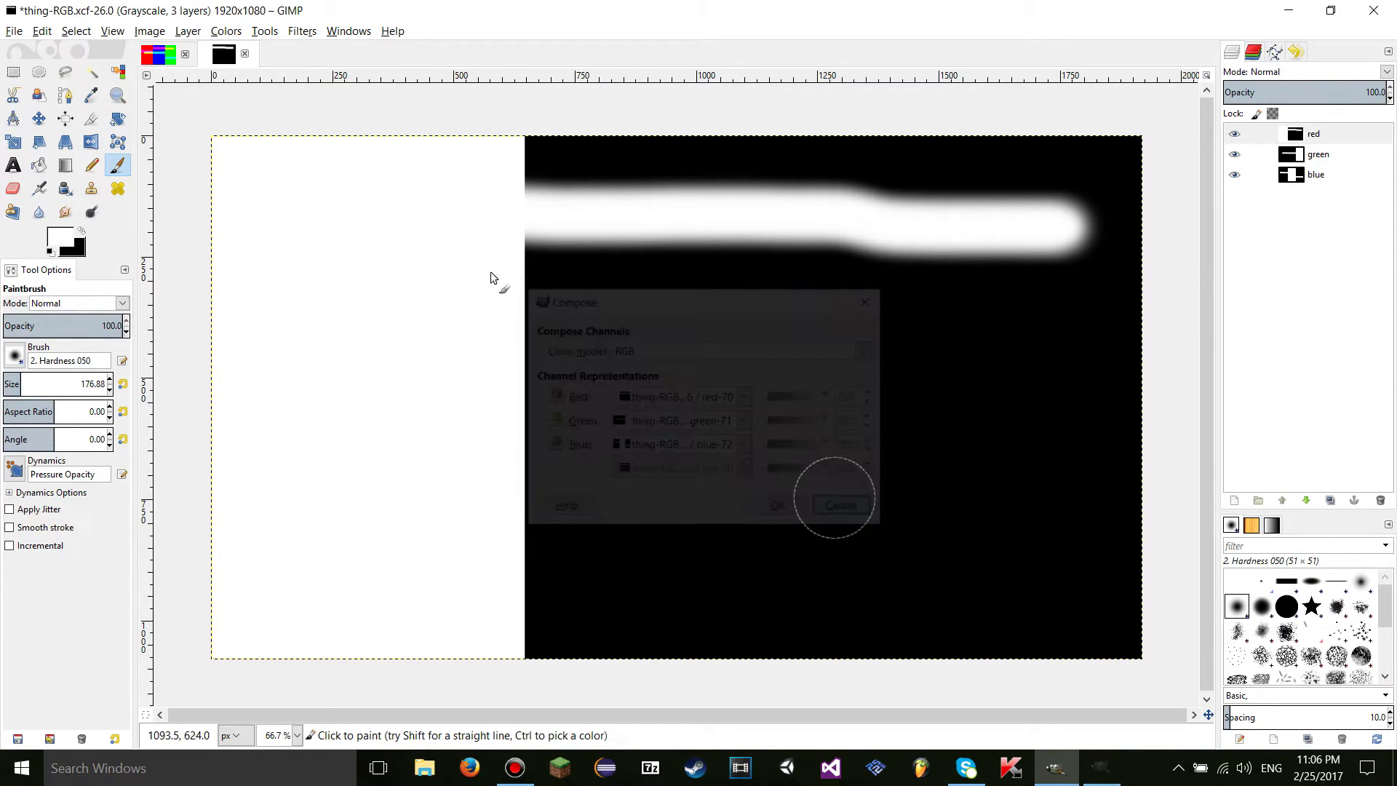
pyautogui.click(244, 53)
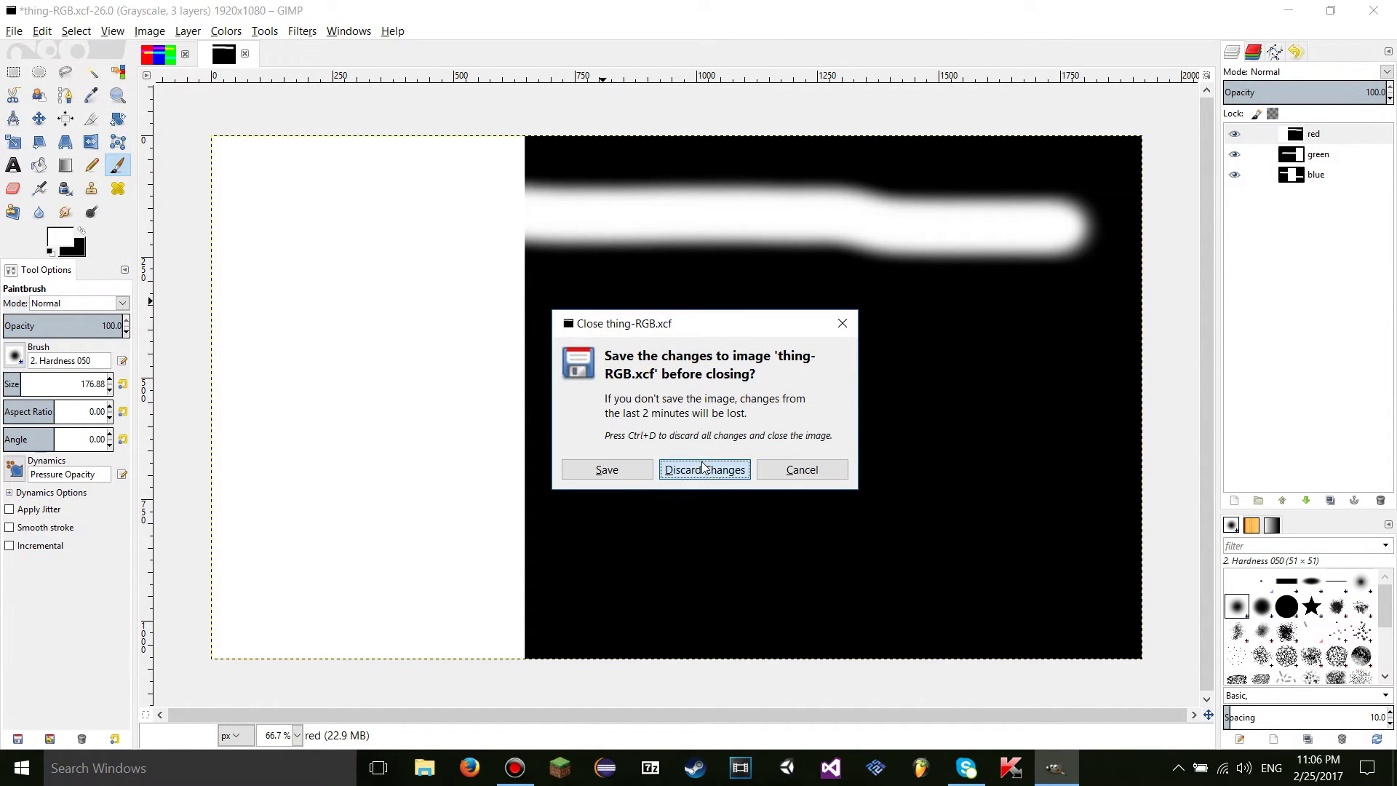
pyautogui.click(701, 469)
# Step: Undo the painted strokes and decompose the striped image into RGB layers again
pyautogui.hotkey('ctrl', 'z')
pyautogui.hotkey('ctrl', 'z')
pyautogui.hotkey('ctrl', 'z')
pyautogui.hotkey('ctrl', 'z')
pyautogui.hotkey('ctrl', 'z')
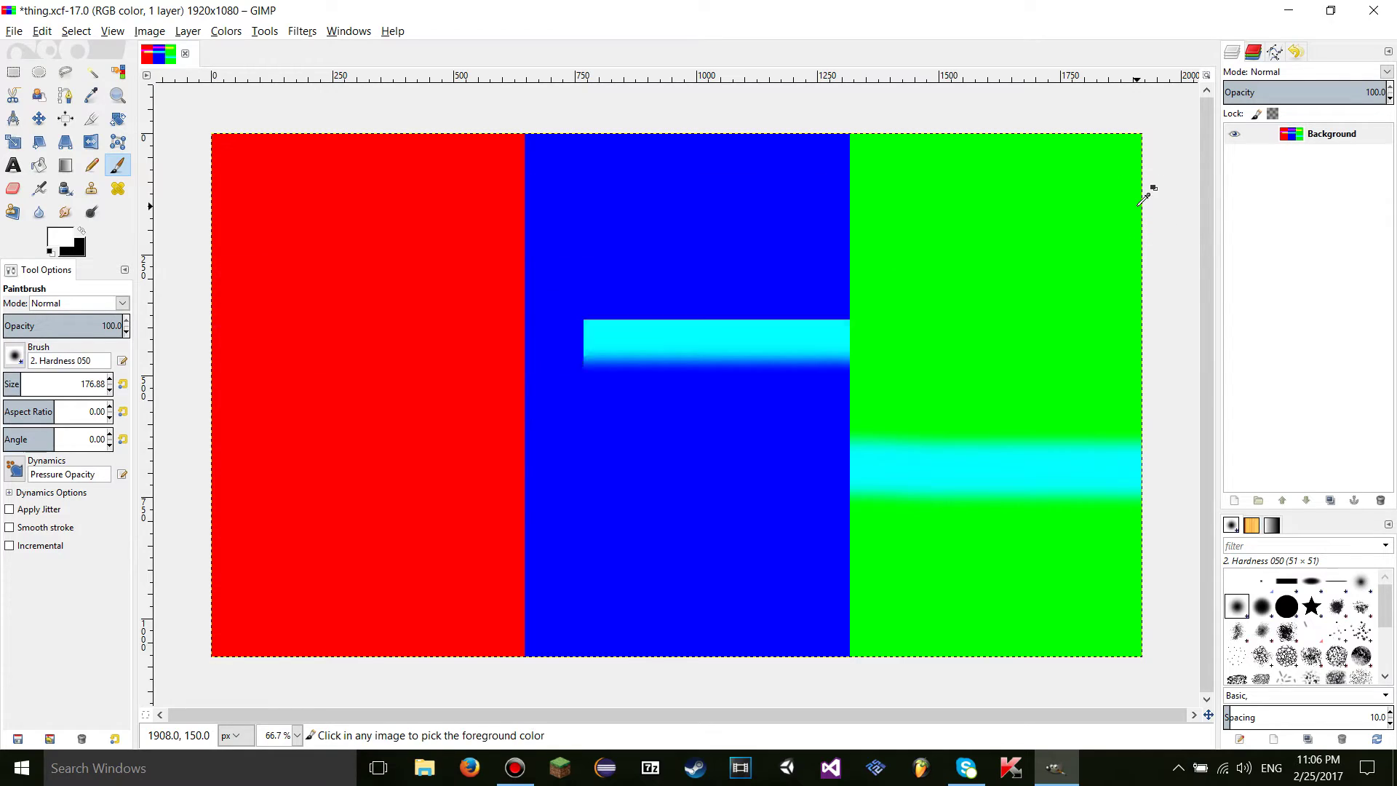
pyautogui.click(226, 31)
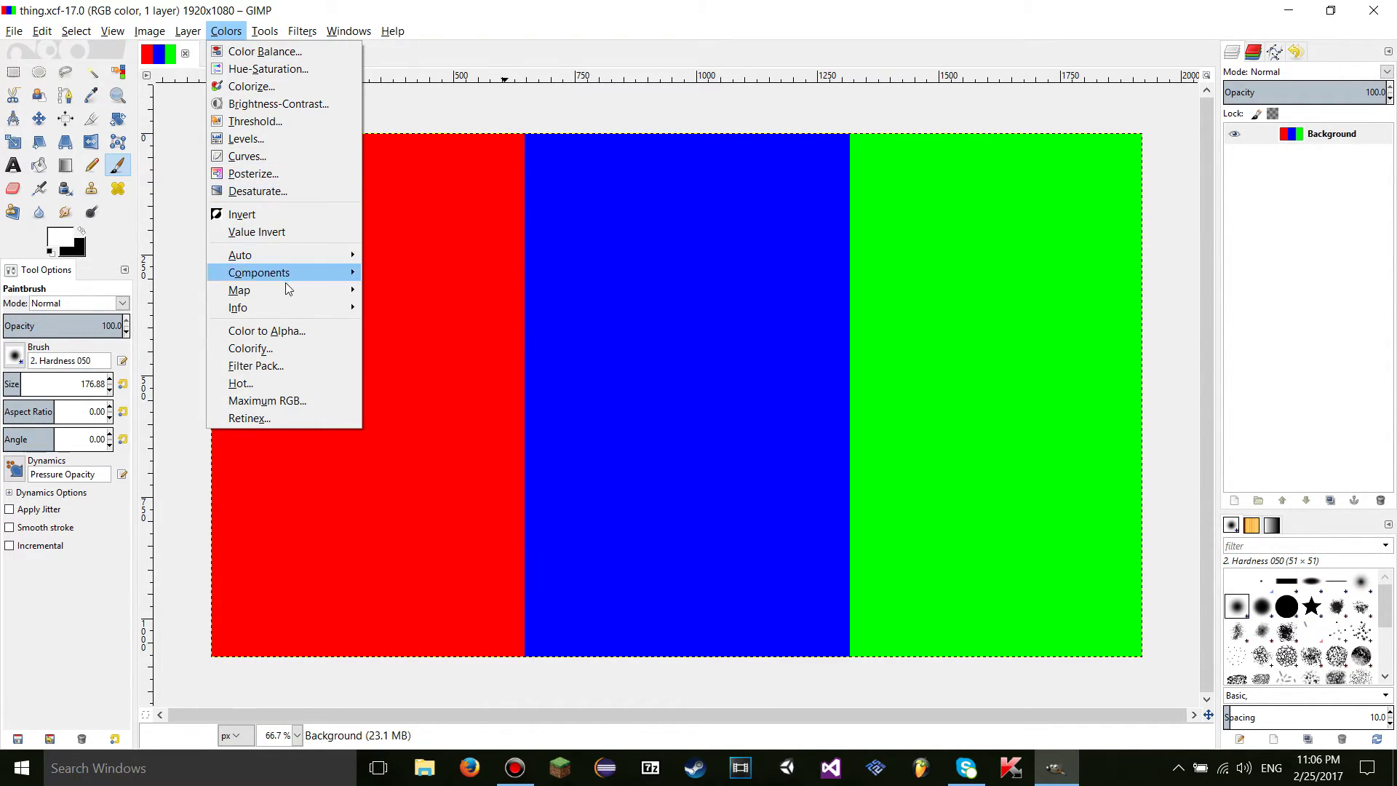
pyautogui.moveTo(287, 273)
pyautogui.click(409, 306)
pyautogui.click(709, 469)
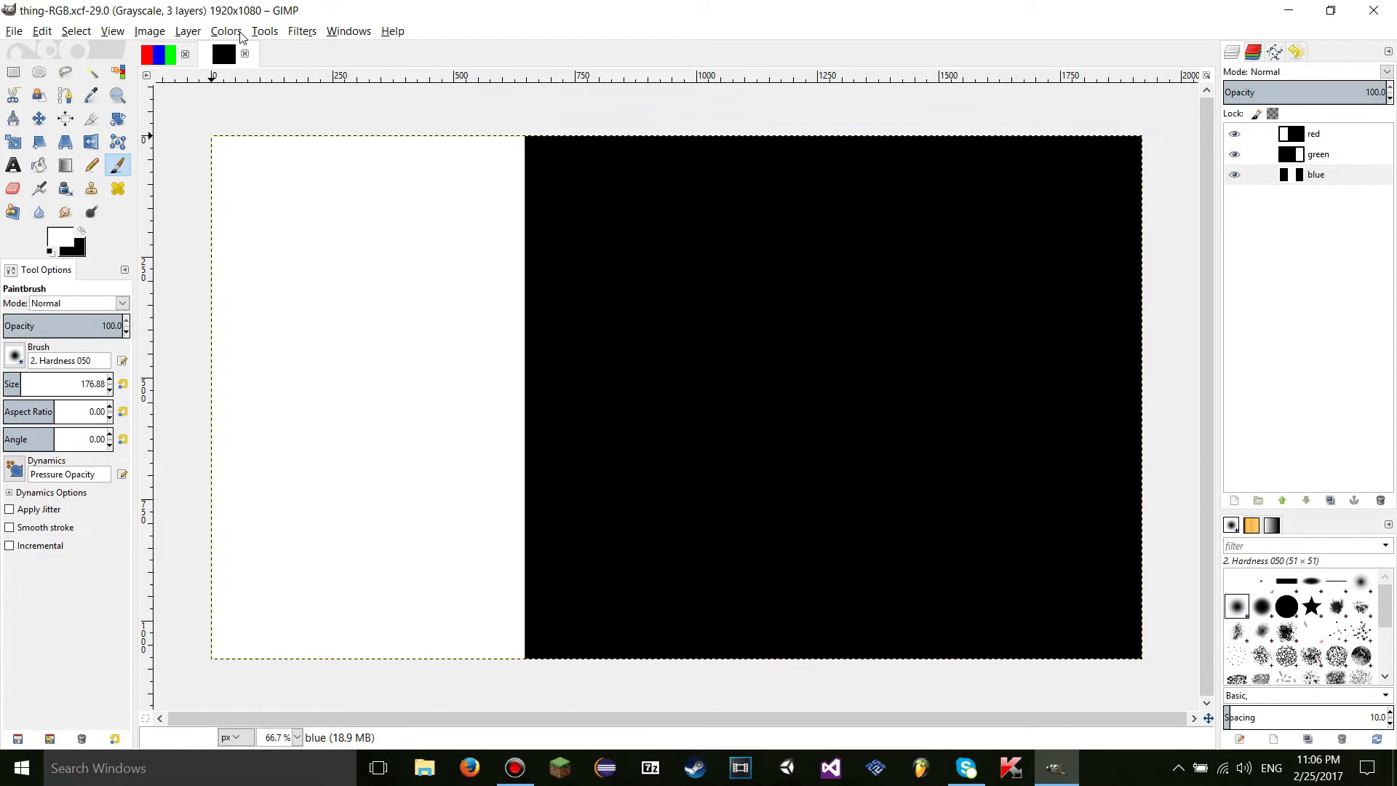
# Step: Compose with Red from the green layer and Green from the red layer
pyautogui.click(226, 31)
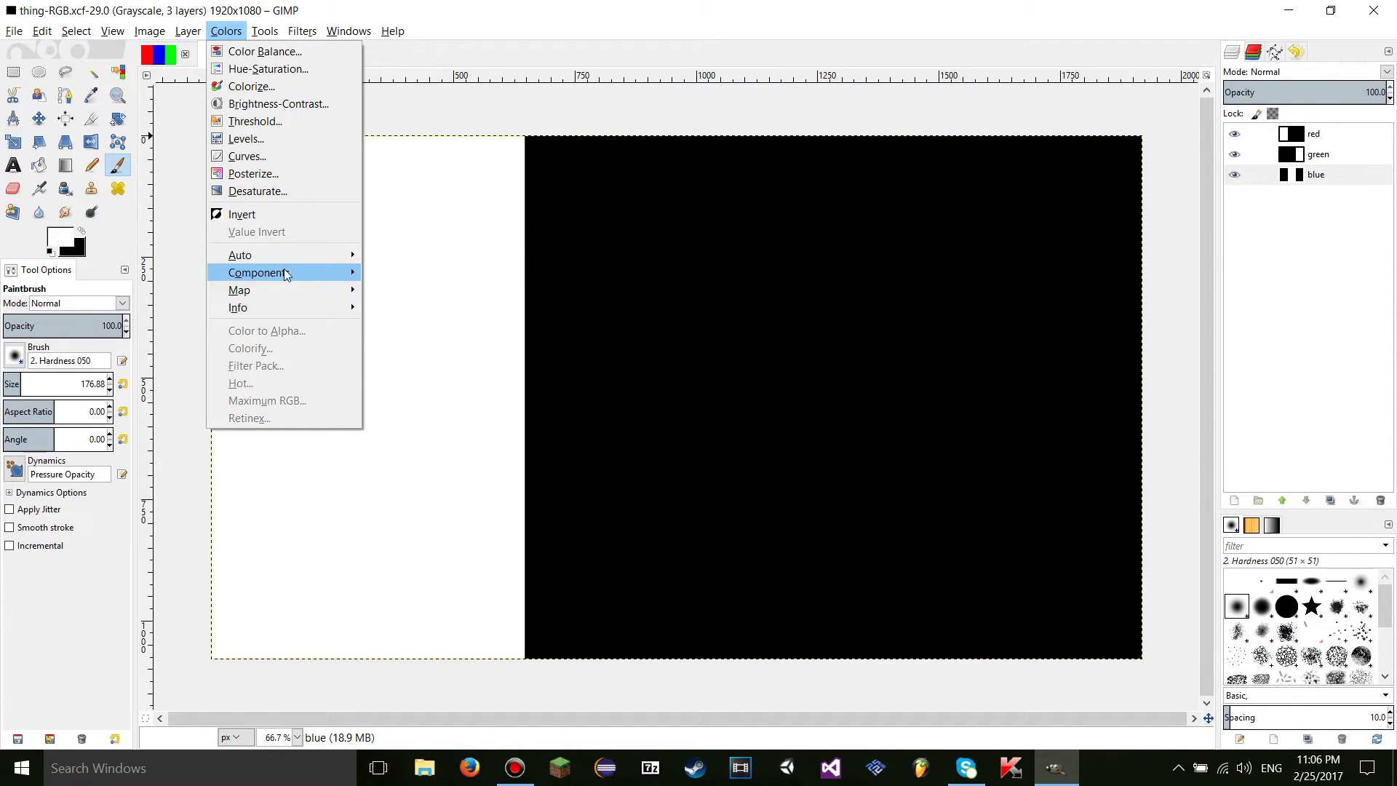
pyautogui.moveTo(300, 274)
pyautogui.click(400, 290)
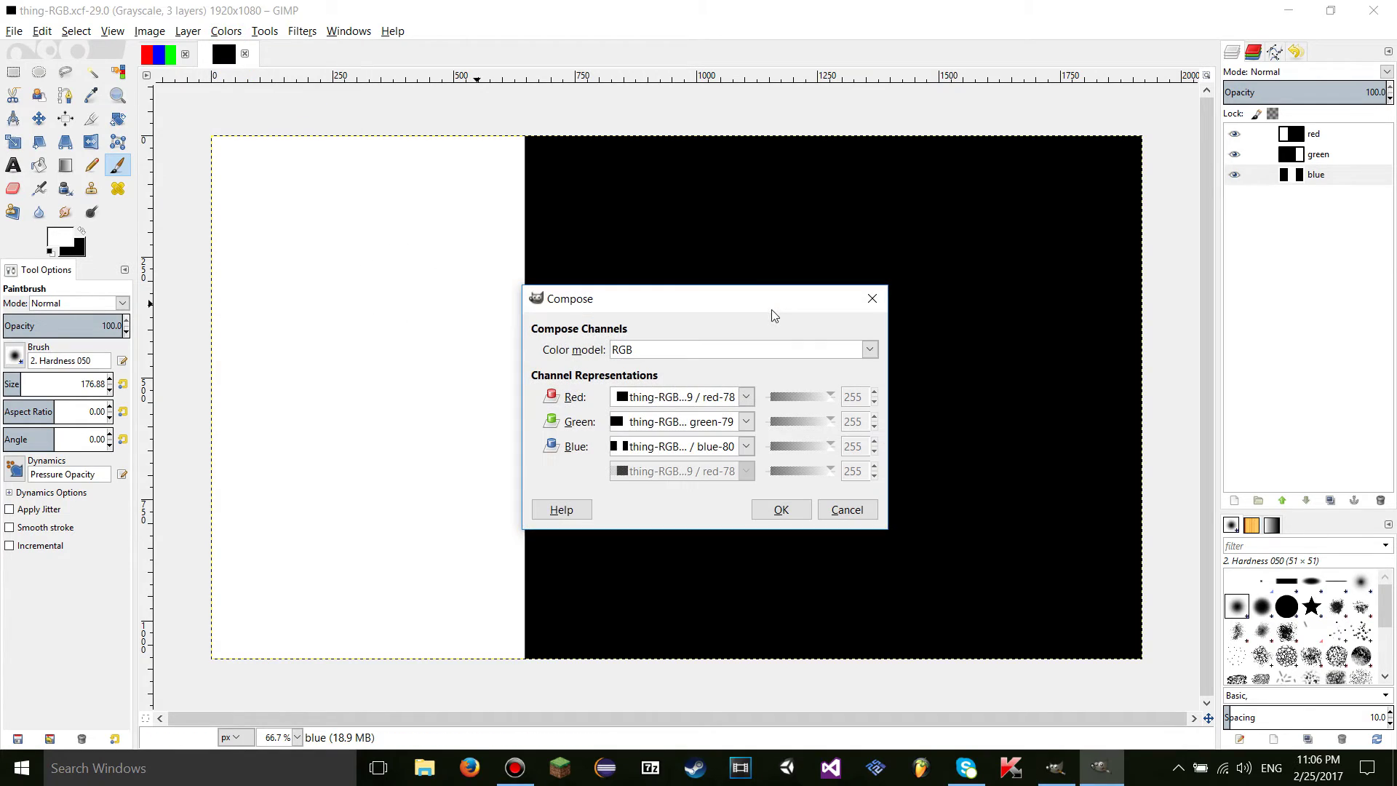
pyautogui.click(671, 402)
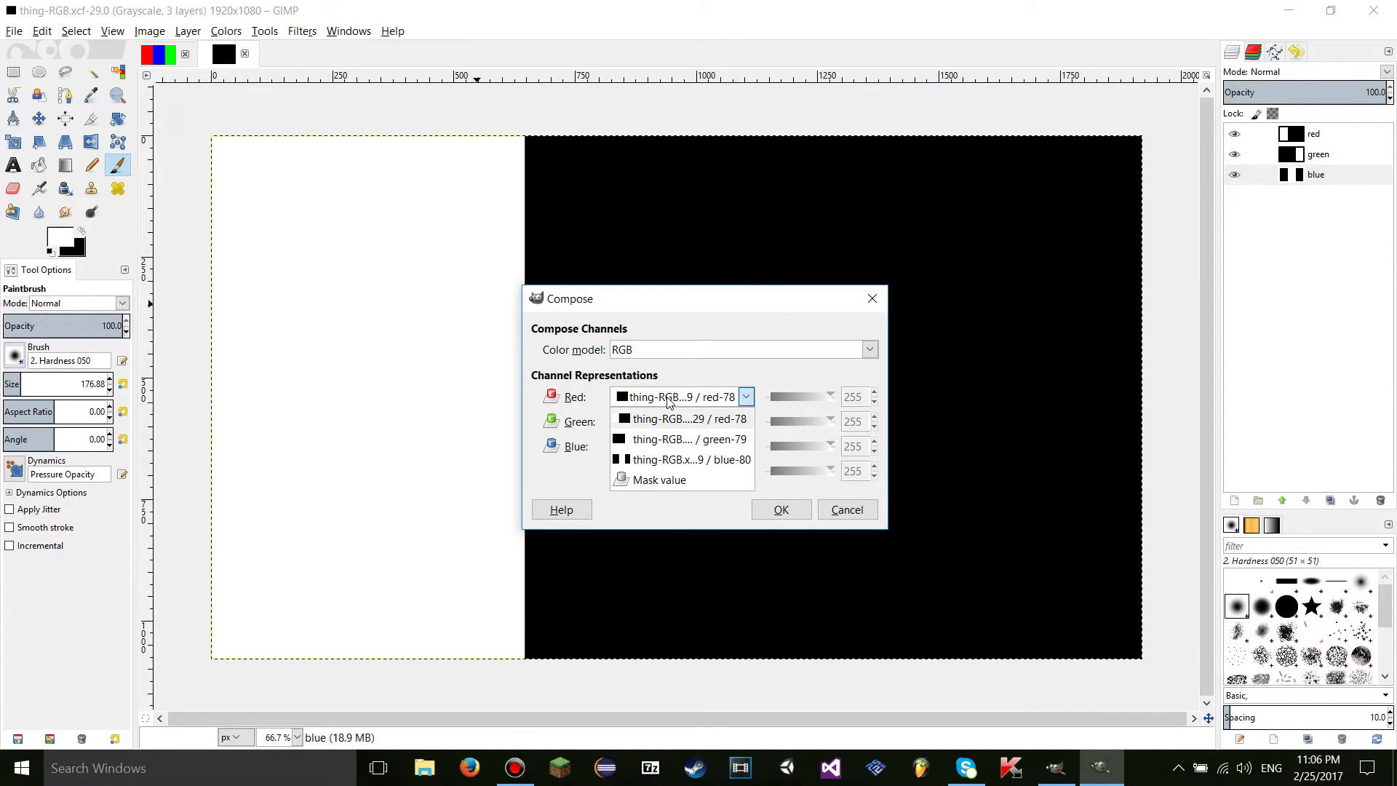
pyautogui.click(717, 440)
pyautogui.click(682, 421)
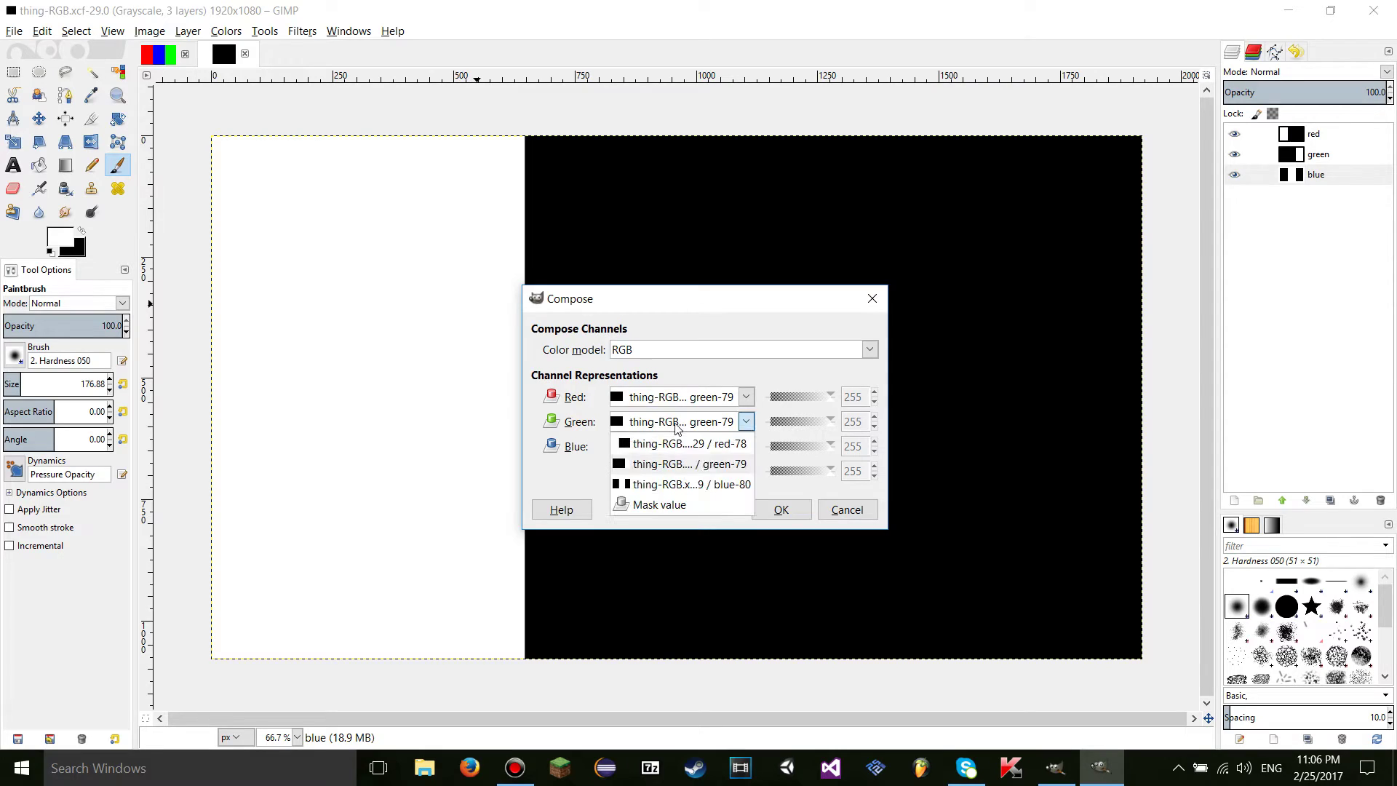
pyautogui.click(693, 441)
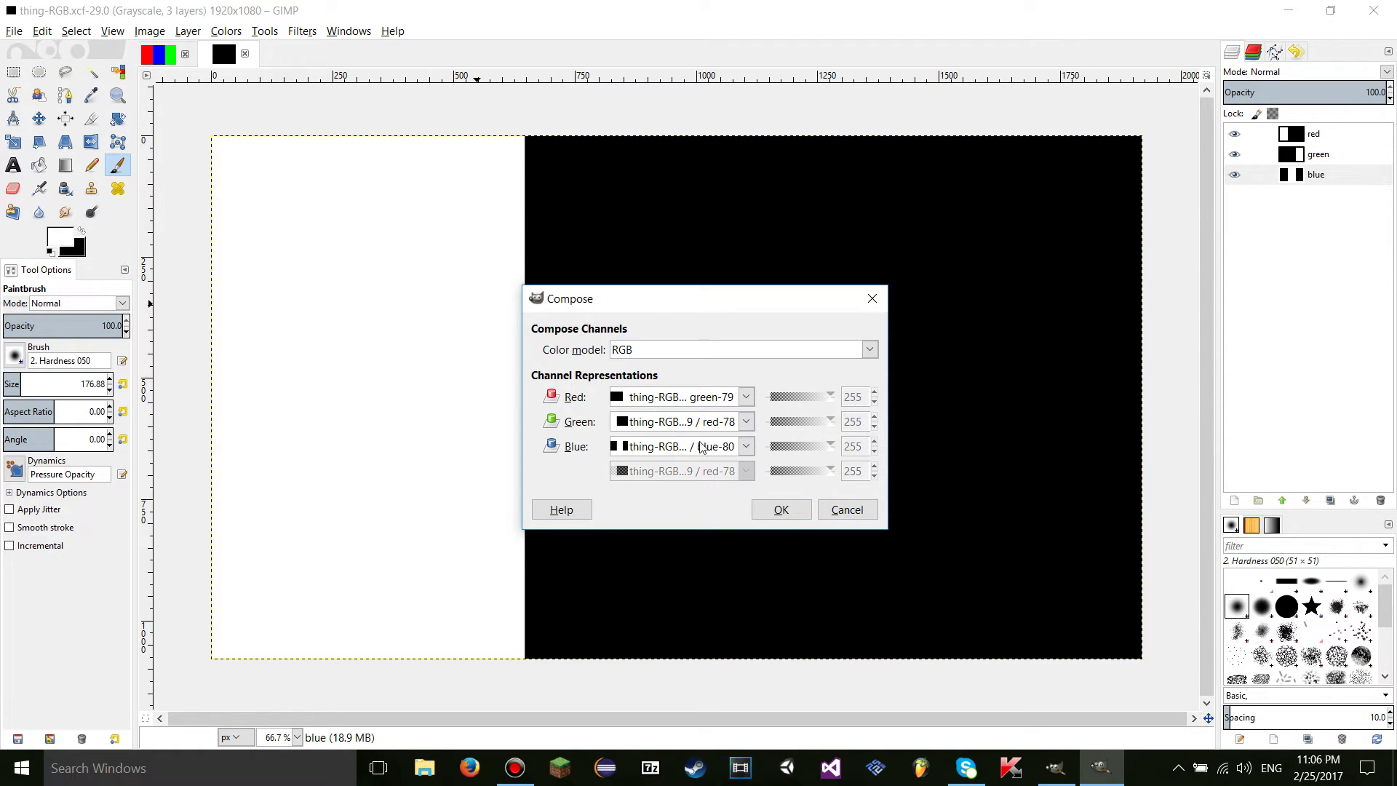
pyautogui.click(799, 507)
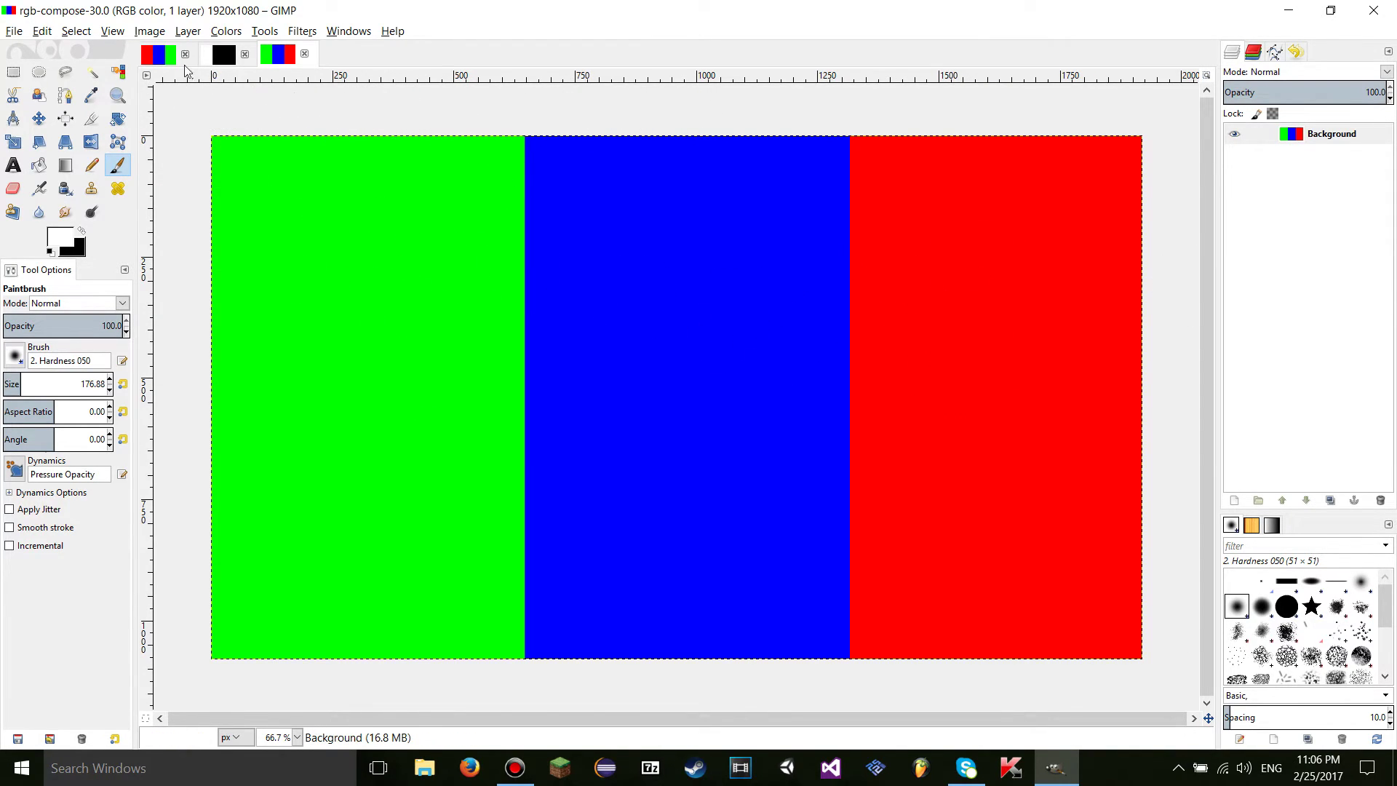
# Step: Compare the swapped composition with the original, then close rgb-compose and thing-RGB
pyautogui.click(151, 62)
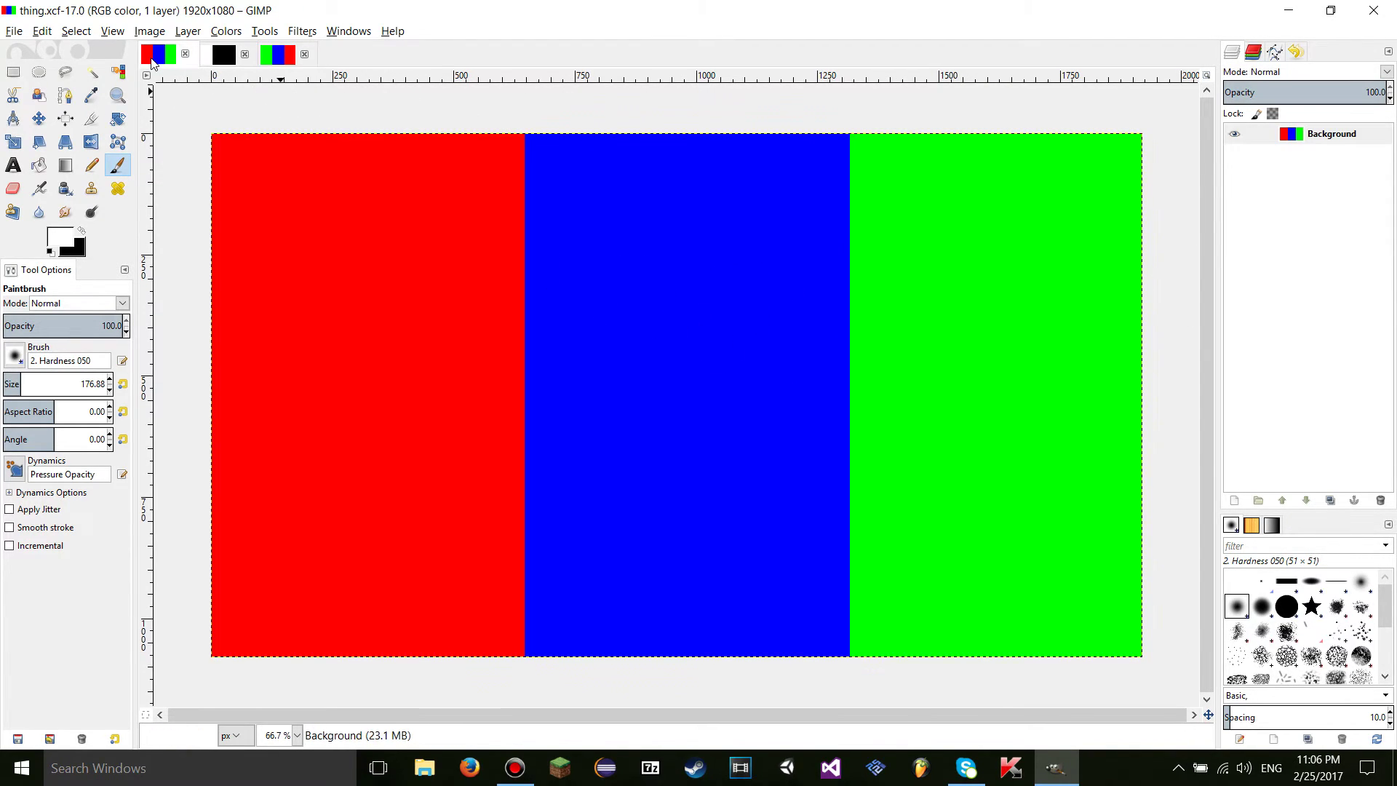
pyautogui.click(284, 62)
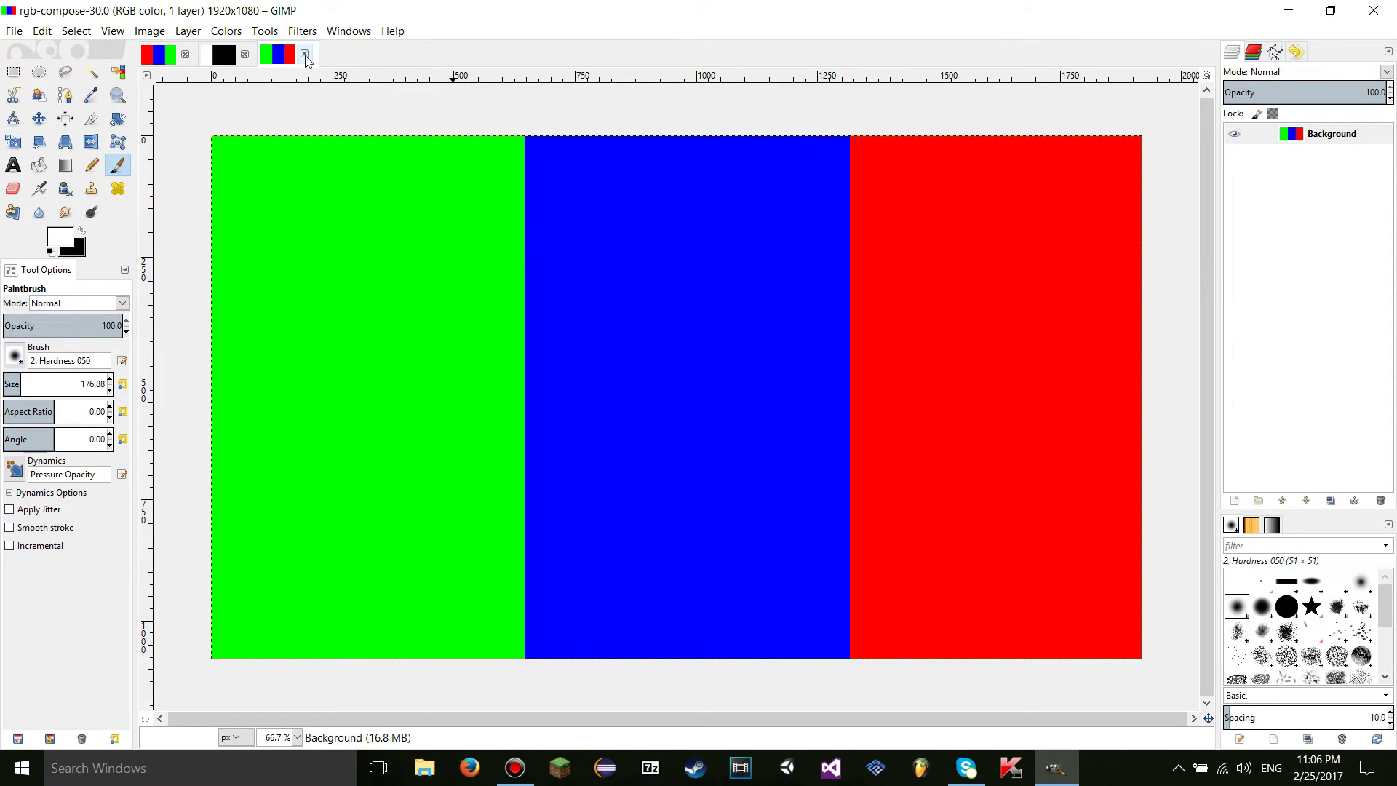
pyautogui.click(305, 54)
pyautogui.click(224, 32)
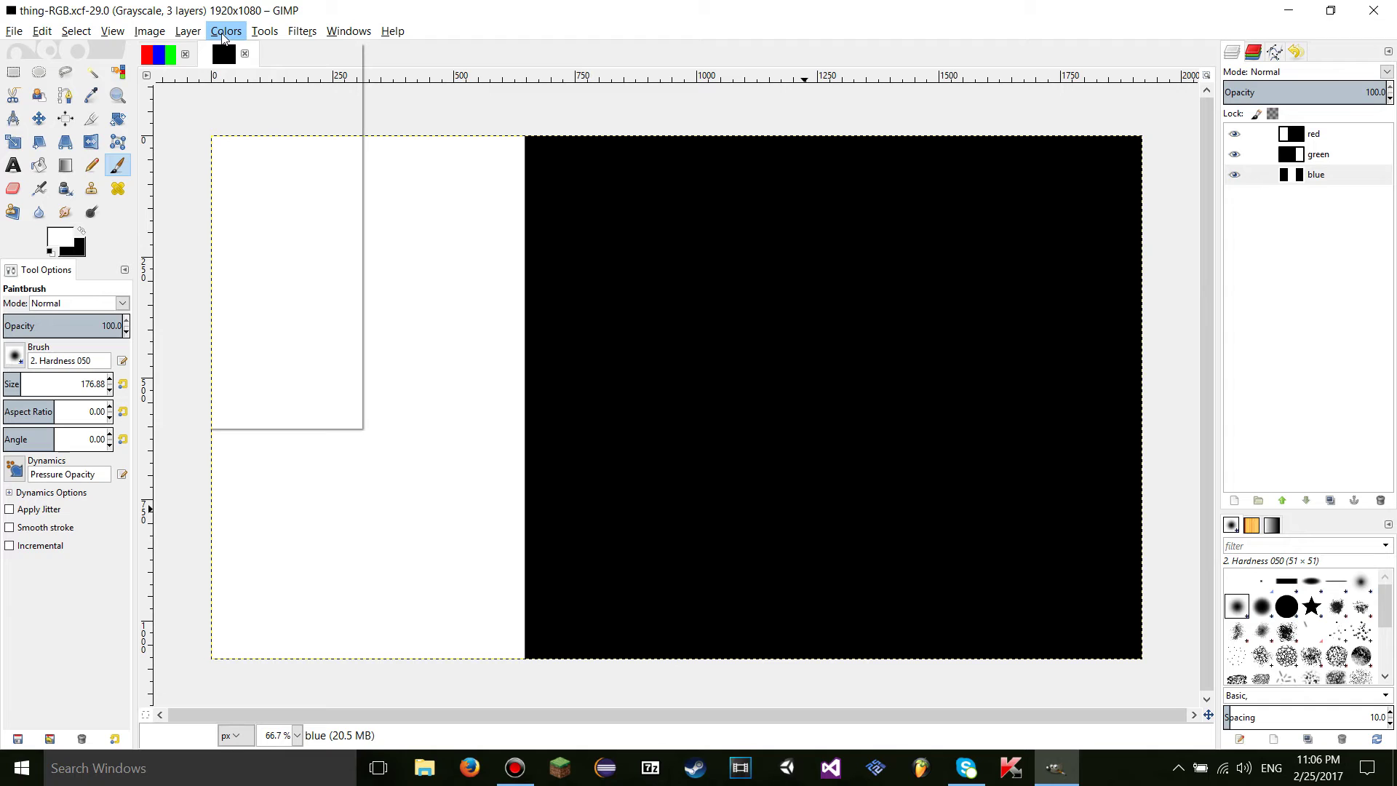
pyautogui.click(221, 33)
pyautogui.click(244, 54)
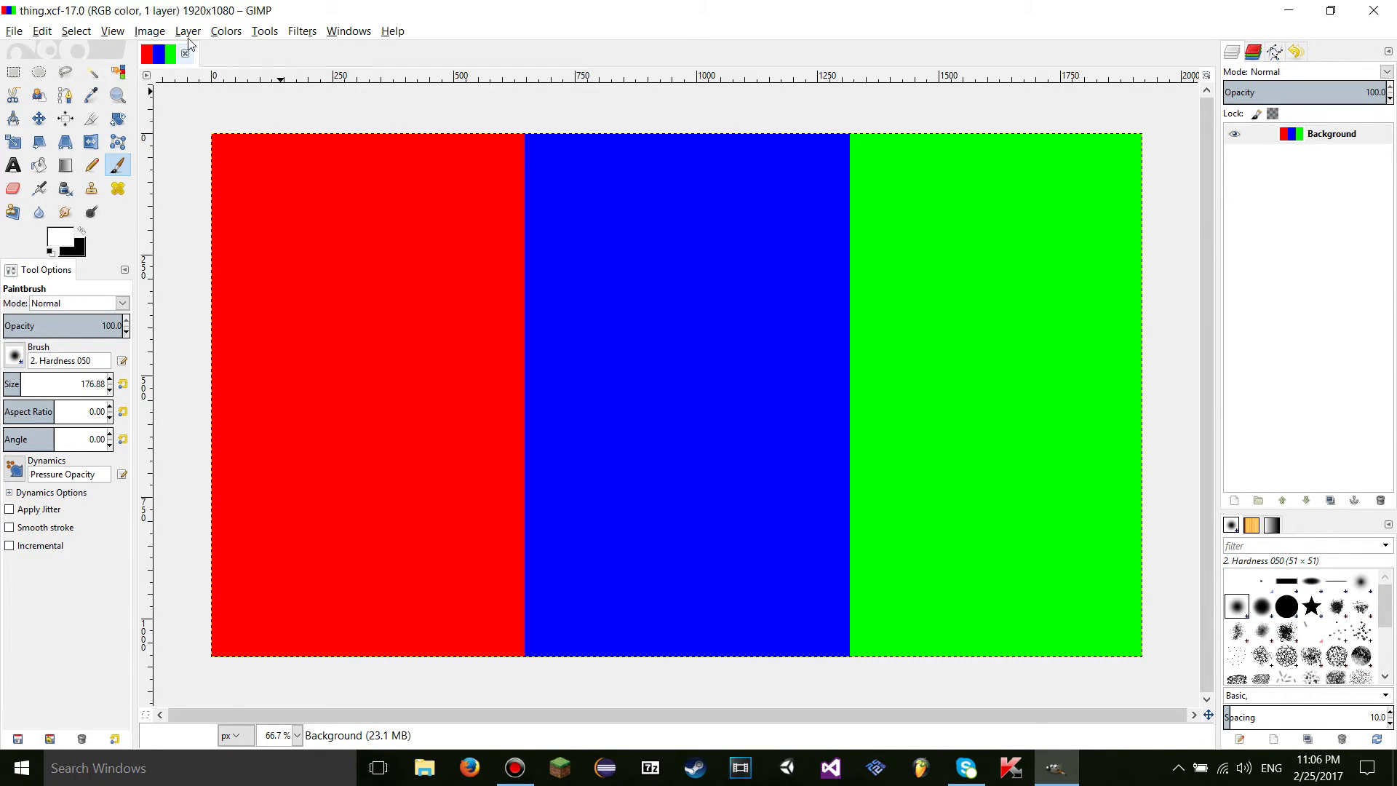
pyautogui.click(220, 32)
# Step: Decompose the striped image into separate channel images with 'Decompose to layers' unchecked
pyautogui.moveTo(288, 275)
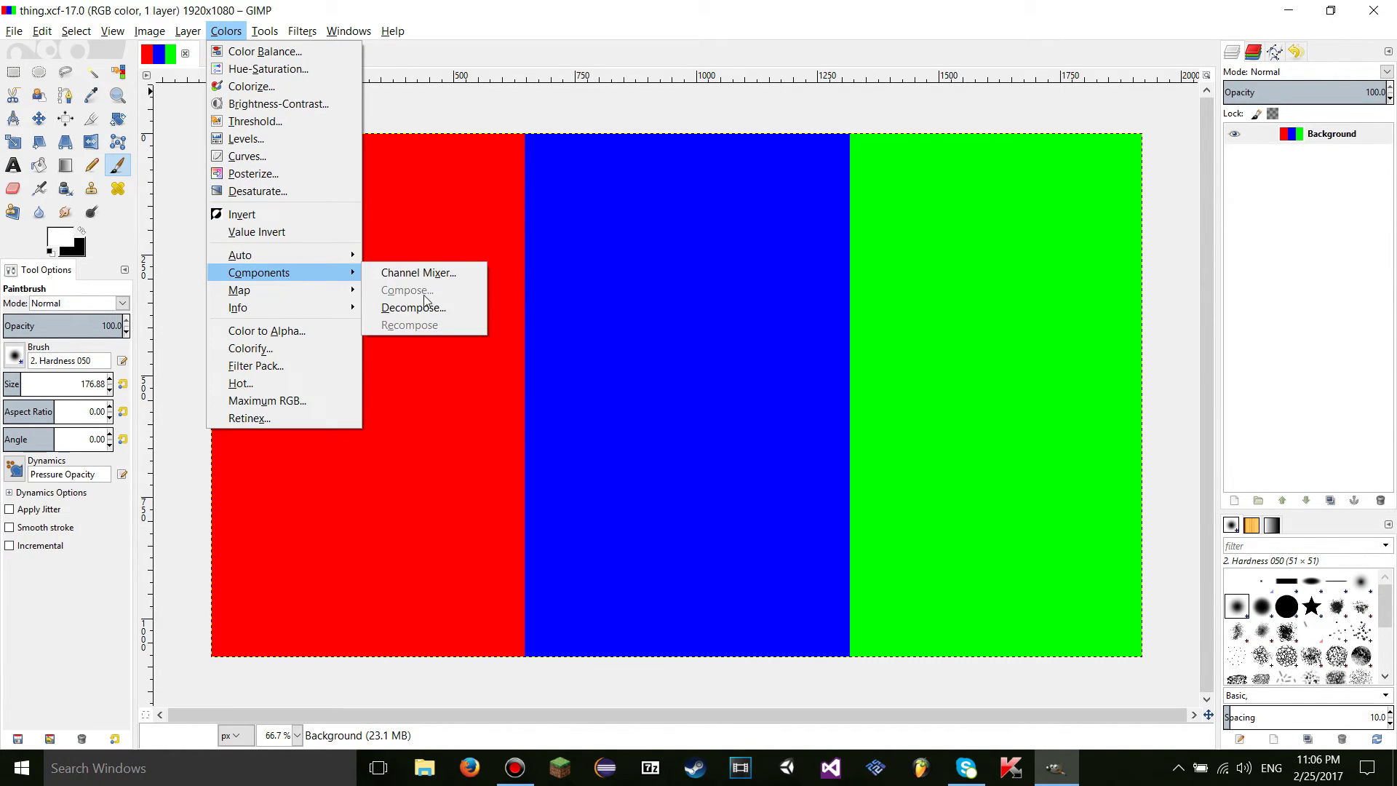
pyautogui.click(413, 307)
pyautogui.click(703, 409)
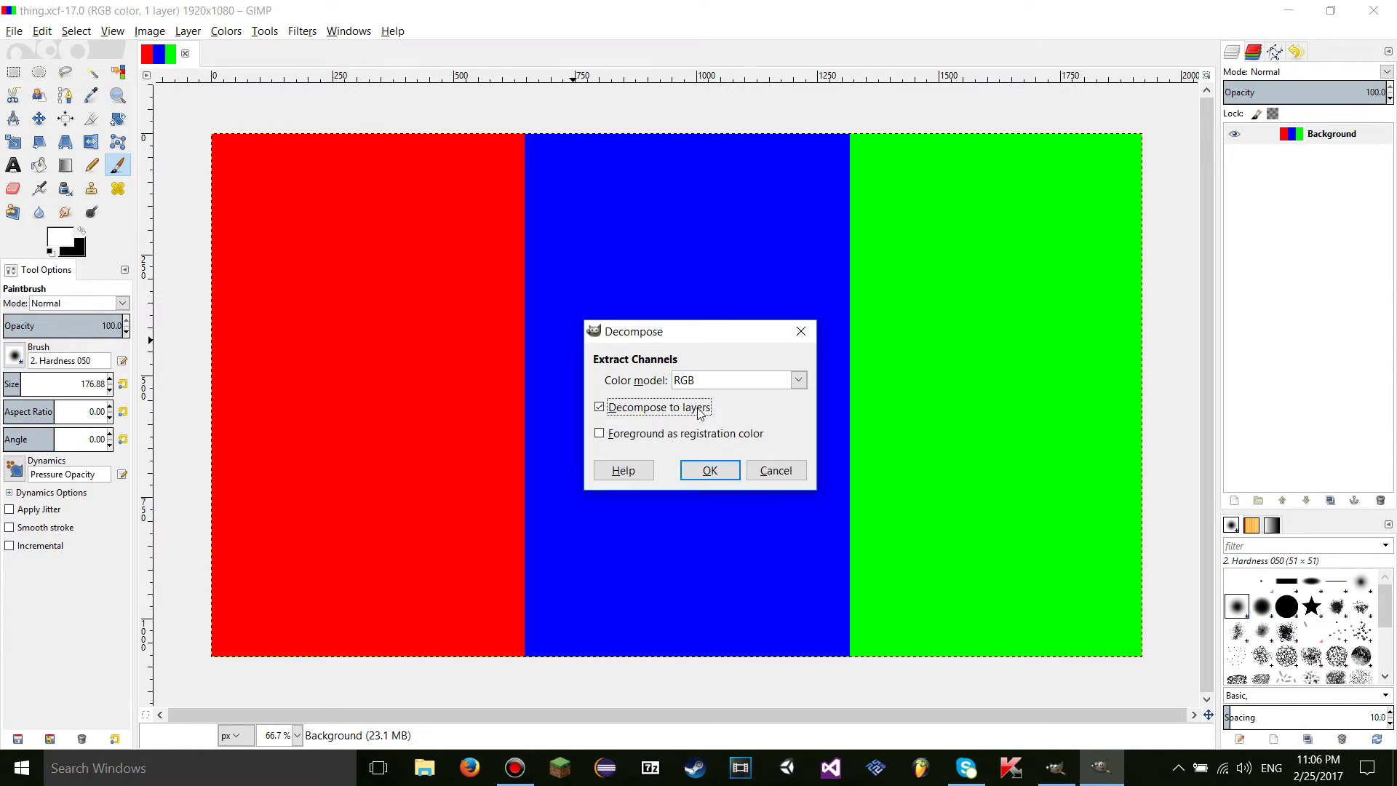
pyautogui.click(707, 471)
# Step: Compose an image using thing-blue for all channels, then close it
pyautogui.click(226, 32)
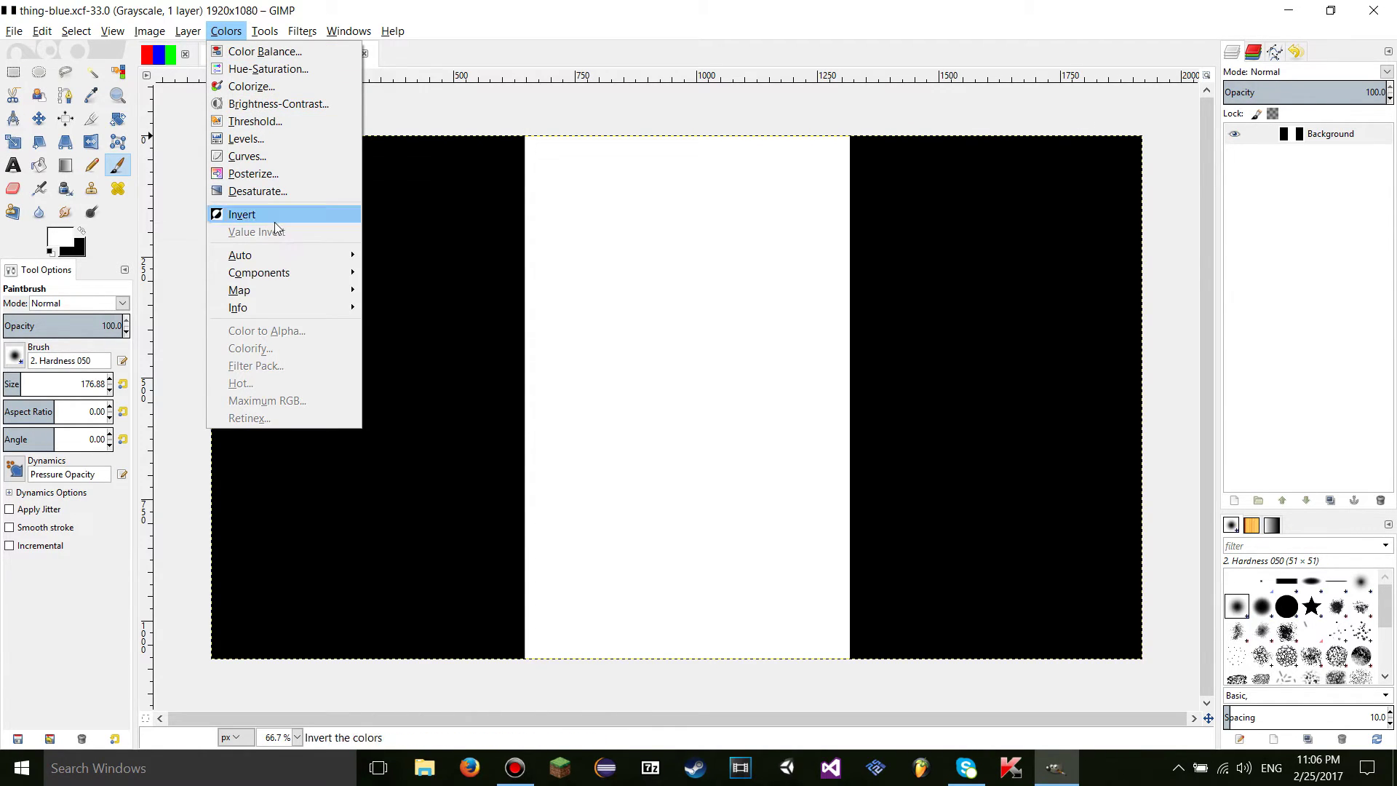
pyautogui.moveTo(273, 279)
pyautogui.click(418, 291)
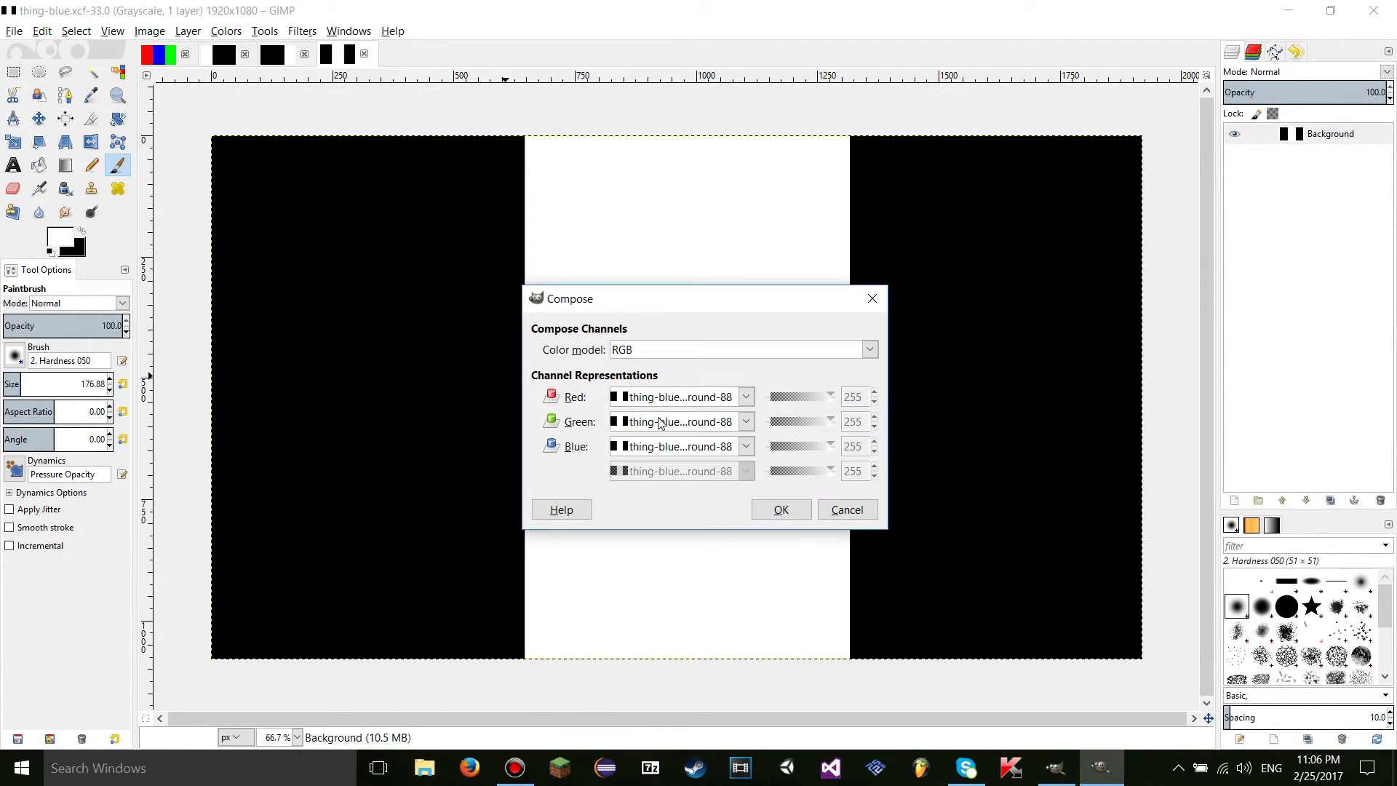
pyautogui.click(727, 399)
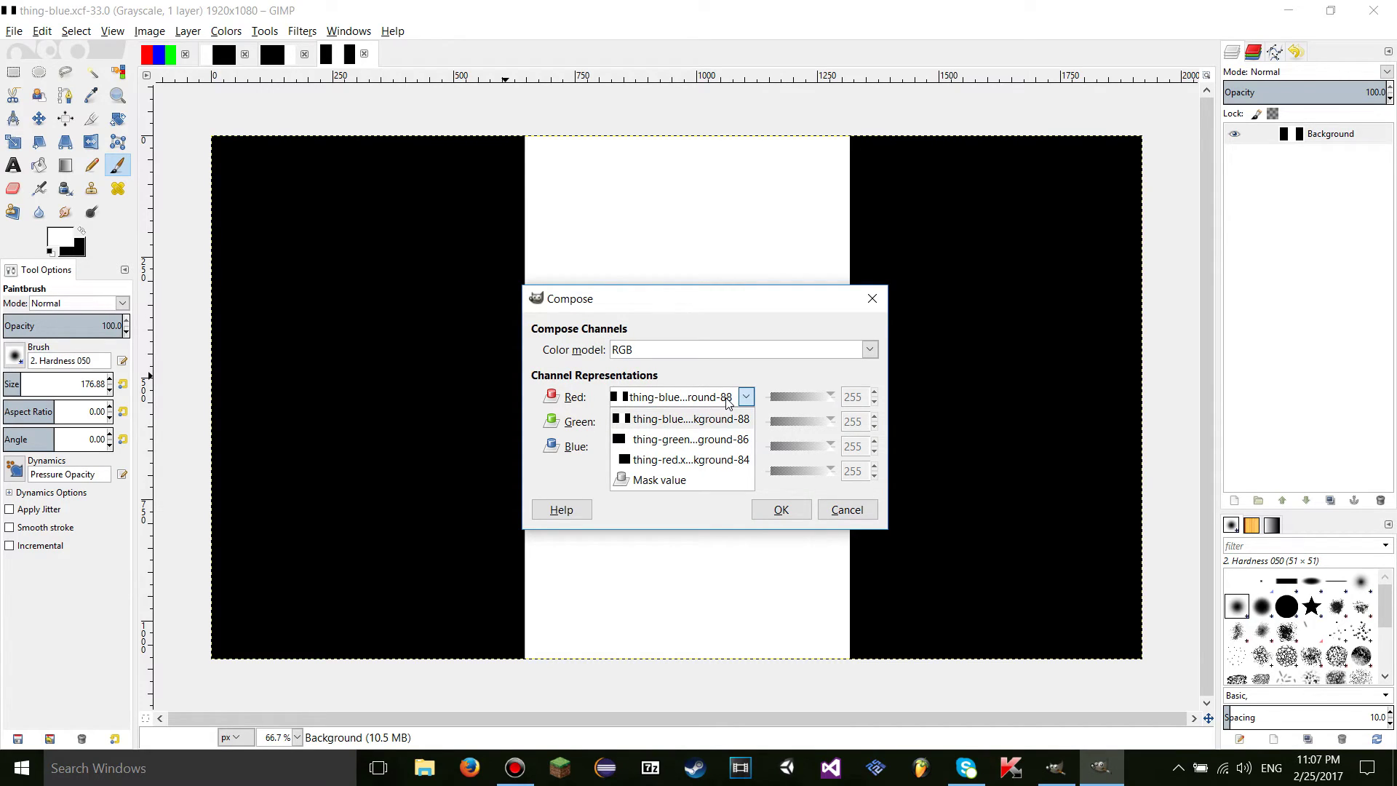
pyautogui.click(726, 400)
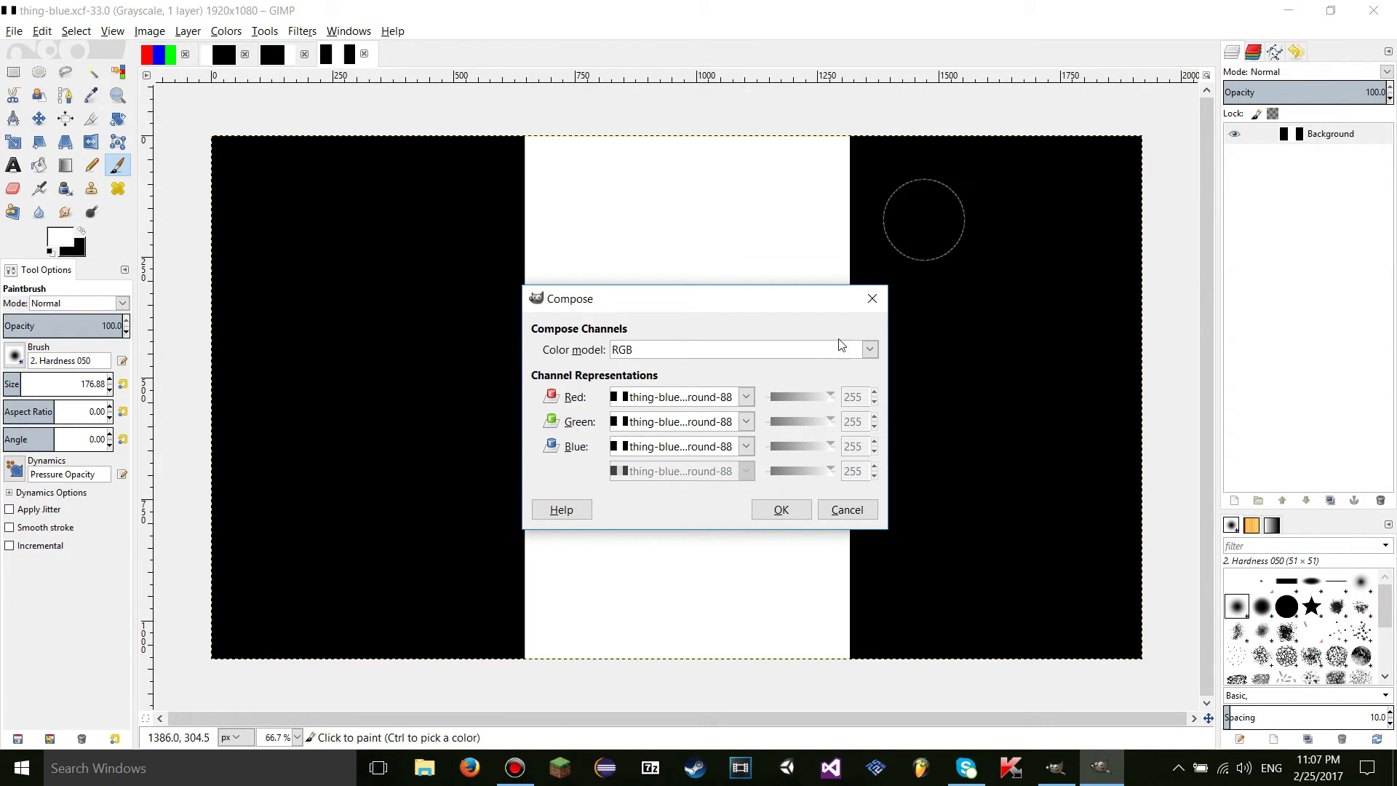
pyautogui.click(705, 397)
pyautogui.click(706, 399)
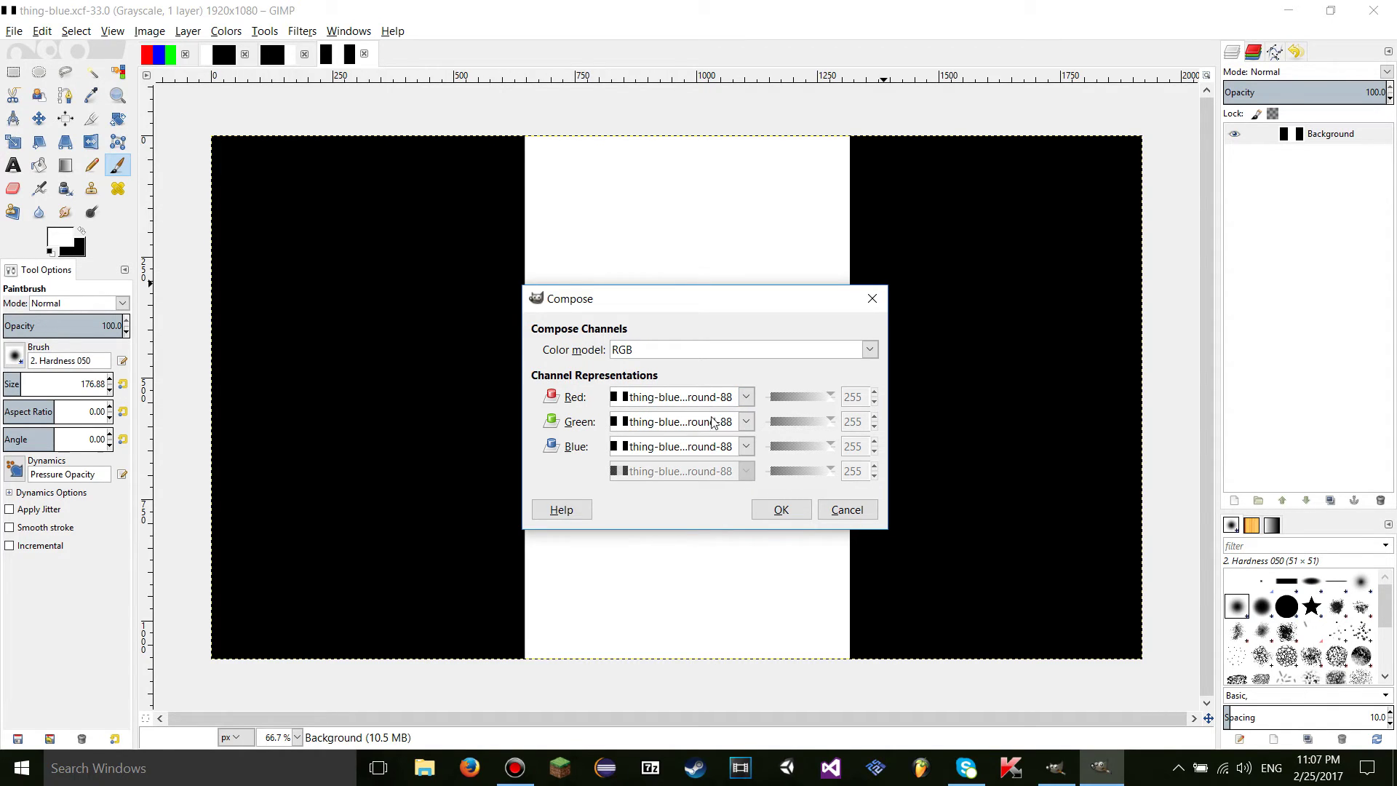
pyautogui.click(803, 511)
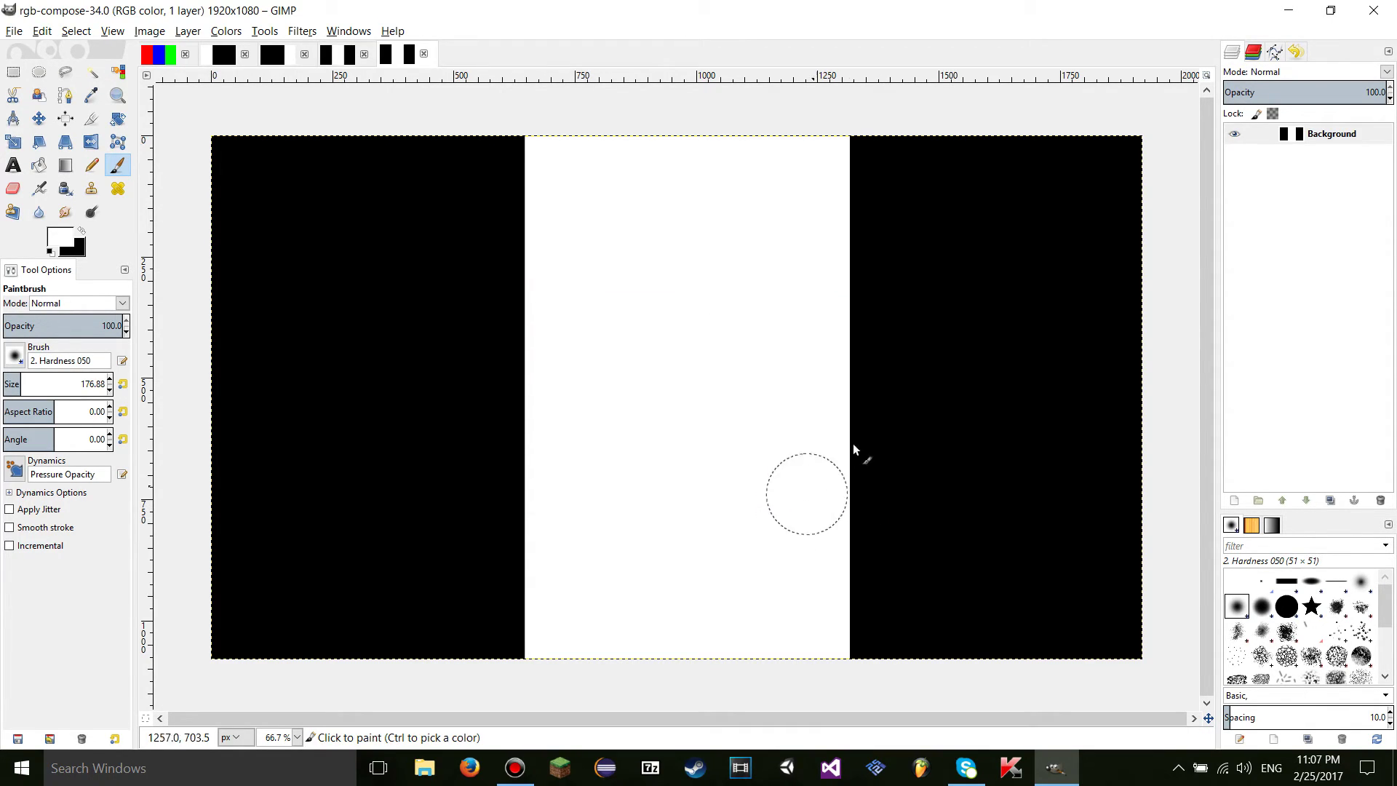
pyautogui.click(424, 54)
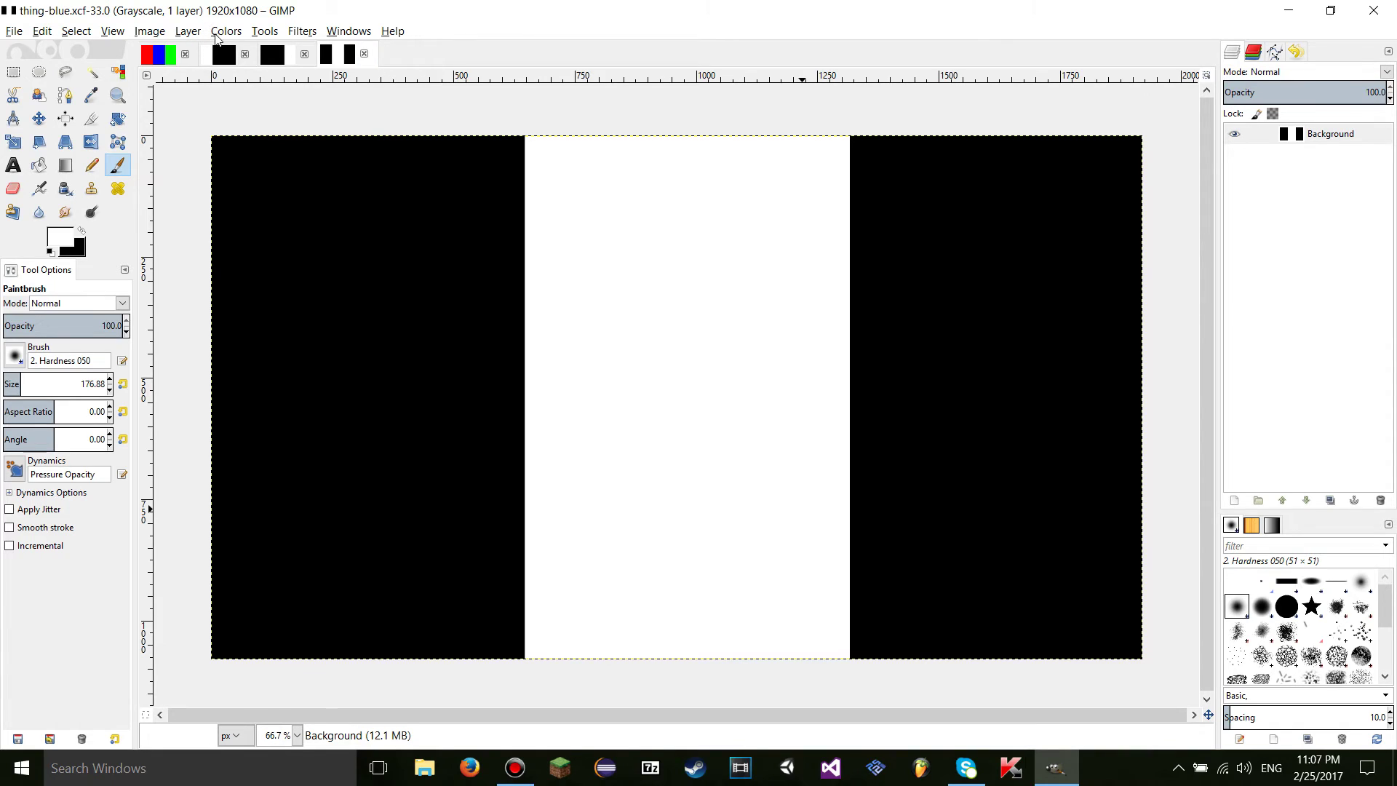
# Step: Switch to the thing-blue image and open the Compose channel settings
pyautogui.click(233, 59)
pyautogui.click(336, 61)
pyautogui.click(227, 32)
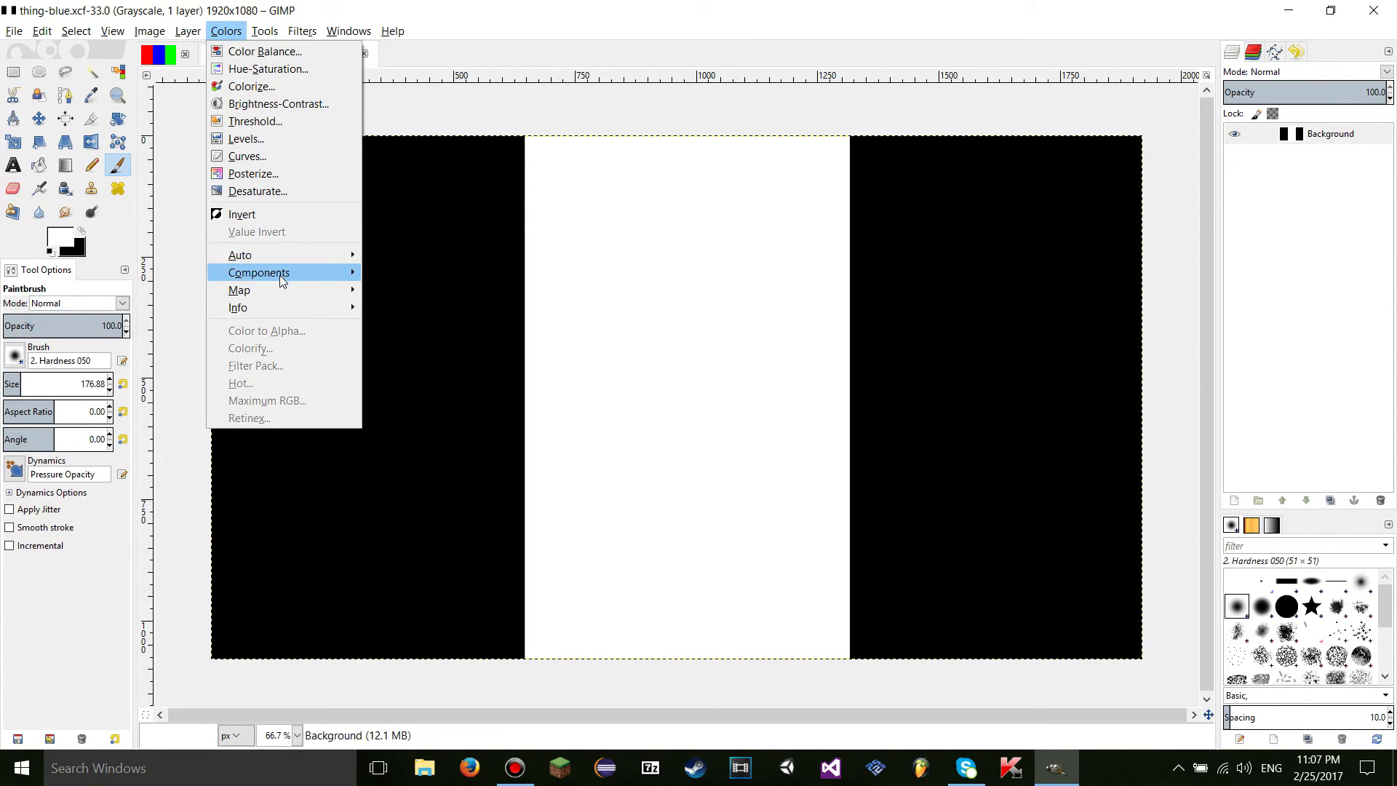
pyautogui.moveTo(279, 274)
pyautogui.click(408, 289)
# Step: Set the Red channel source to the thing-red image
pyautogui.click(667, 396)
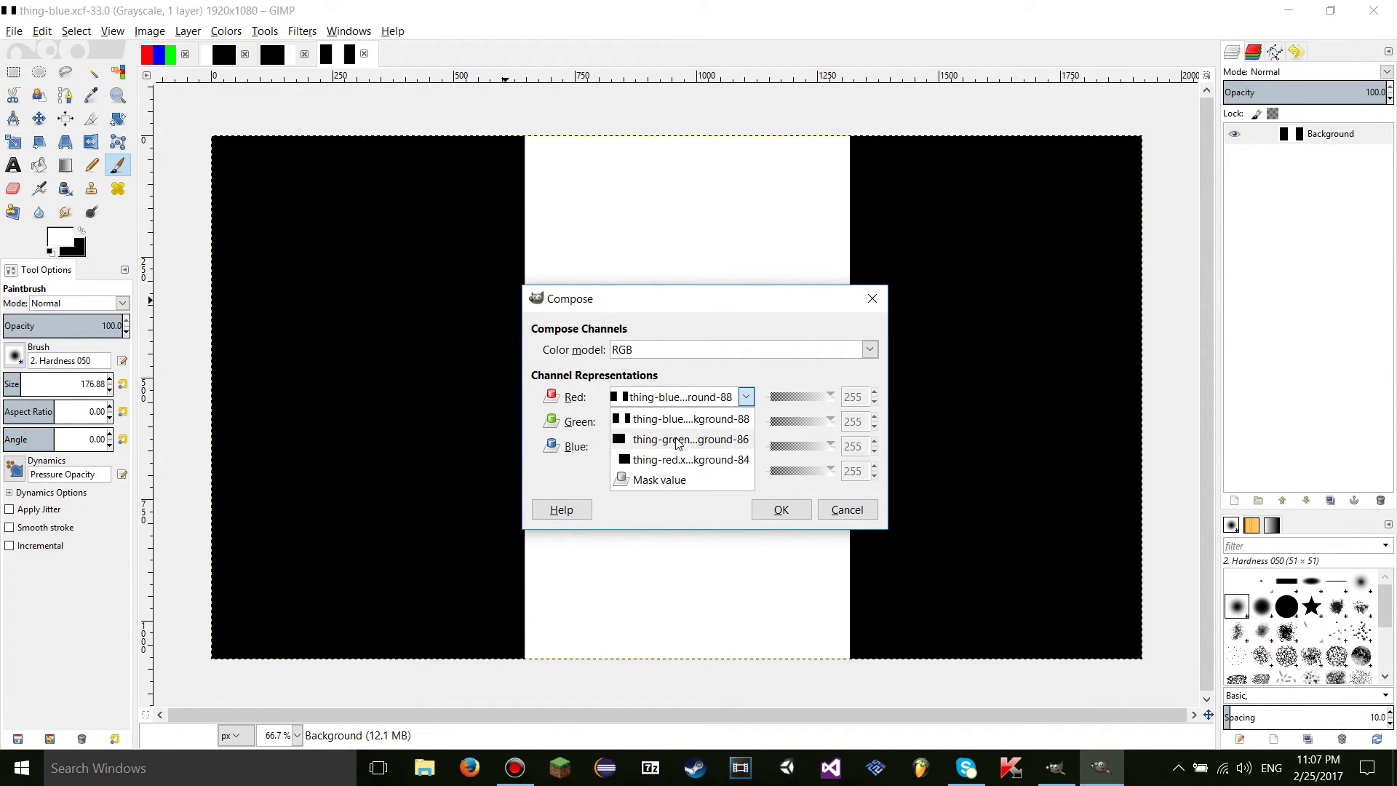
pyautogui.click(676, 440)
pyautogui.click(677, 400)
pyautogui.click(670, 420)
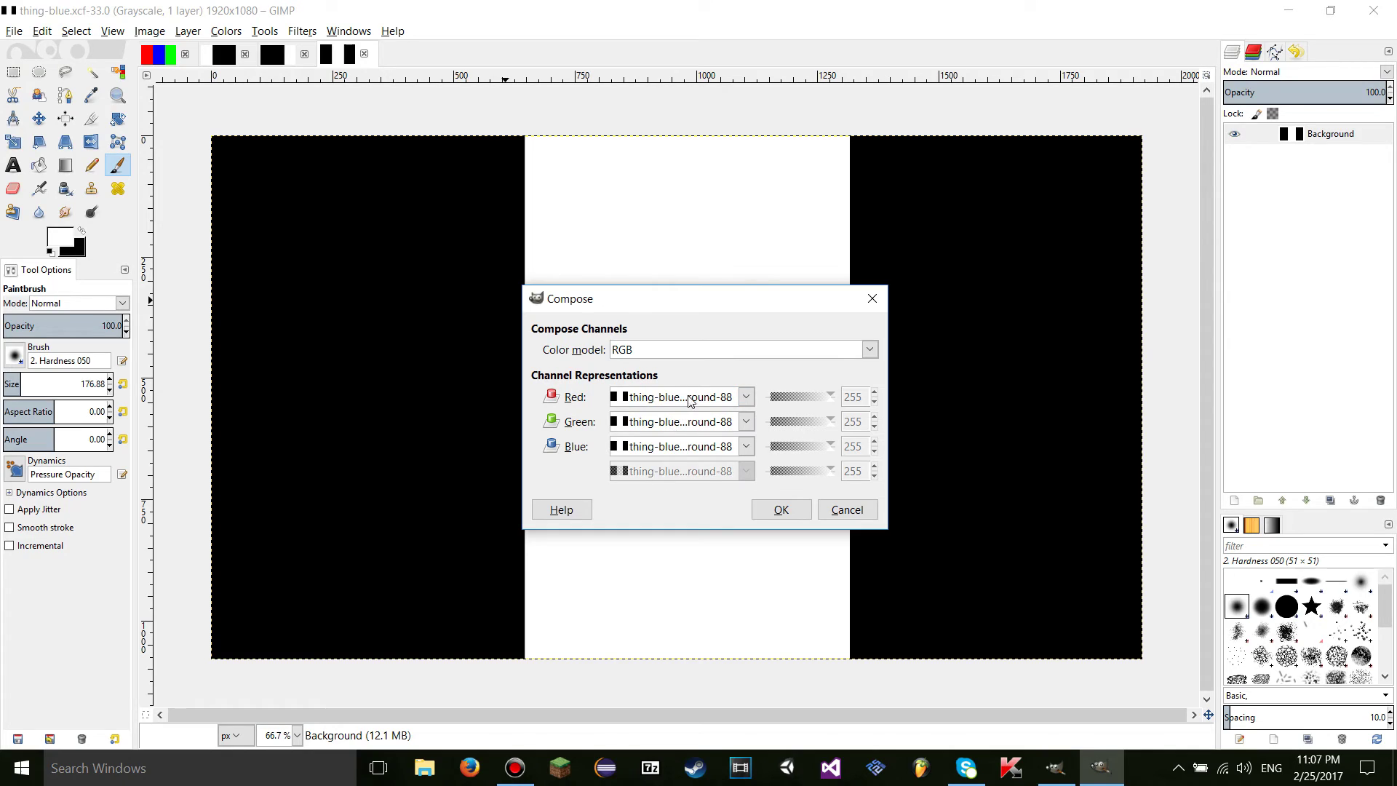
pyautogui.click(675, 399)
pyautogui.click(676, 403)
pyautogui.click(675, 399)
pyautogui.click(677, 465)
# Step: Set Green to thing-green, keep Blue as thing-blue, and compose the RGB image
pyautogui.click(686, 421)
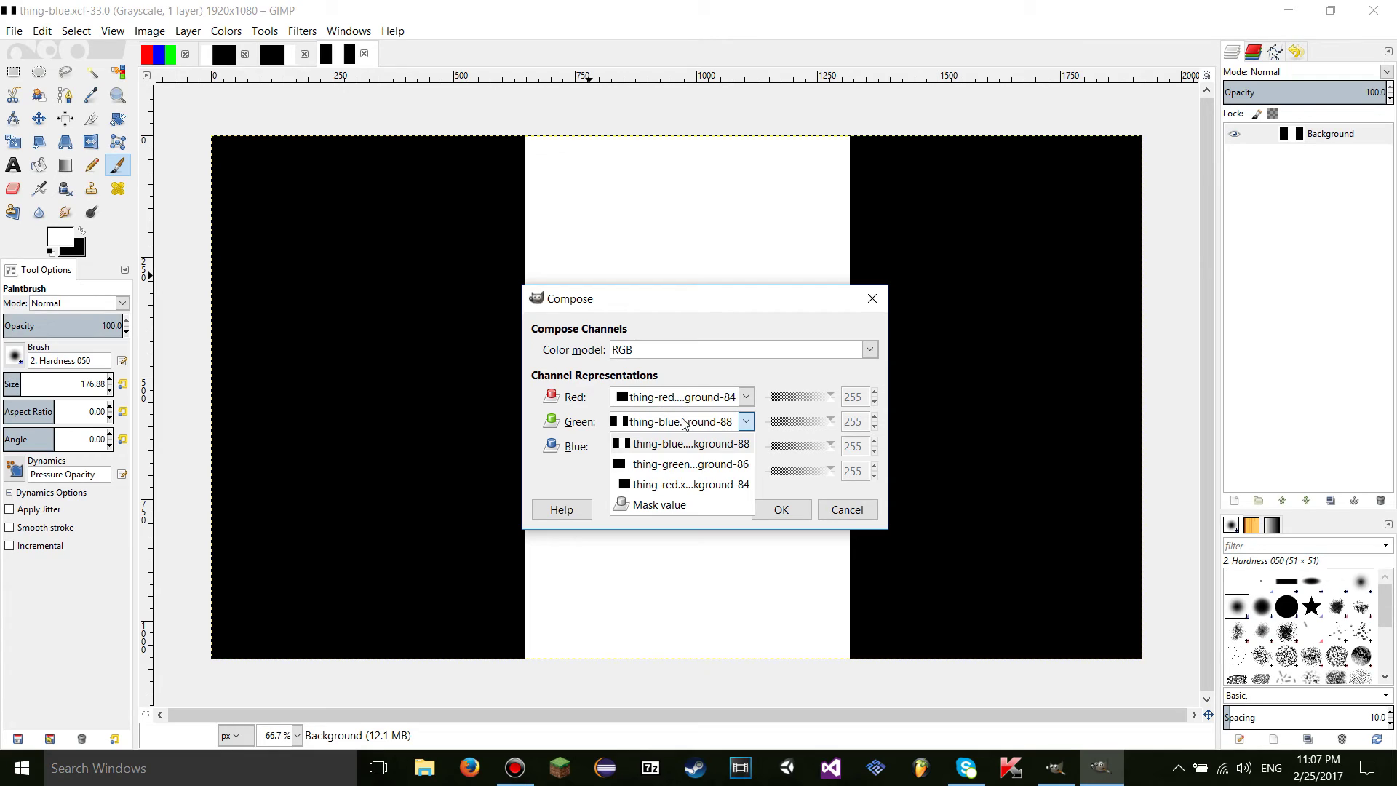
pyautogui.click(698, 468)
pyautogui.click(783, 509)
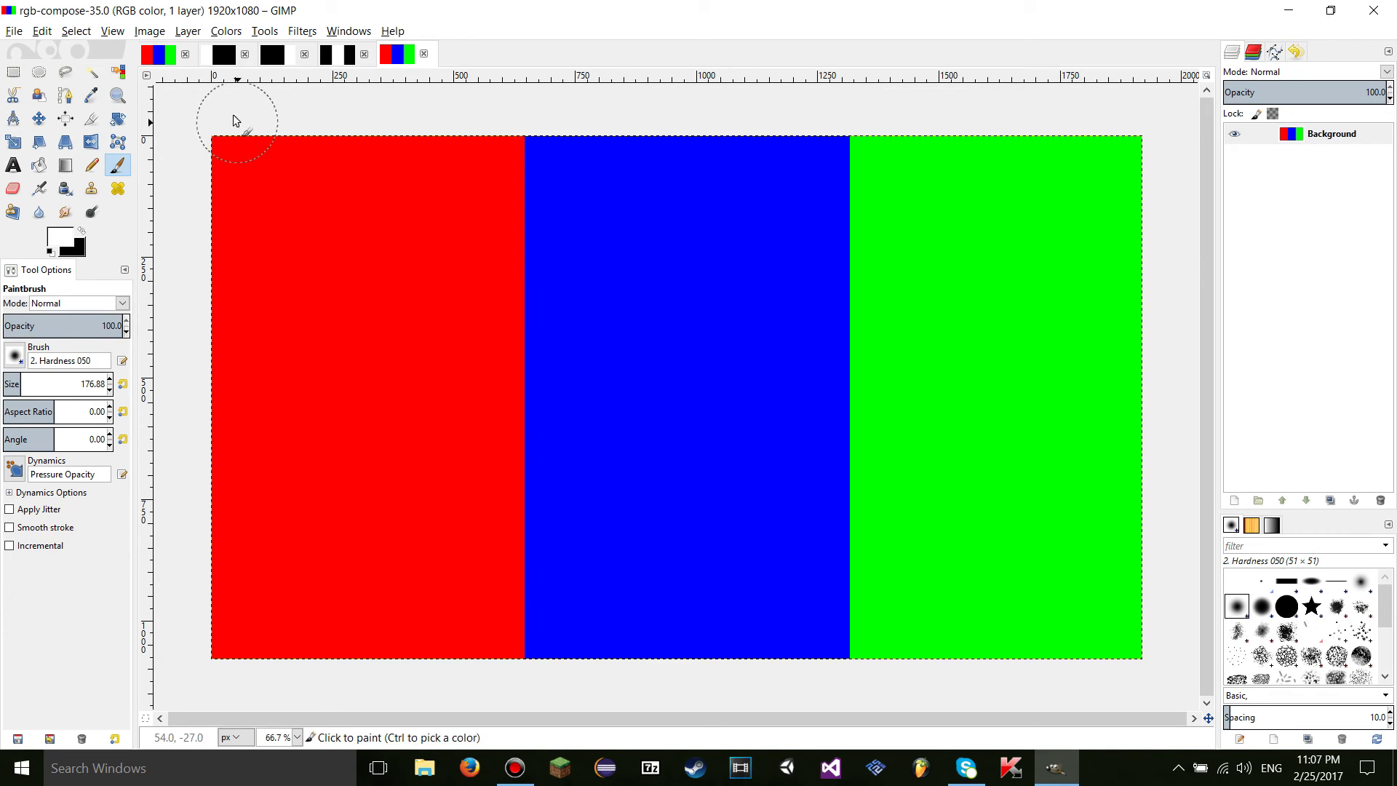
pyautogui.doubleClick(234, 22)
pyautogui.doubleClick(247, 24)
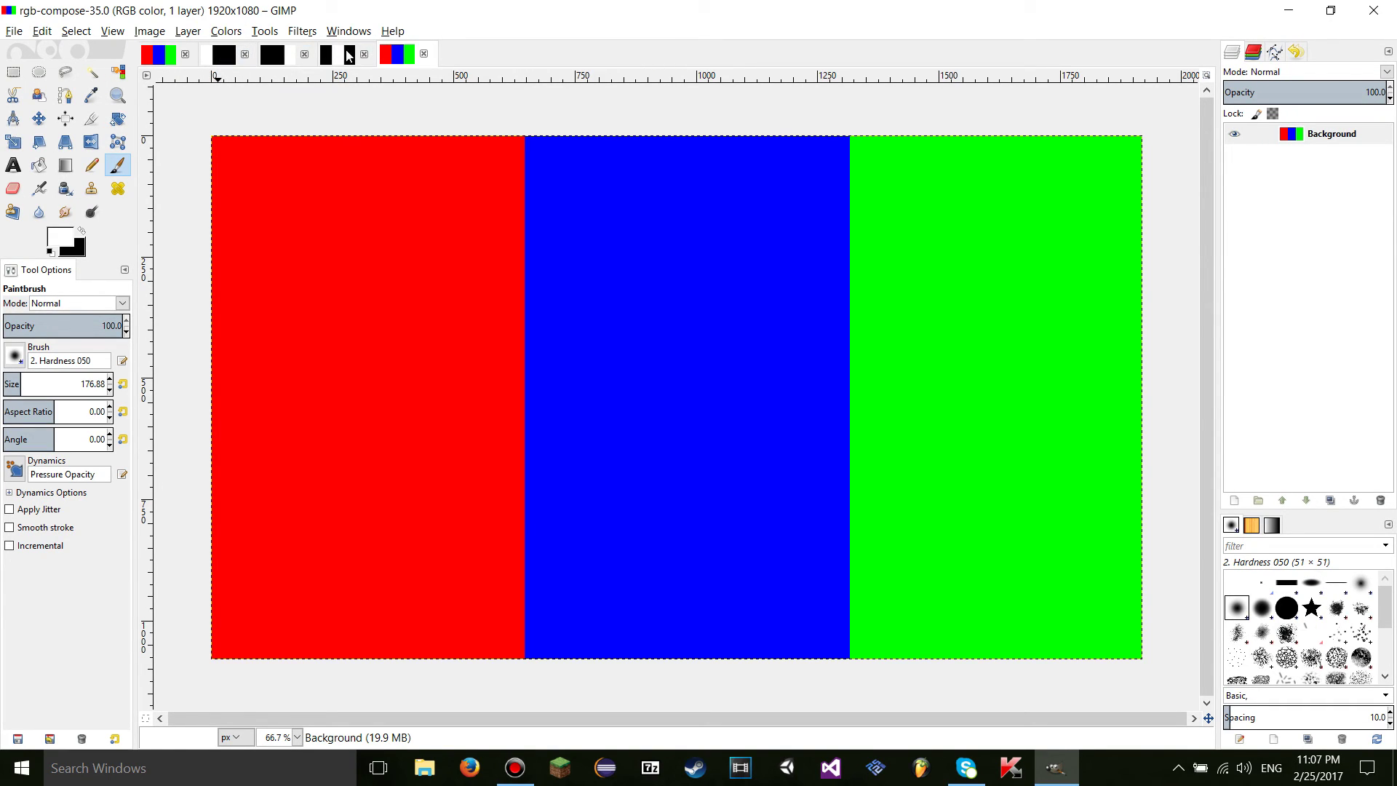
pyautogui.click(231, 32)
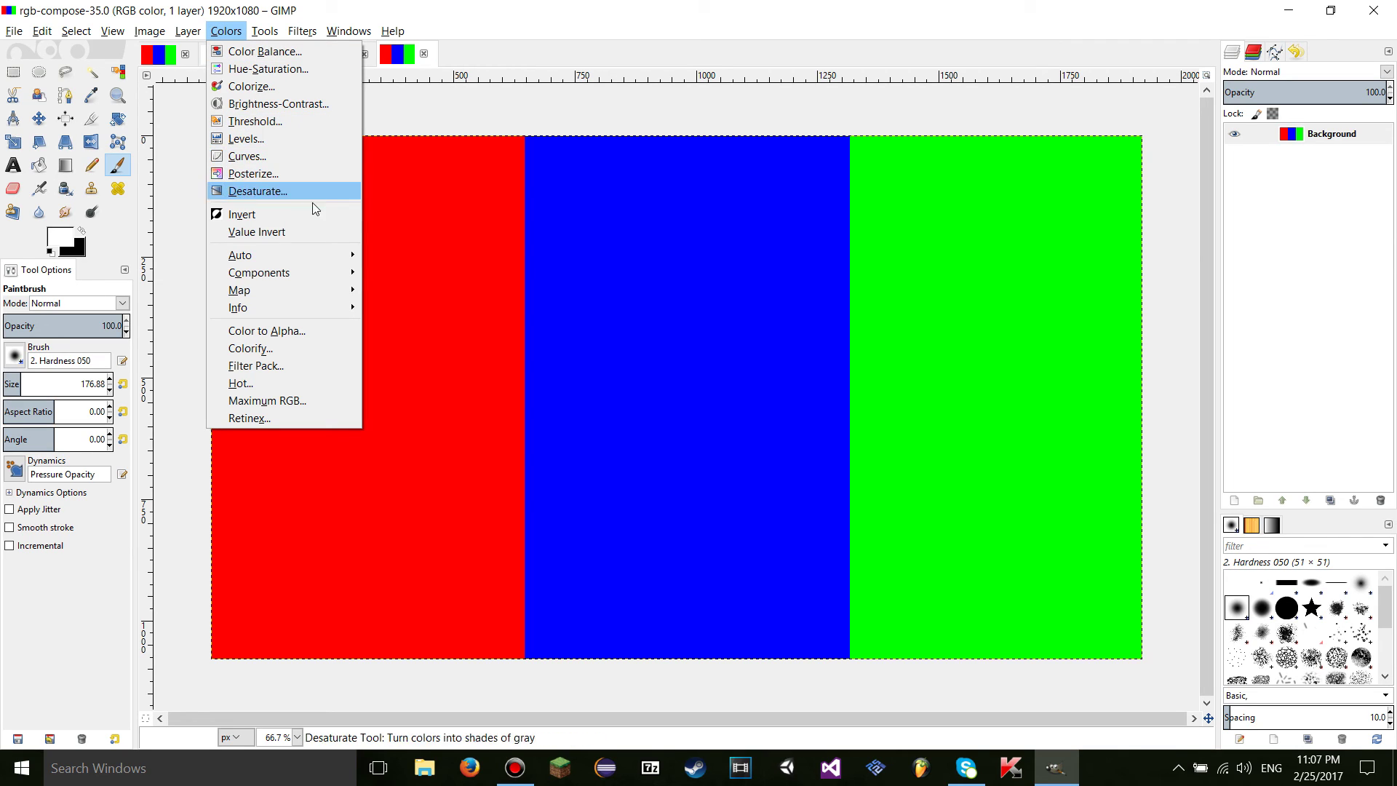